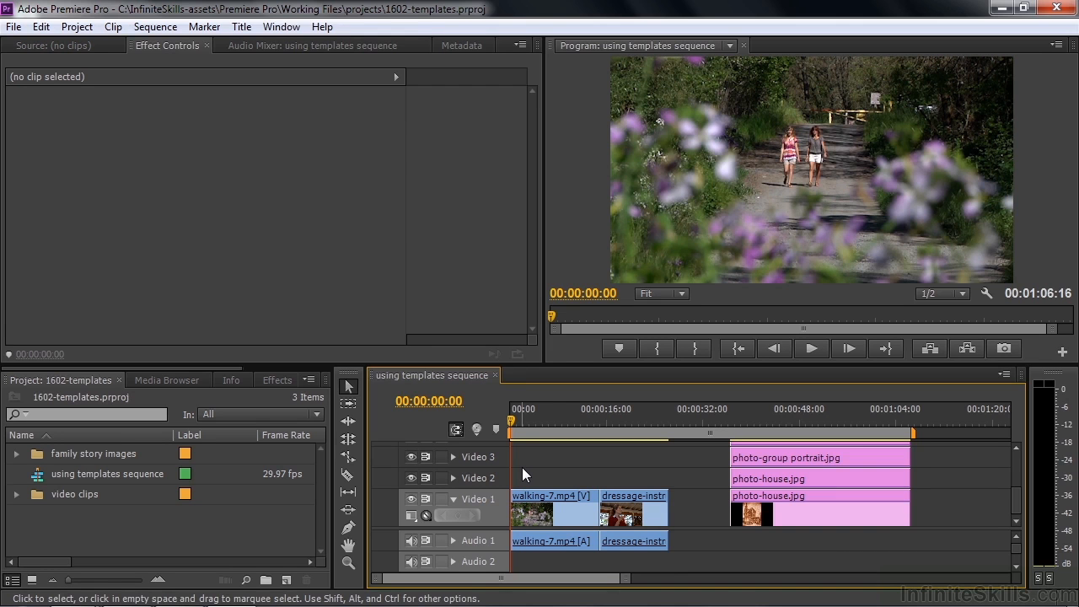
Bring the Source monitor to the front in place of Effect Controls with Shift+2
key(shift+2)
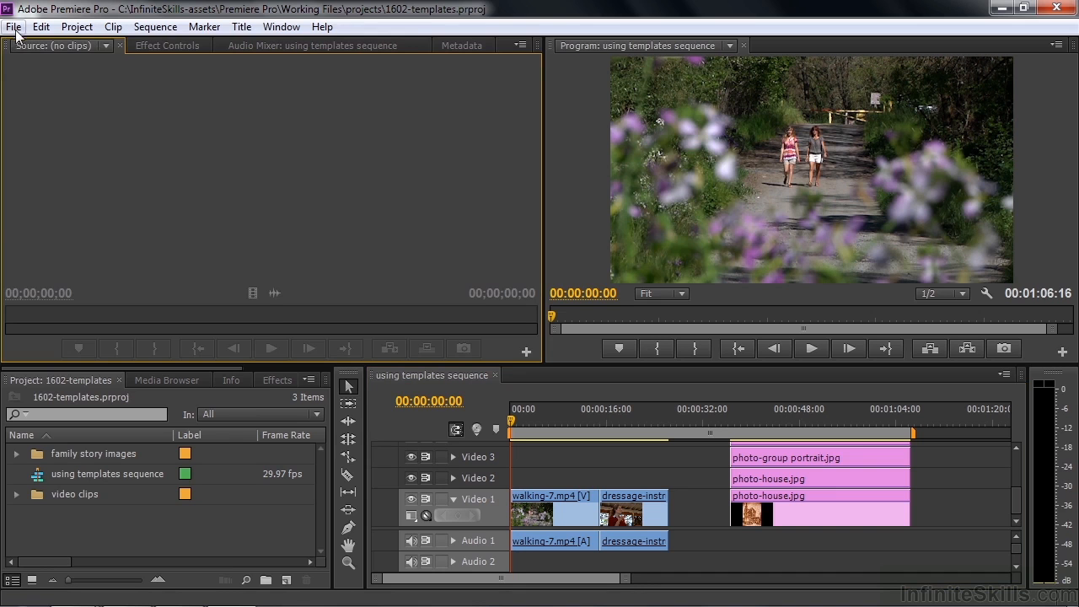
click(14, 26)
mouse_move(42, 46)
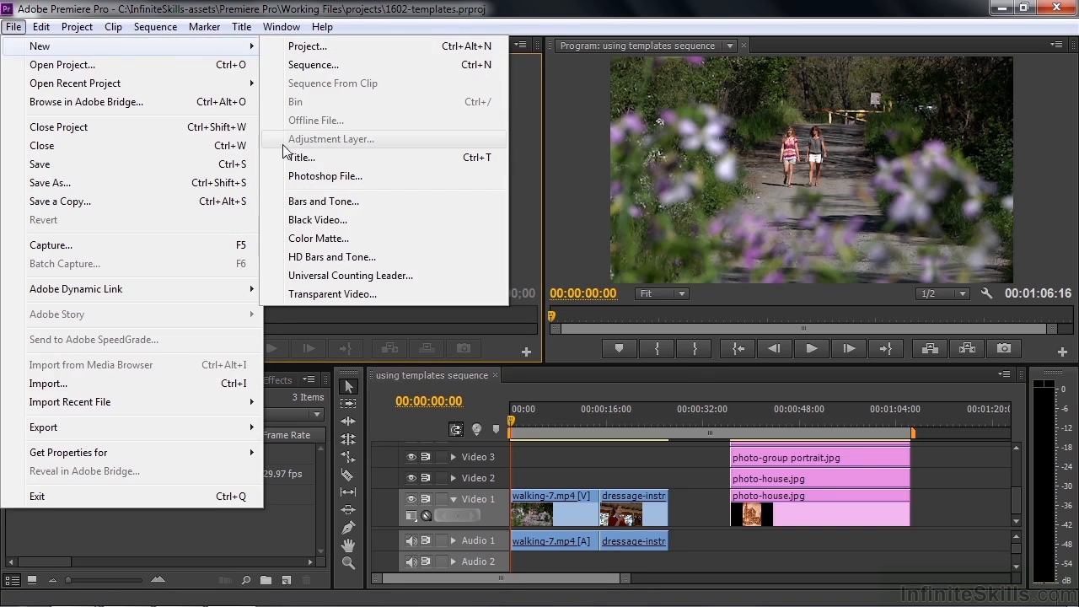
click(302, 159)
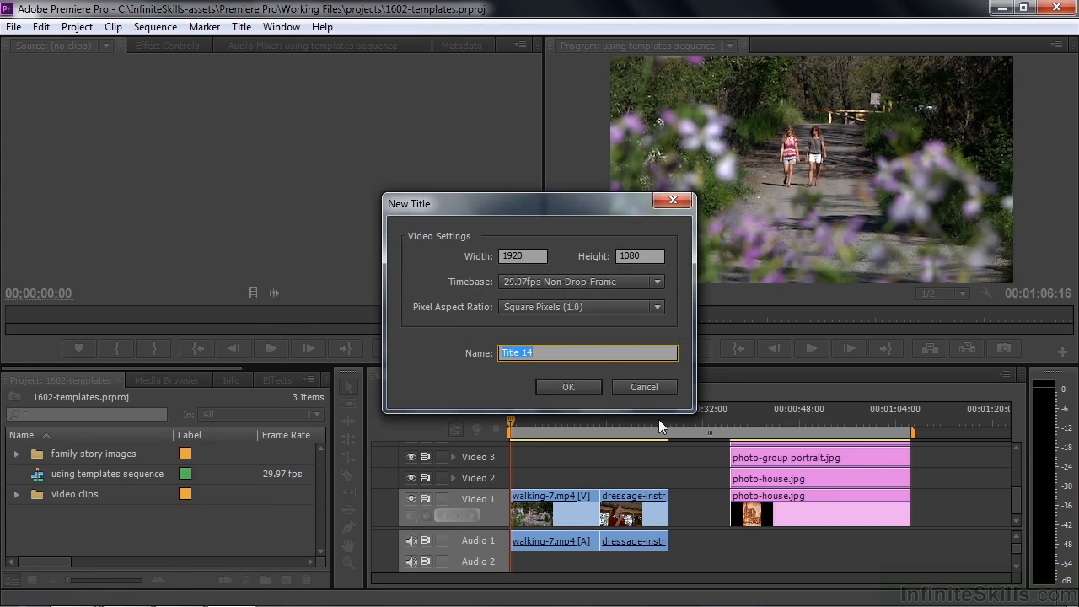
click(644, 387)
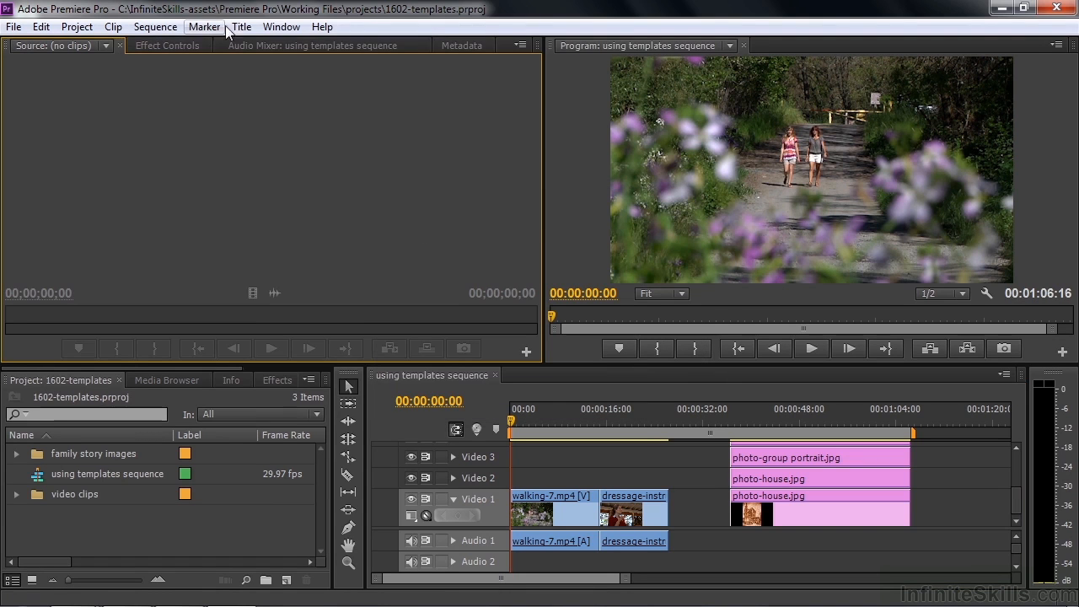
click(241, 27)
mouse_move(261, 45)
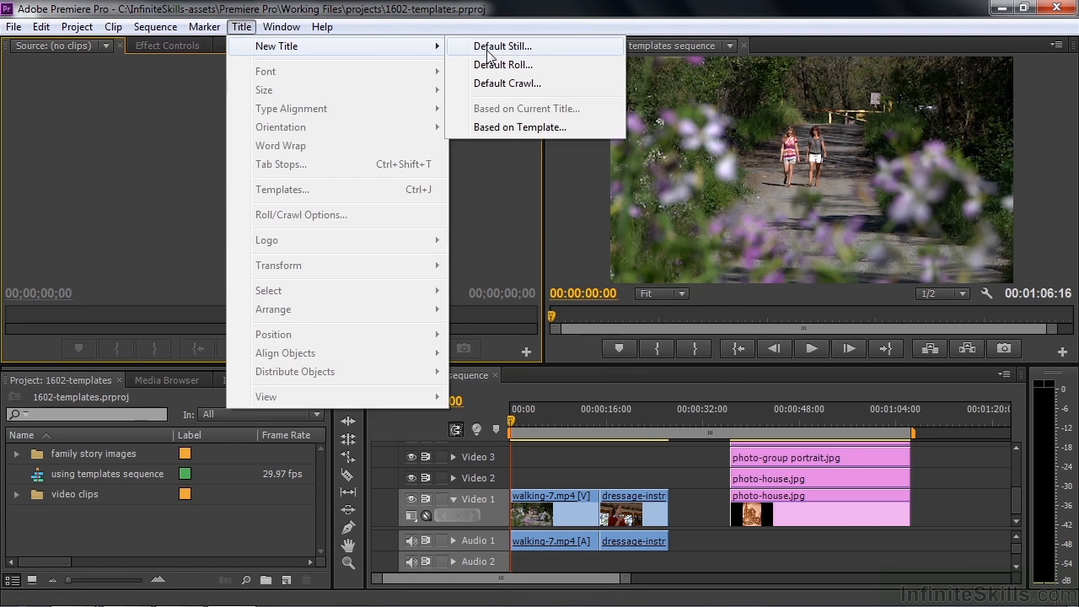
click(504, 129)
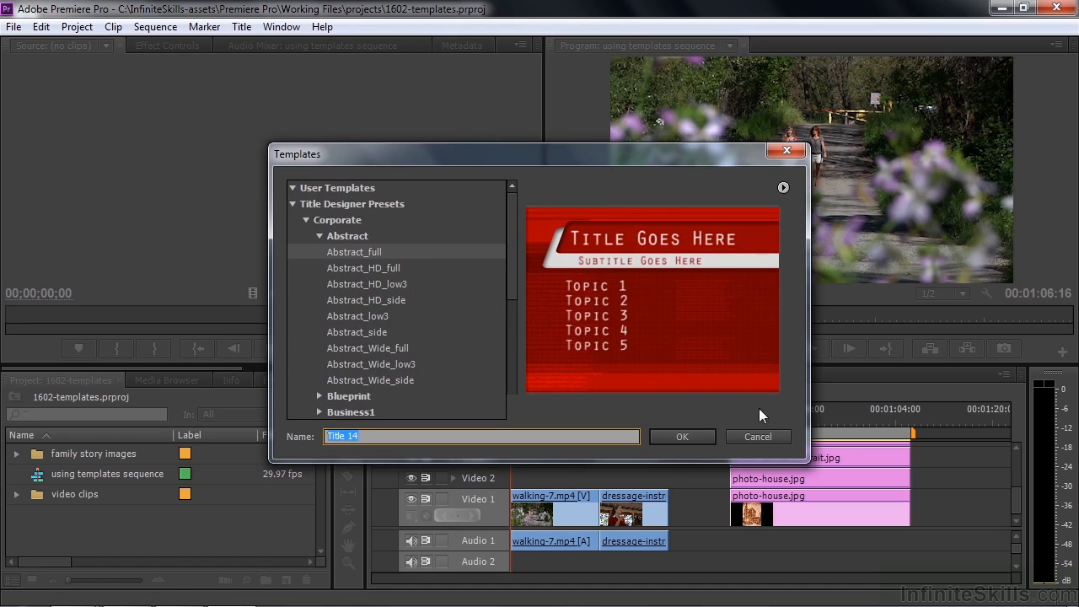
click(758, 438)
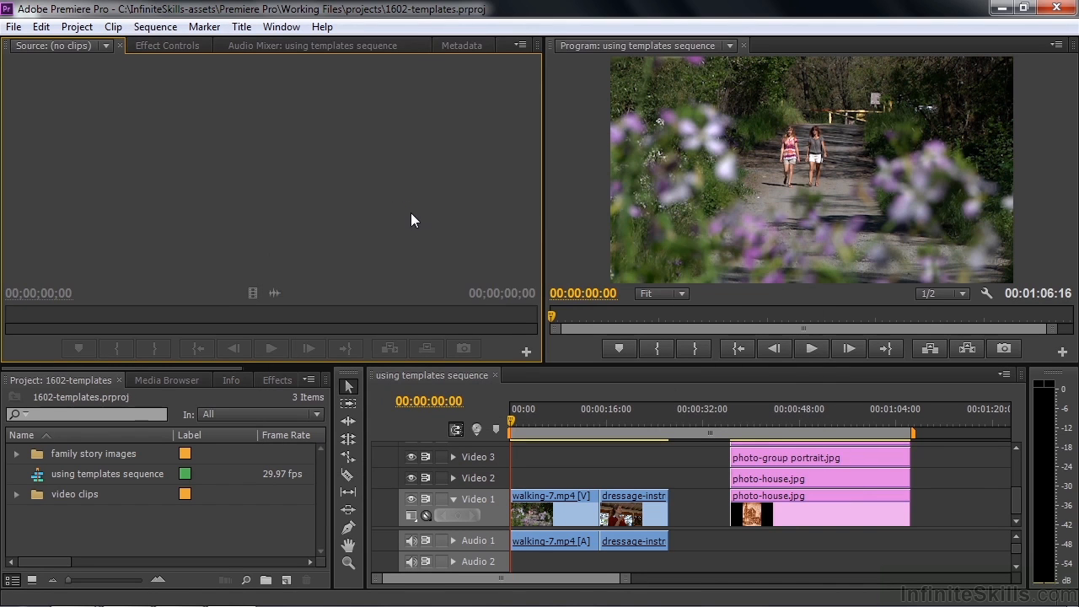
Create a new 1920×1080 title item named 'Location super' from the Project panel
click(287, 581)
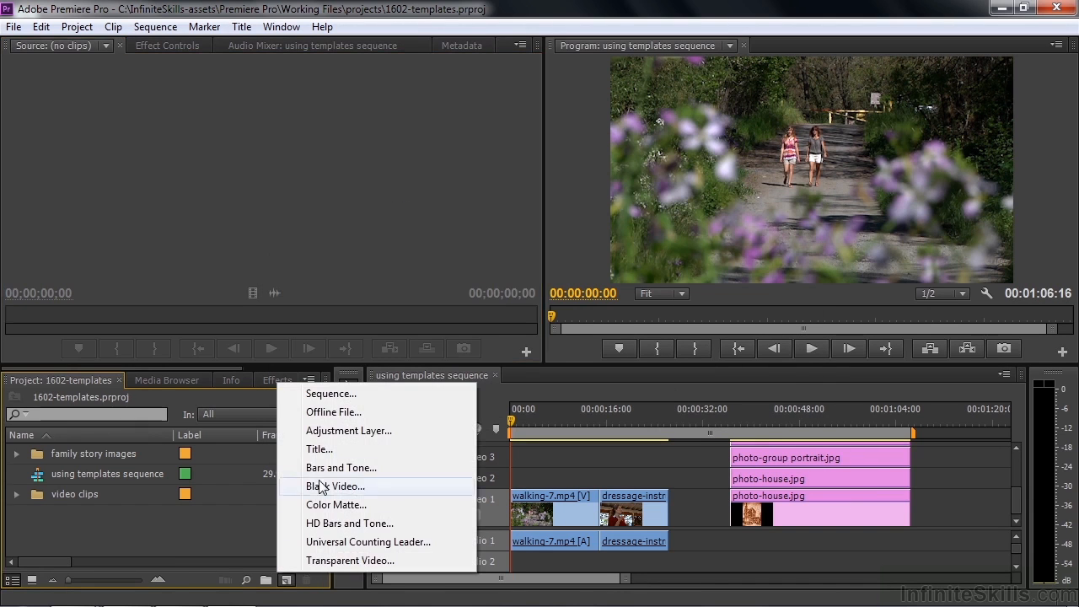
click(325, 453)
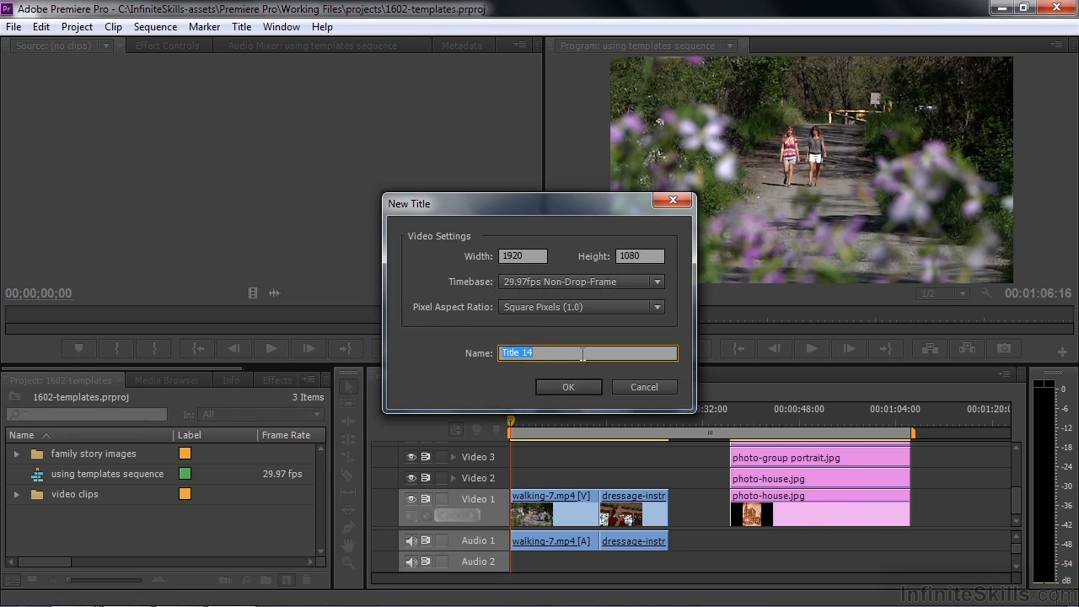
text(Location super)
click(581, 388)
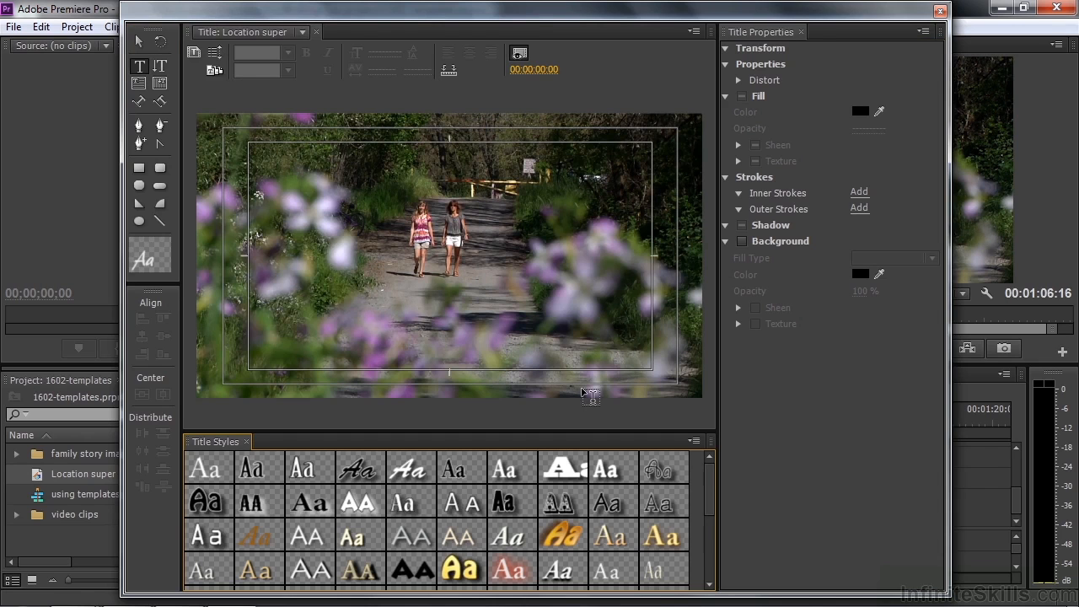
Apply the Upper Third 1002 template to the title after previewing 1006 and 1009
click(213, 73)
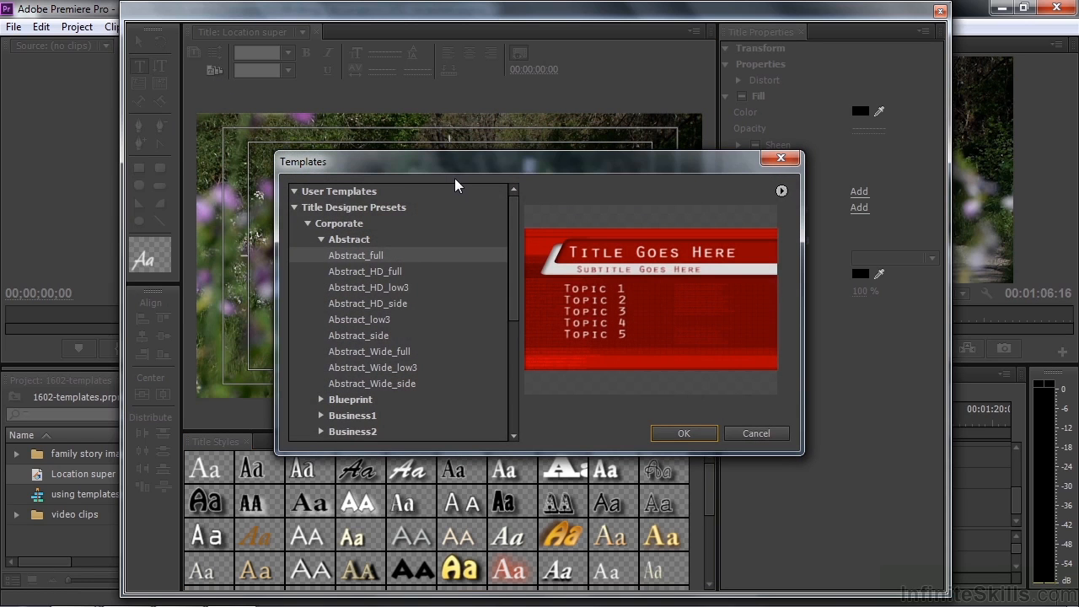
click(307, 223)
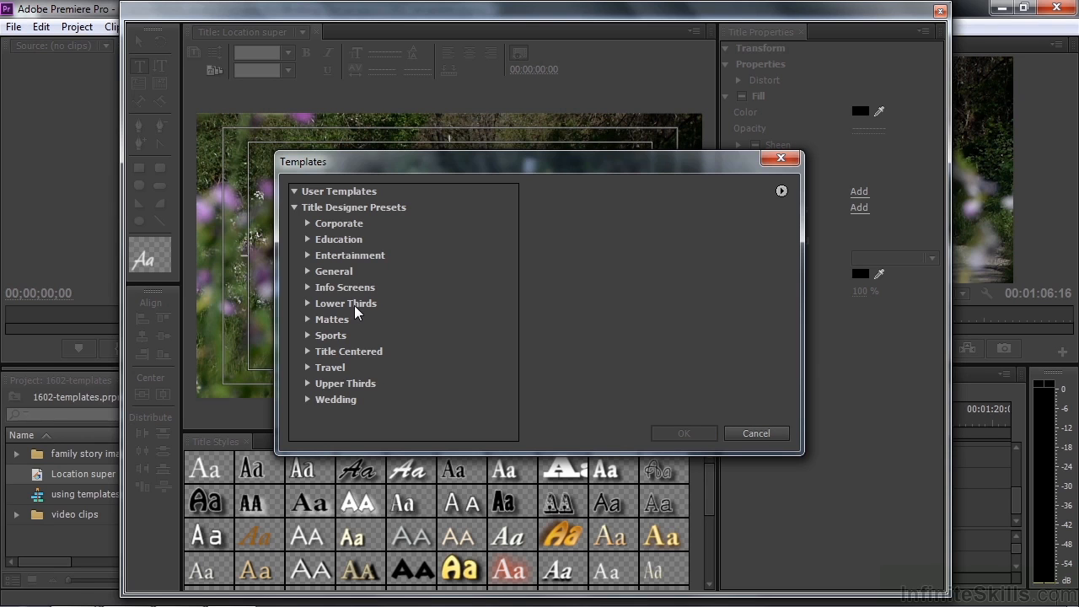
click(308, 385)
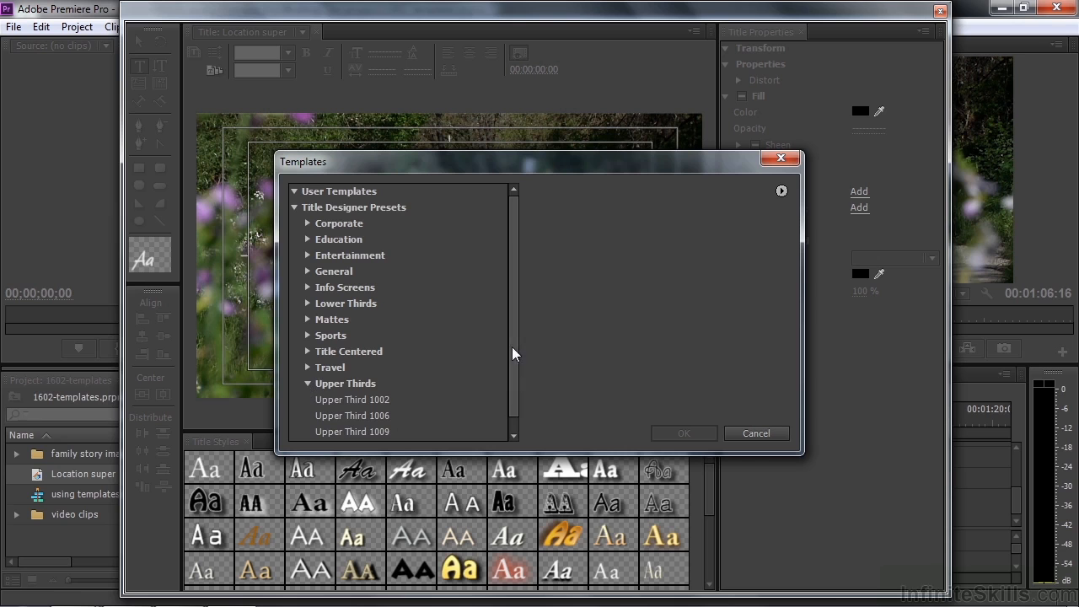
drag(510, 353, 512, 399)
click(344, 390)
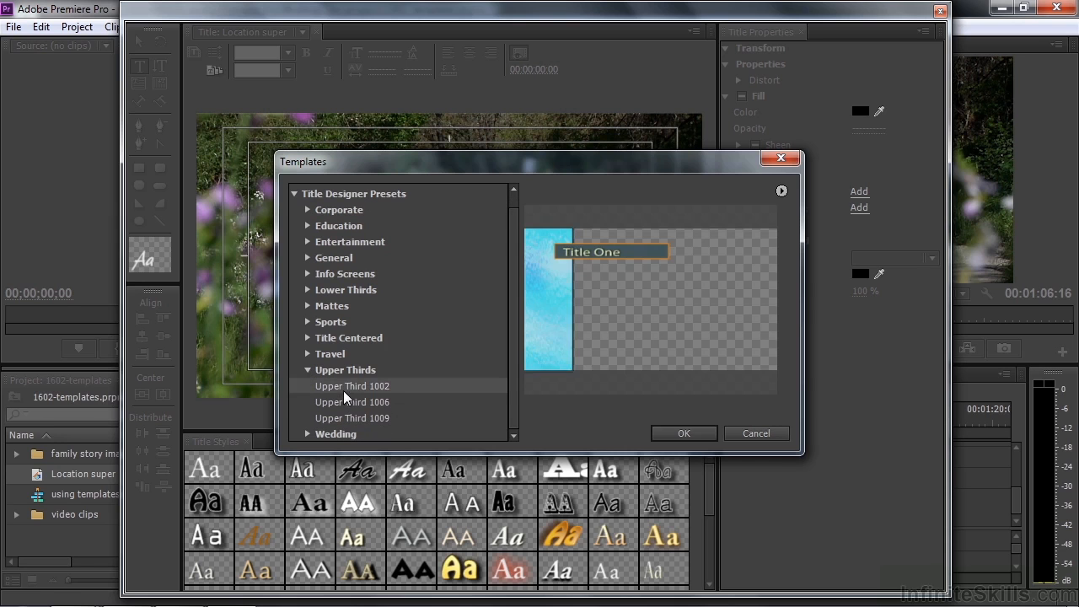
click(343, 404)
click(344, 416)
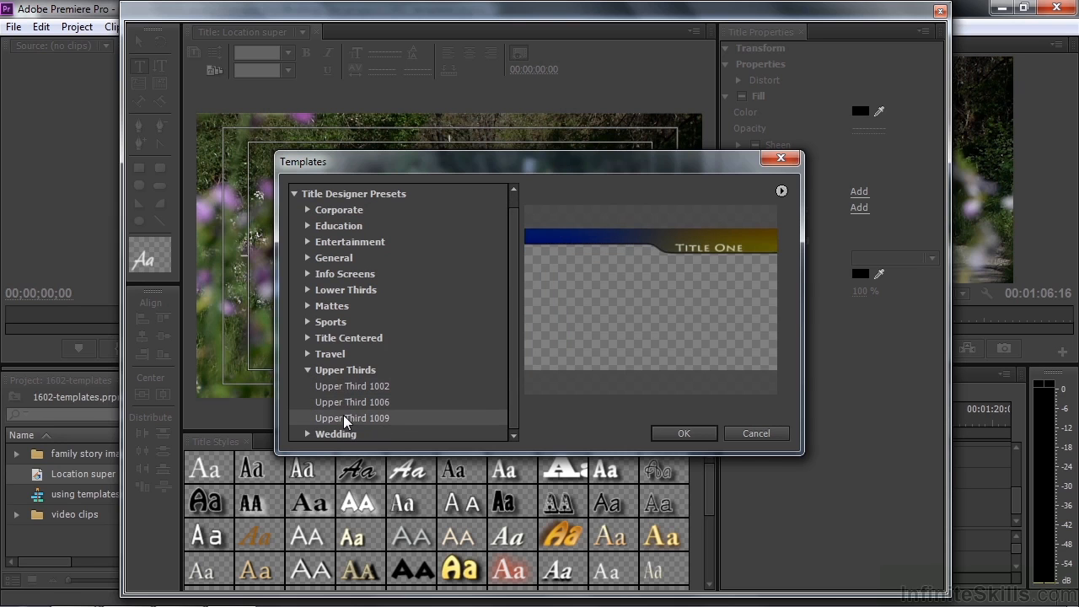
click(339, 387)
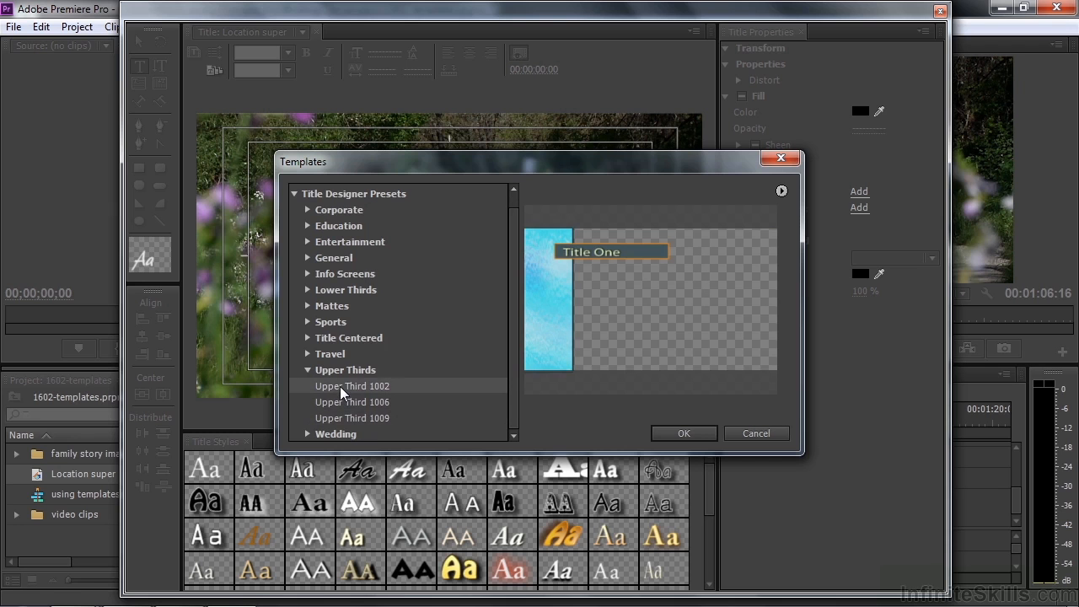
click(684, 433)
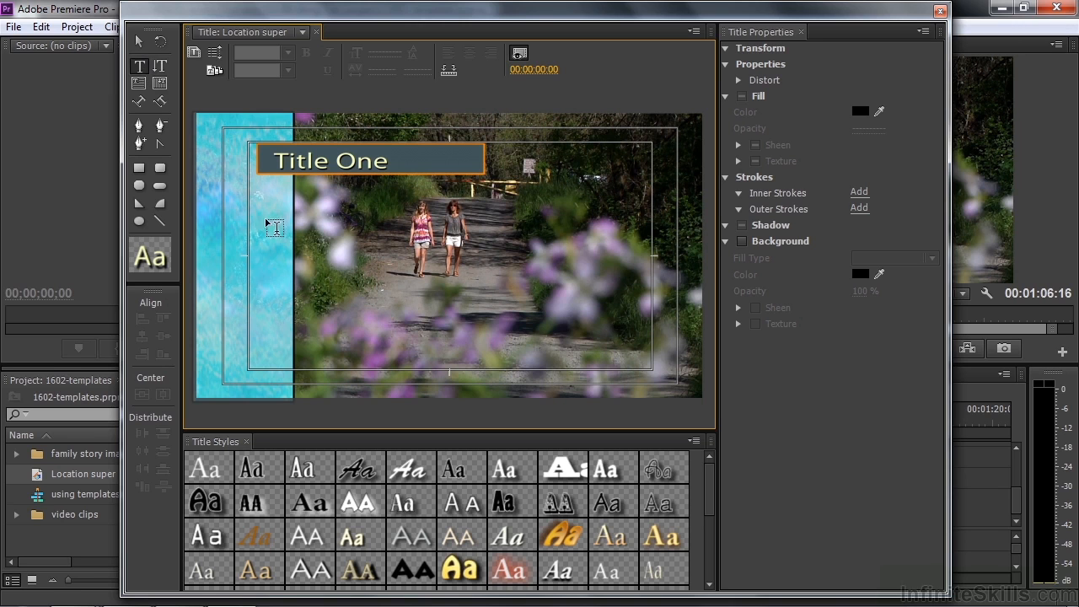
Replace the 'Title One' placeholder text with 'Sonoma County, CA'
triple_click(279, 160)
triple_click(277, 162)
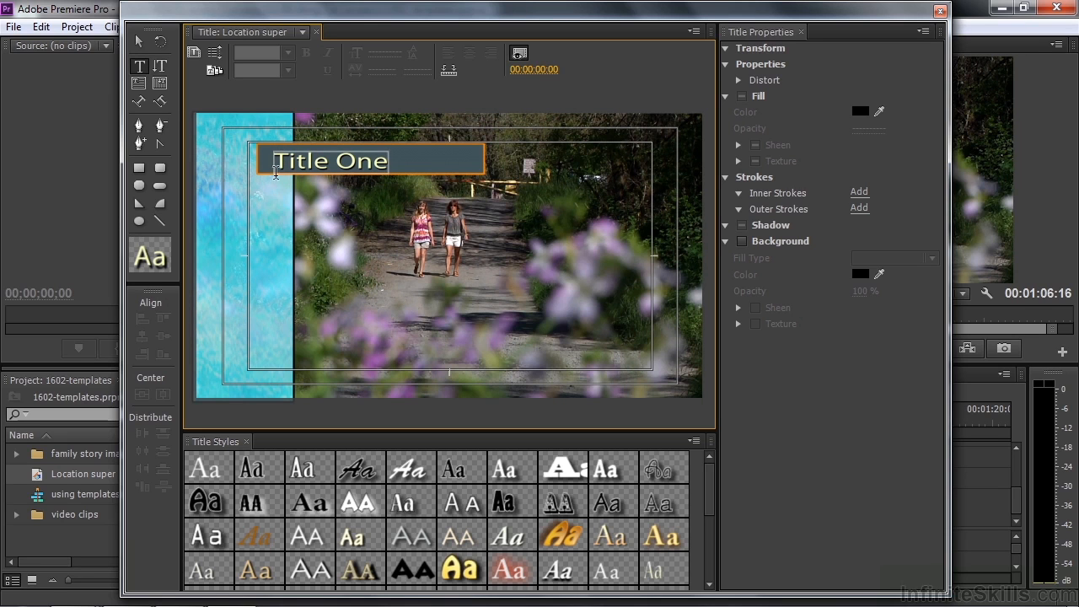
click(347, 161)
triple_click(349, 158)
click(284, 157)
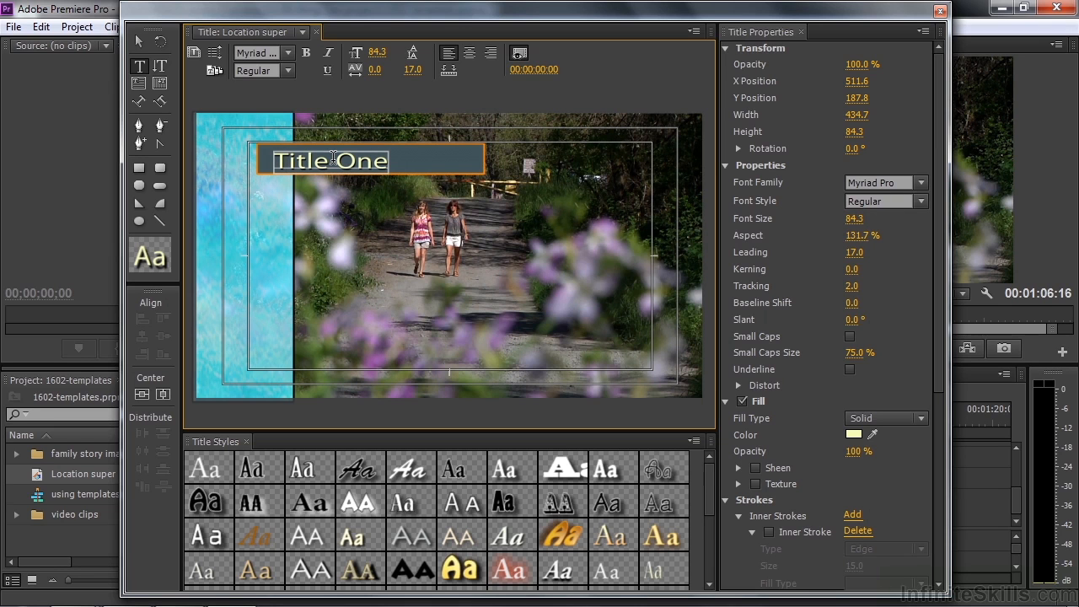
key(Left)
key(Right)
key(Right)
key(Right)
key(Right)
key(Right)
double_click(299, 159)
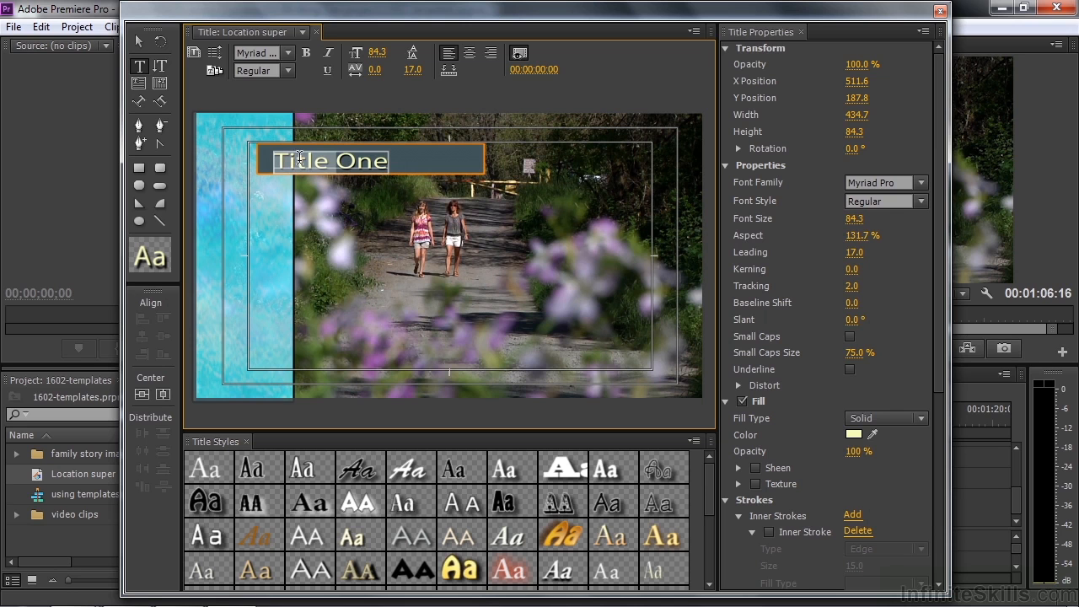
drag(273, 160, 383, 162)
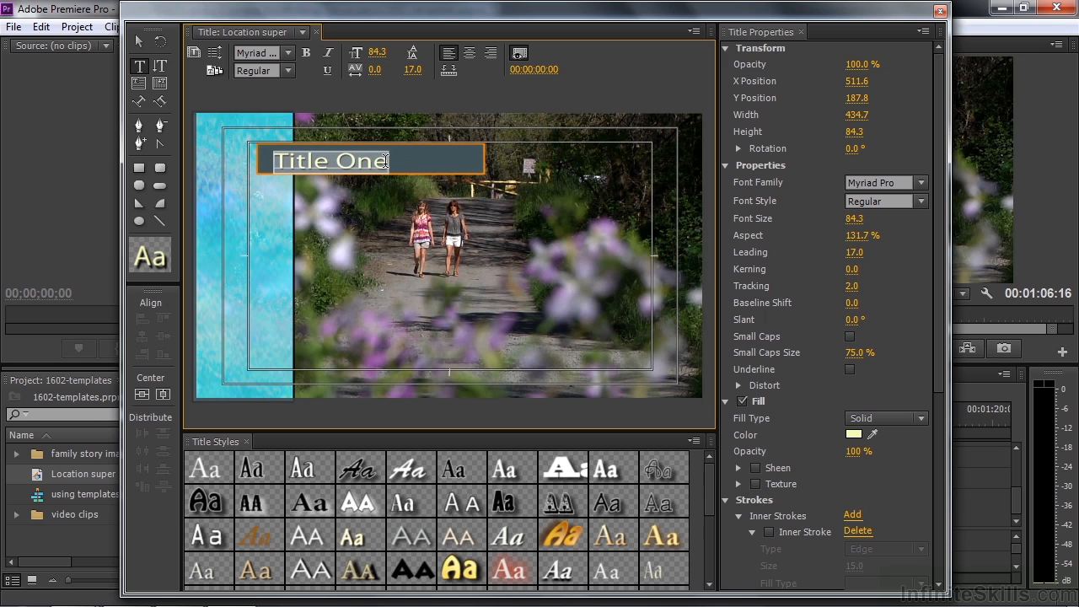
text(Son)
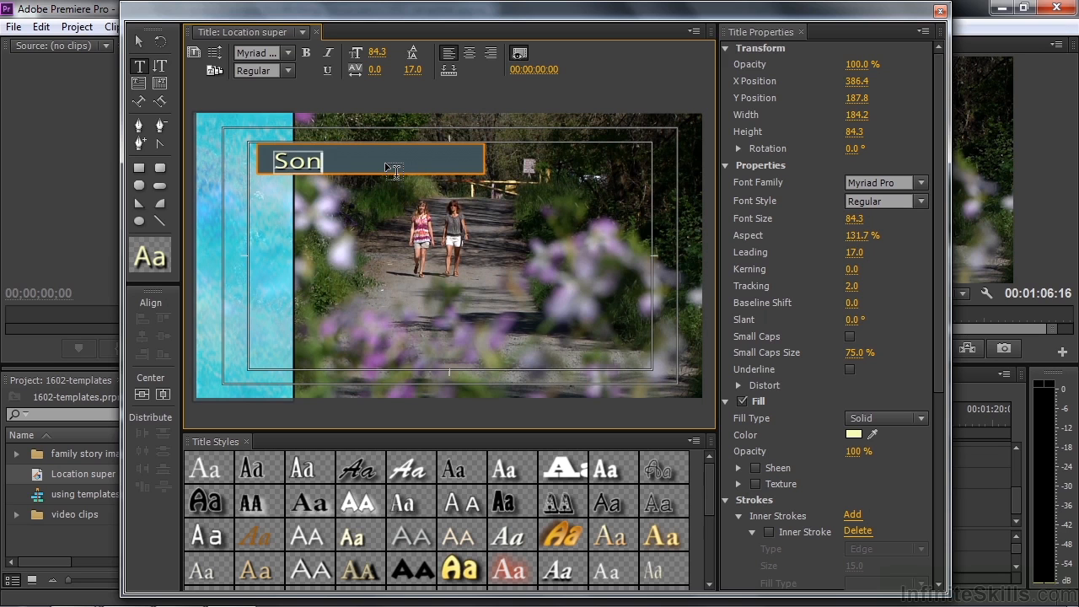
text(oma County, CA)
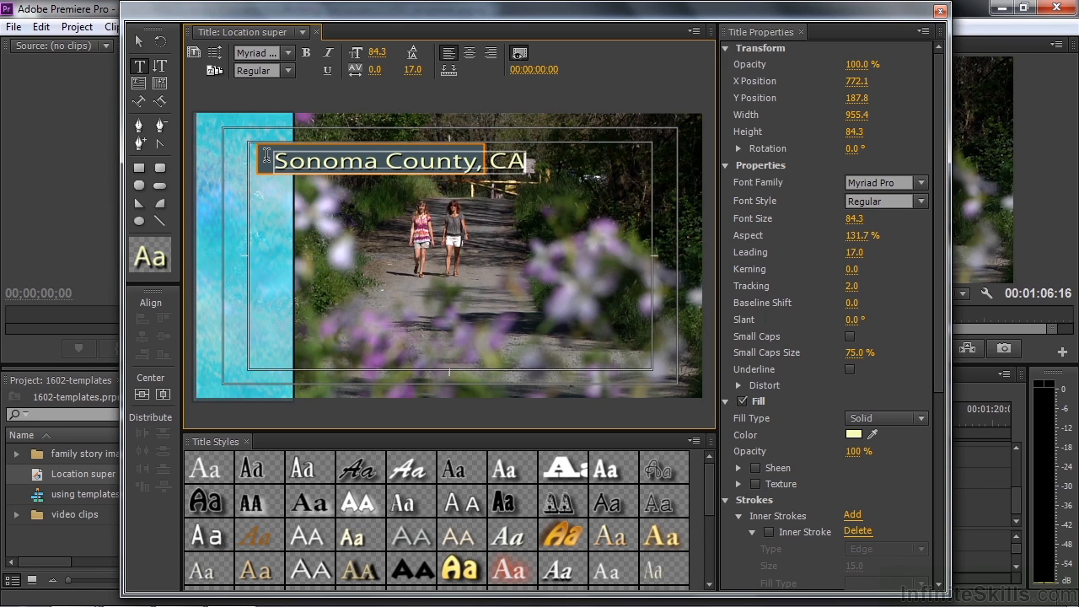
Widen the rectangle behind 'Sonoma County, CA' to fit the text and close the Titler
click(138, 39)
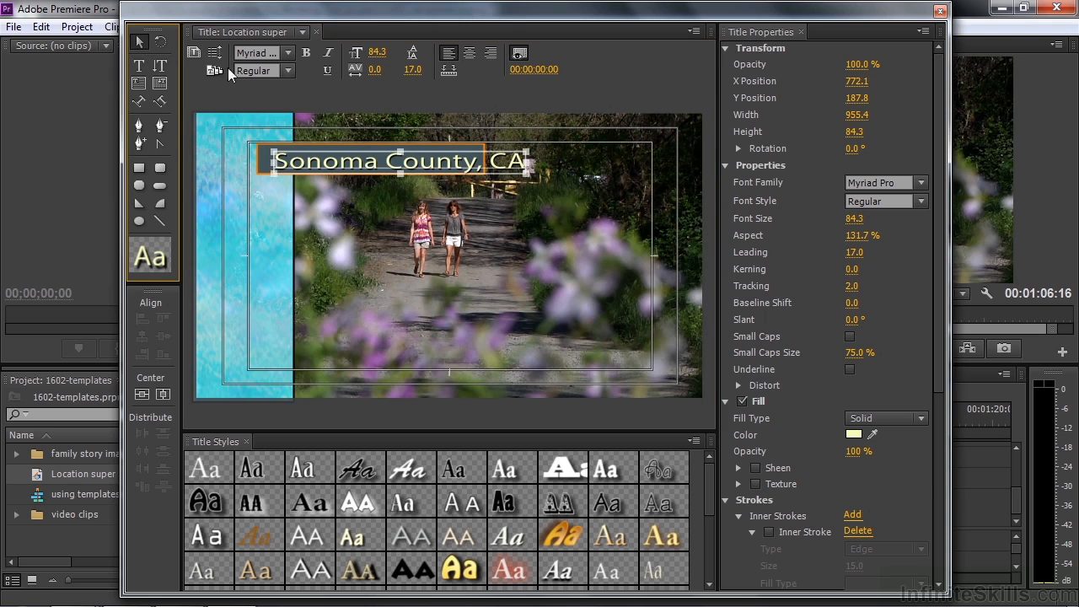
click(263, 162)
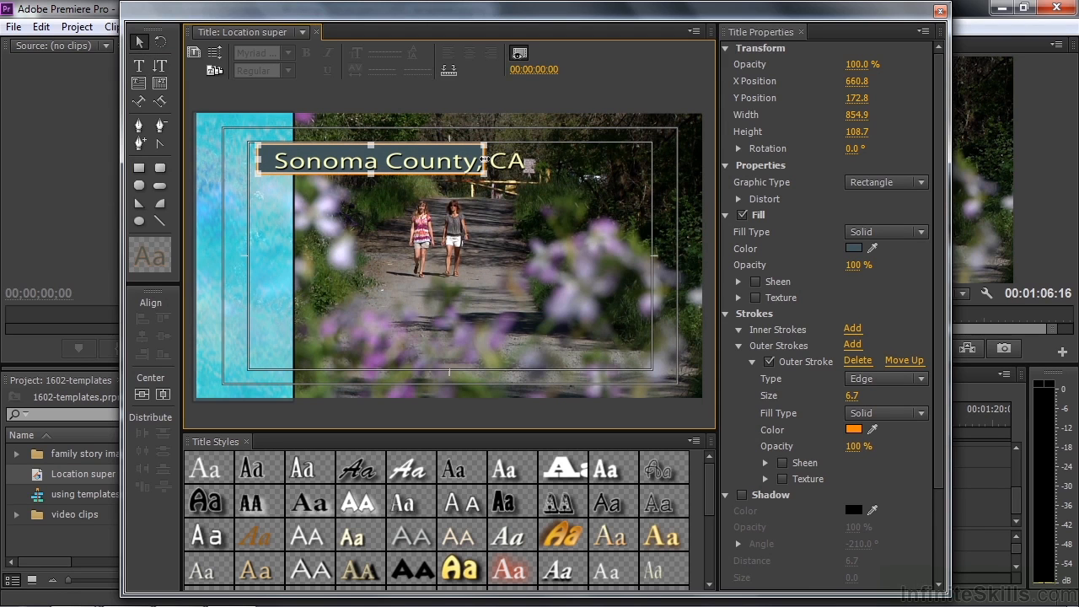
drag(484, 159, 535, 166)
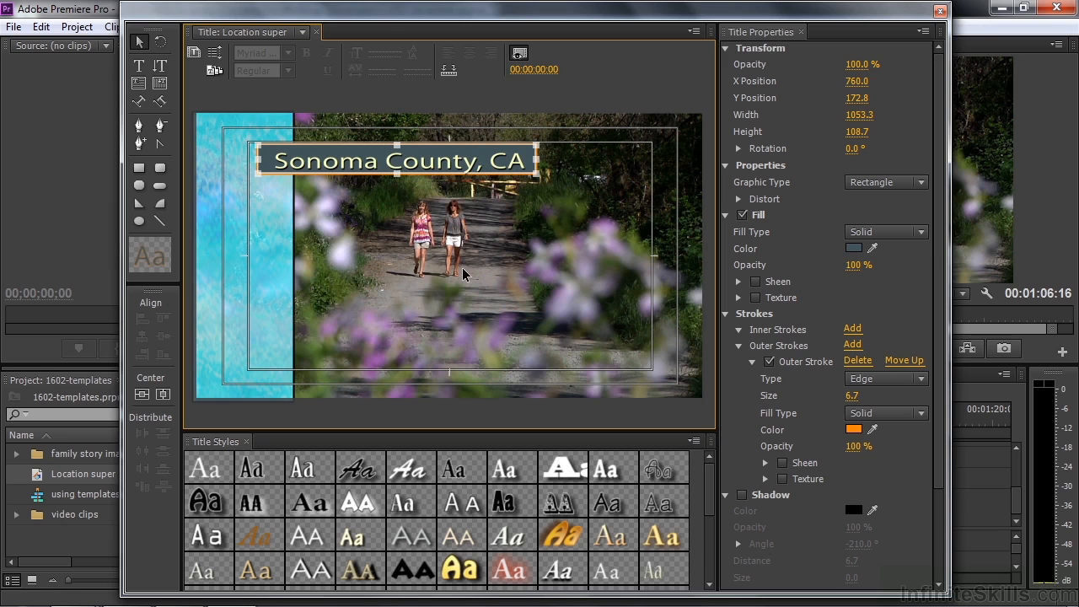
click(941, 10)
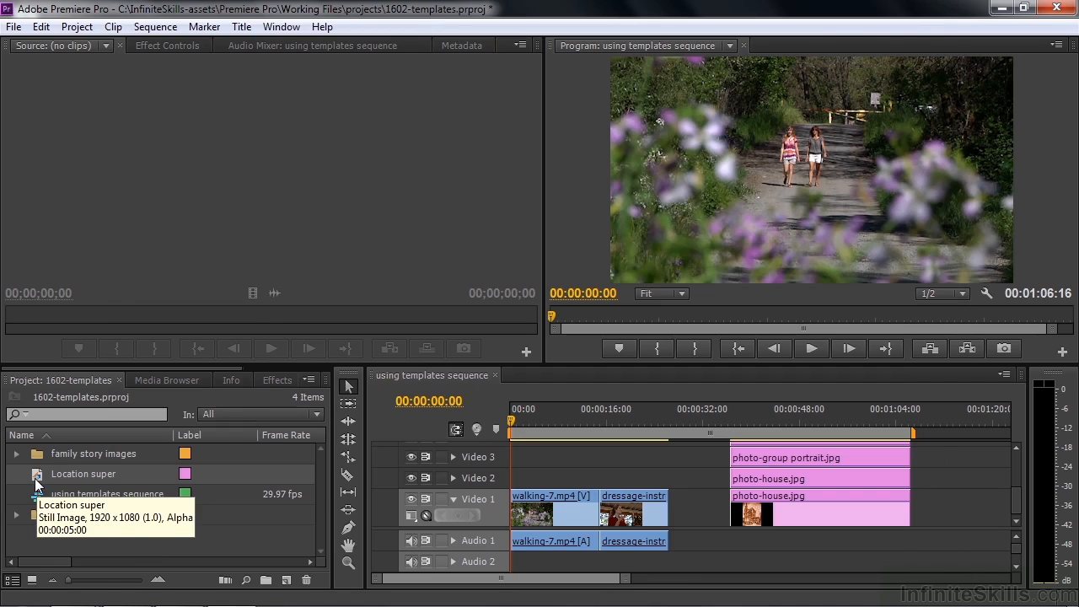
Place Location super at the sequence start over walking-7.mp4, preview it, and target its track
drag(34, 478, 523, 479)
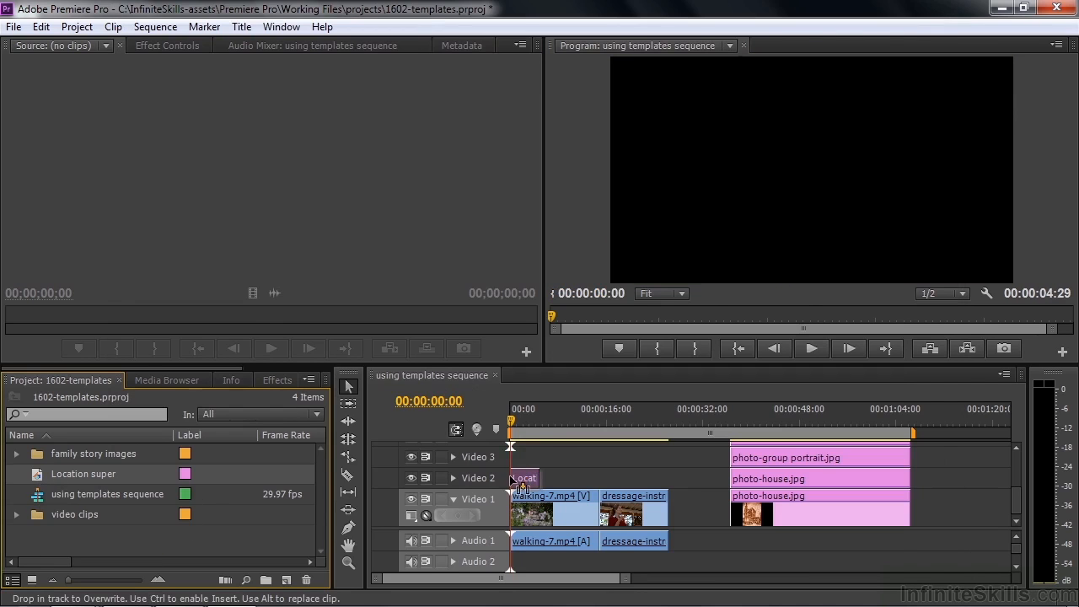
drag(510, 420, 517, 425)
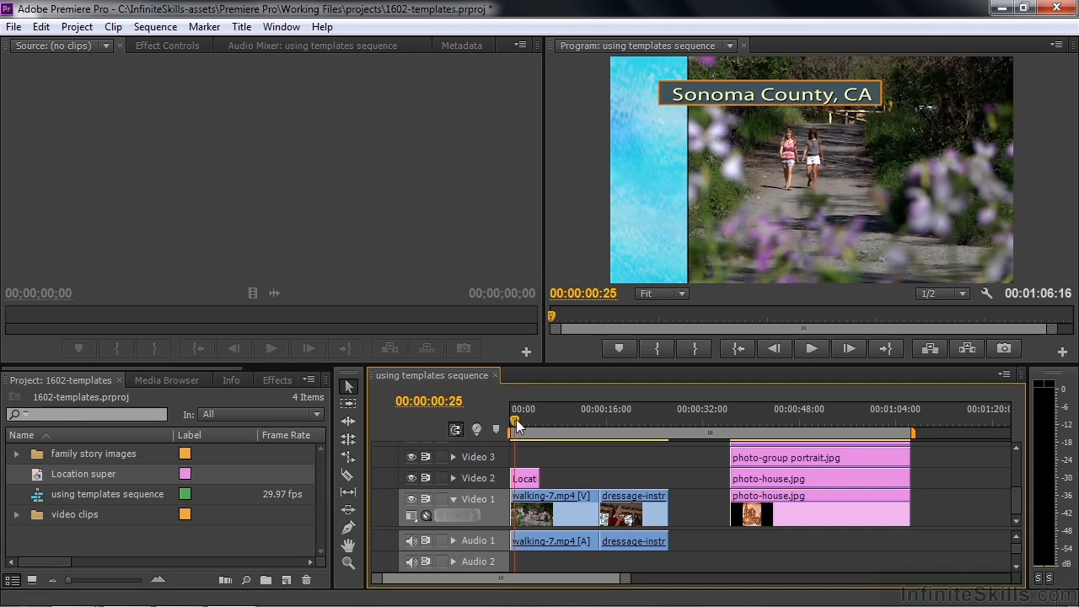
click(266, 378)
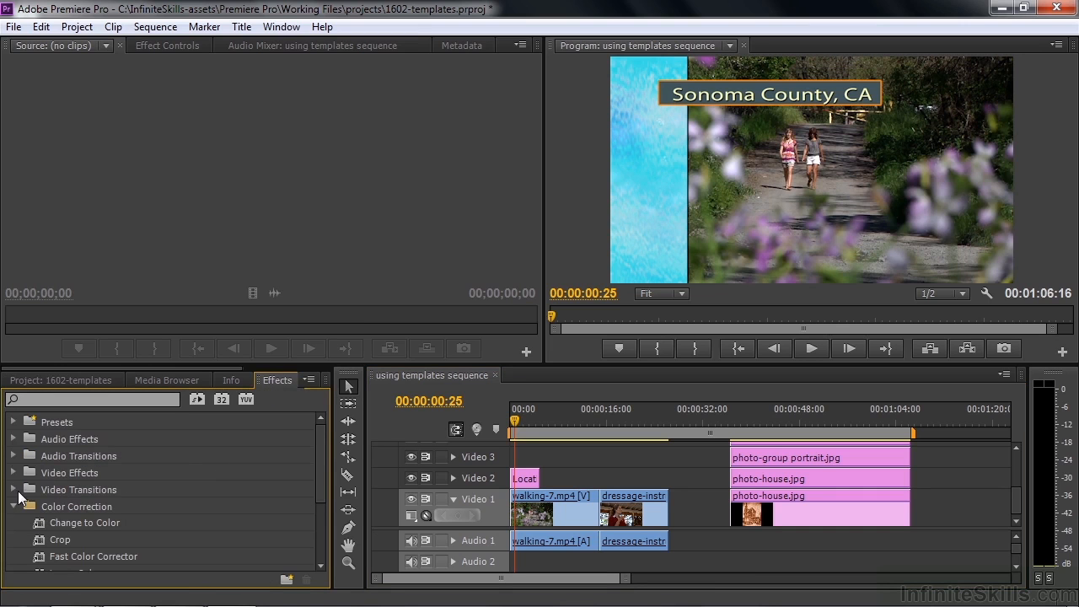
drag(513, 419, 511, 418)
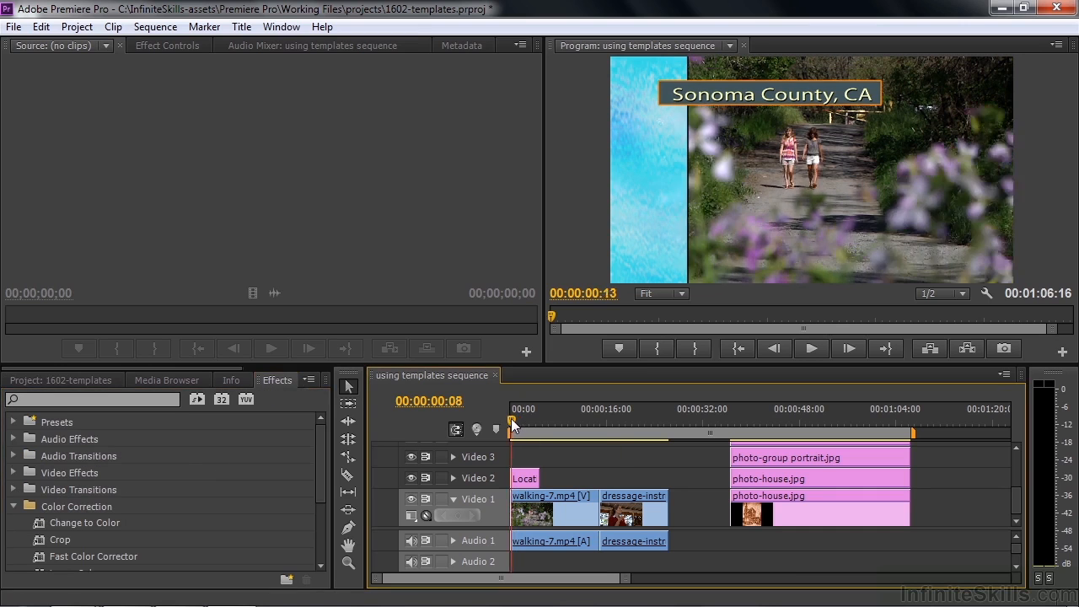
click(501, 481)
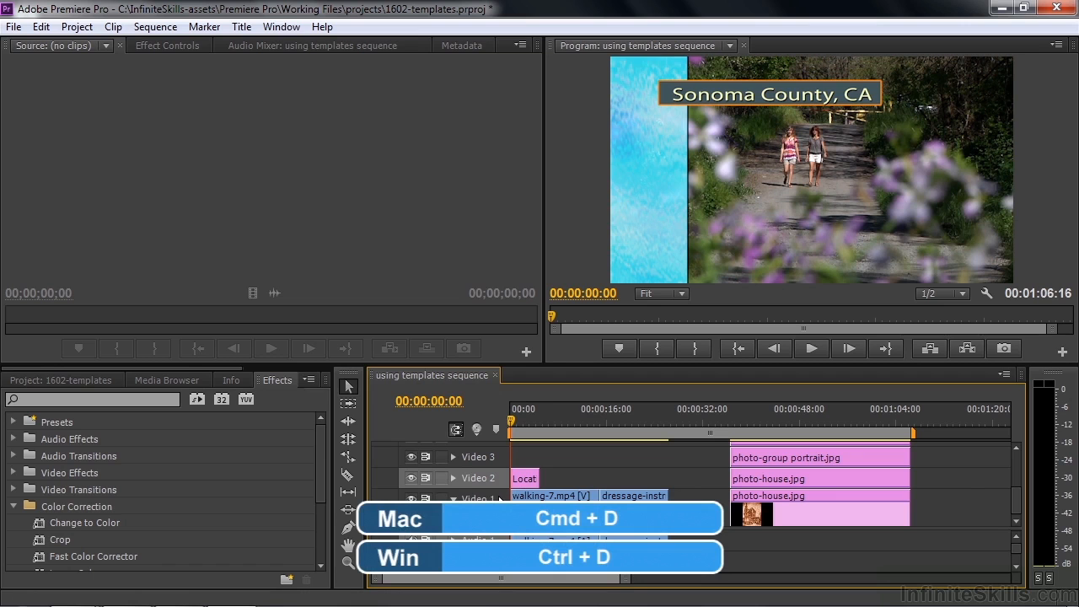
Add the default transition to the title's start and preview it playing in
key(ctrl+d)
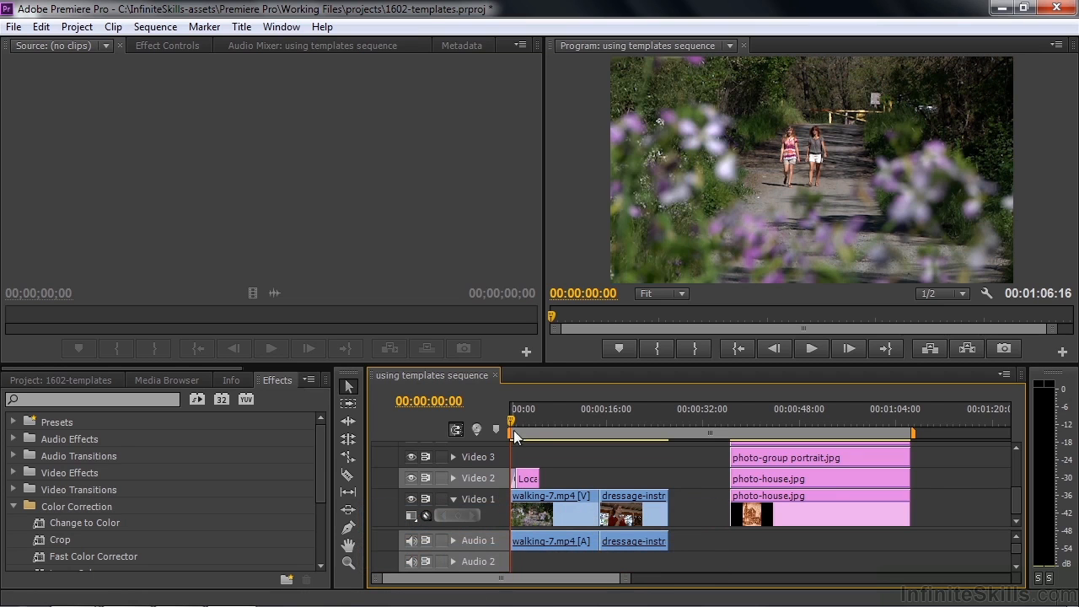
drag(513, 419, 523, 425)
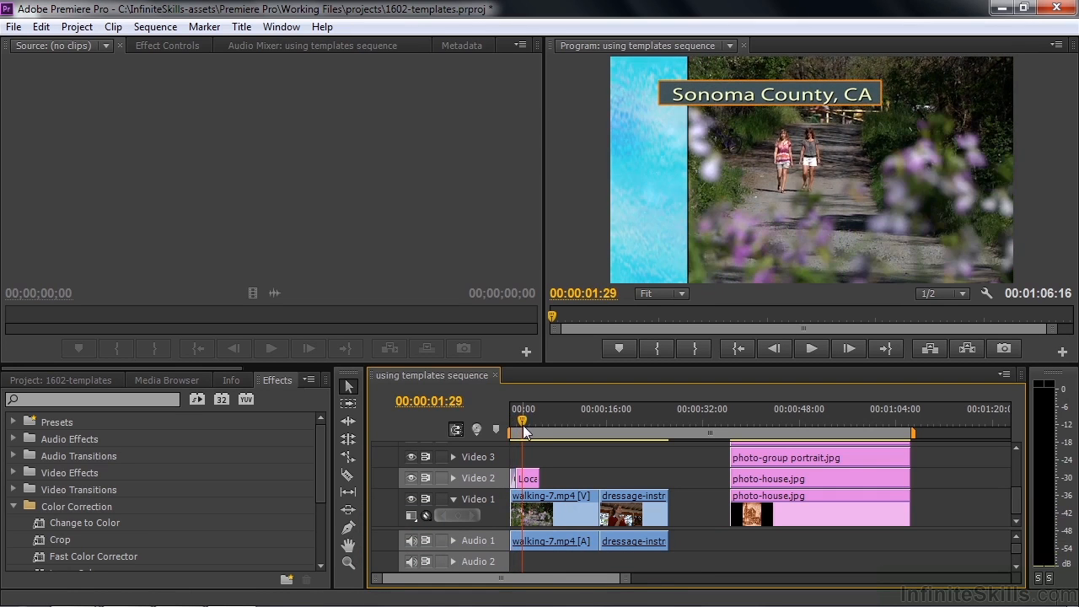
key(space)
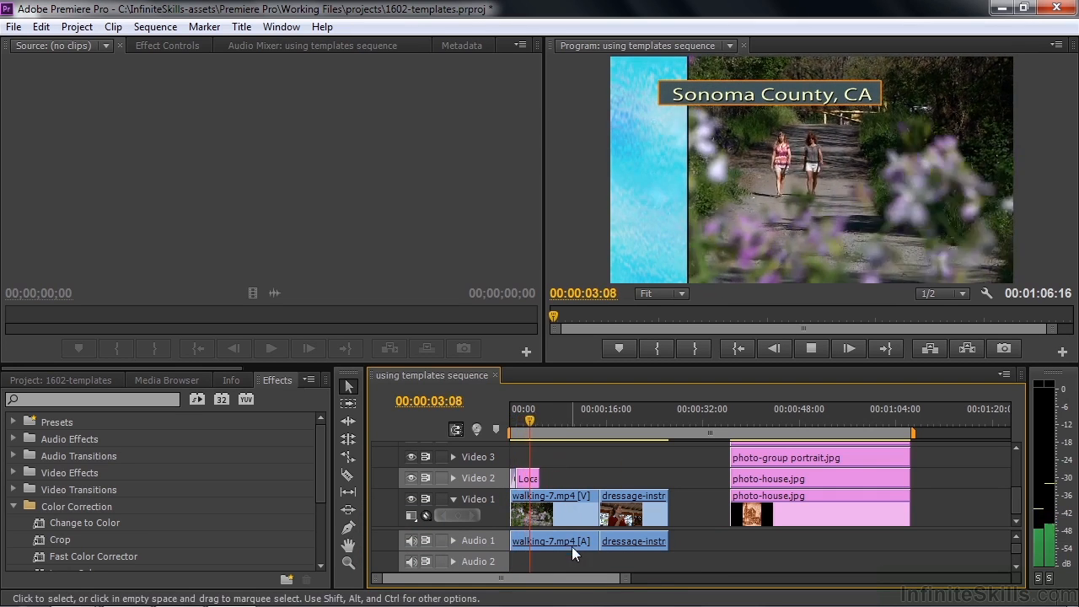
key(space)
key(space)
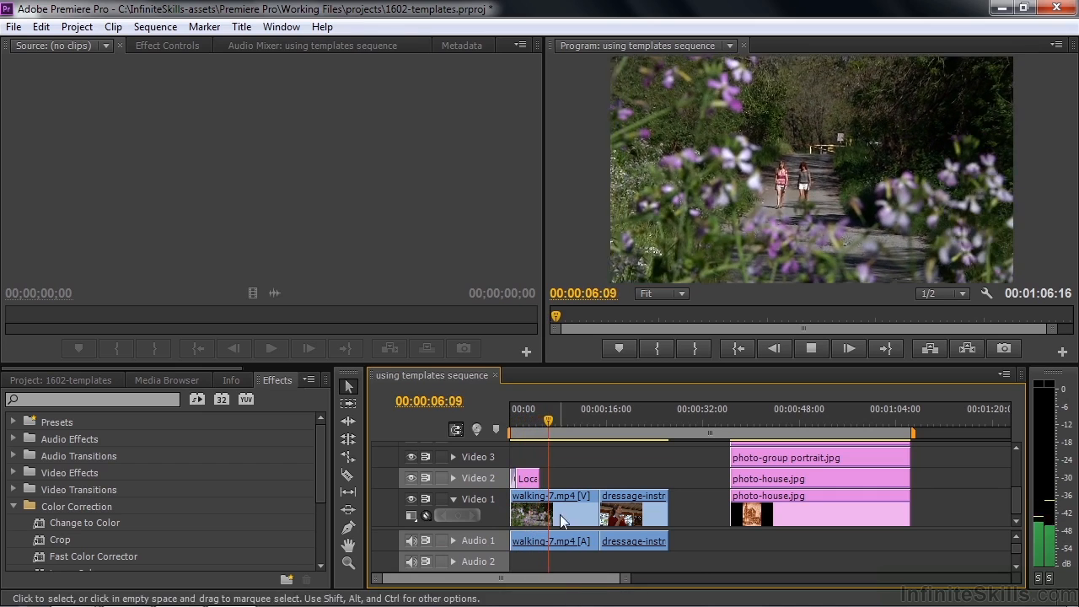
key(space)
Extend the title's out point to 00:00:05:09 and play the sequence from the start
click(544, 427)
drag(544, 427, 543, 439)
drag(540, 479, 544, 480)
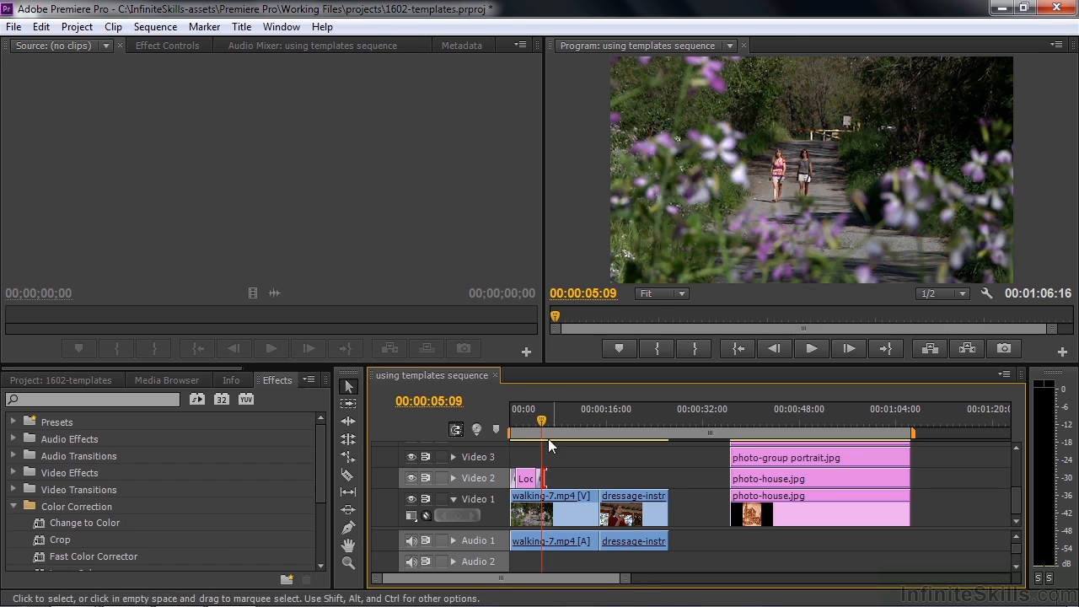
drag(541, 419, 510, 419)
key(space)
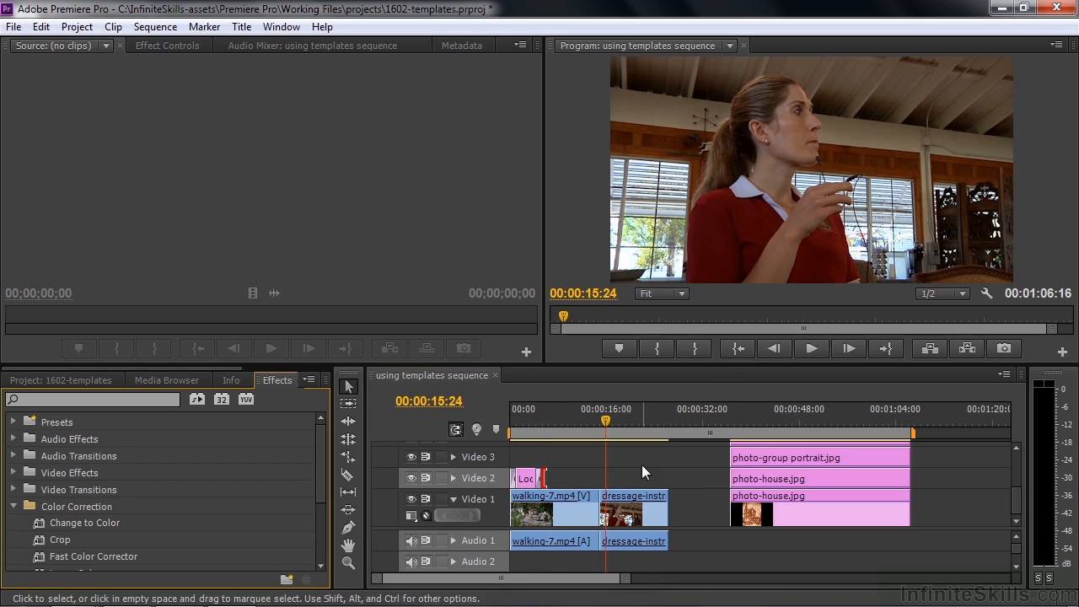
Create a new title named 'Individual super'
click(25, 381)
click(286, 581)
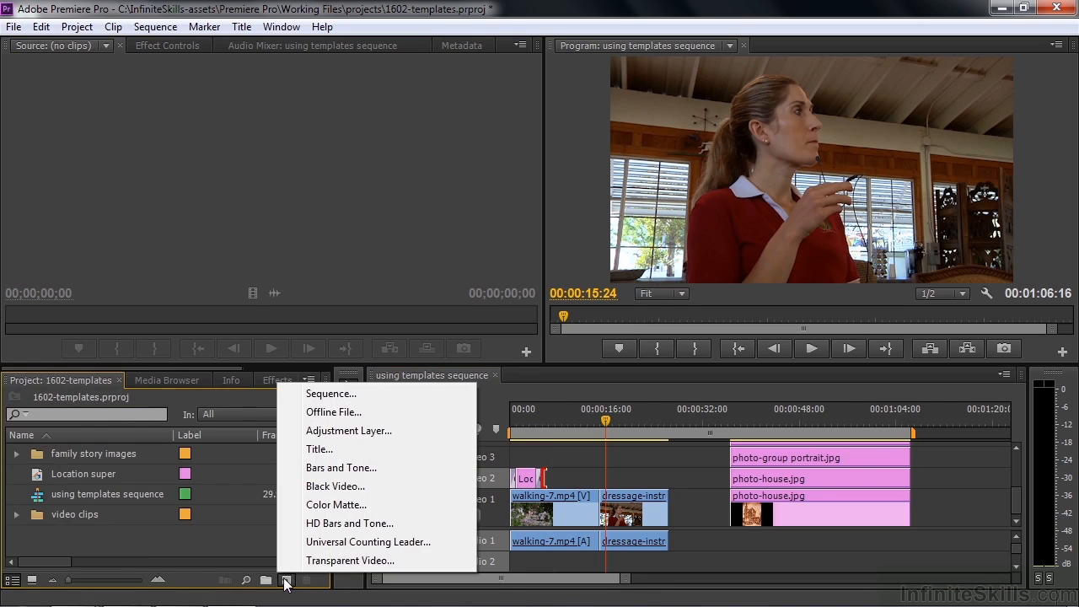
click(312, 449)
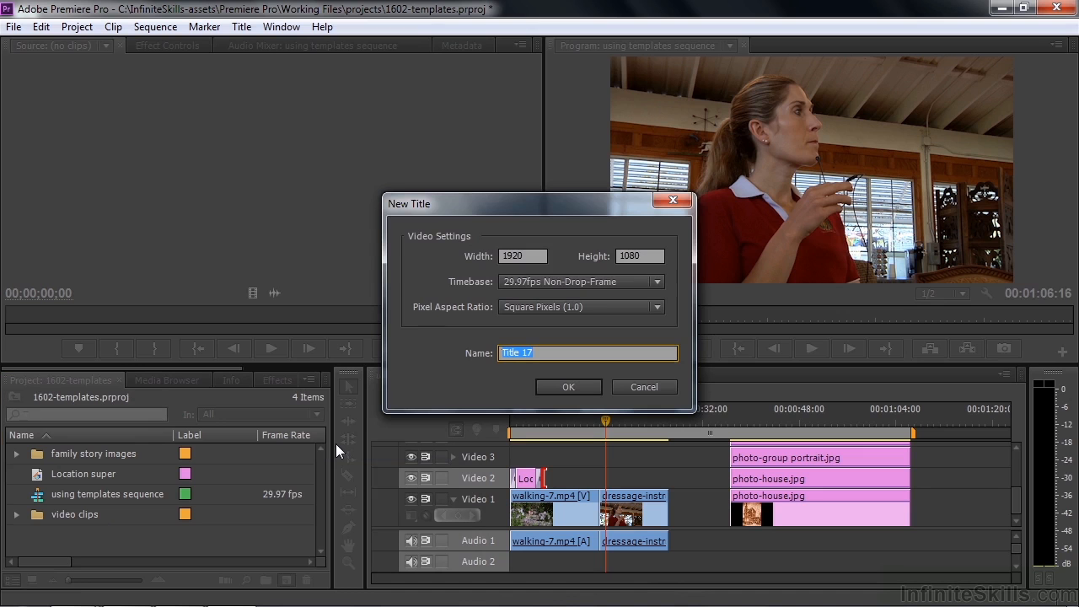
text(Individual super)
click(574, 381)
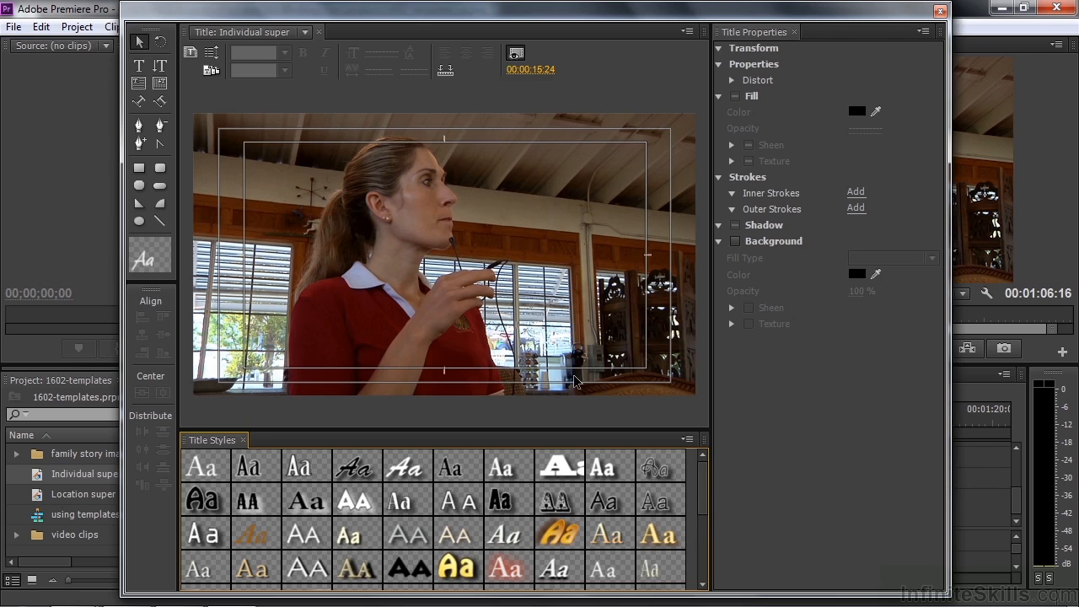
Apply the Lower Third 1107 template after browsing the Lower Thirds presets
click(212, 71)
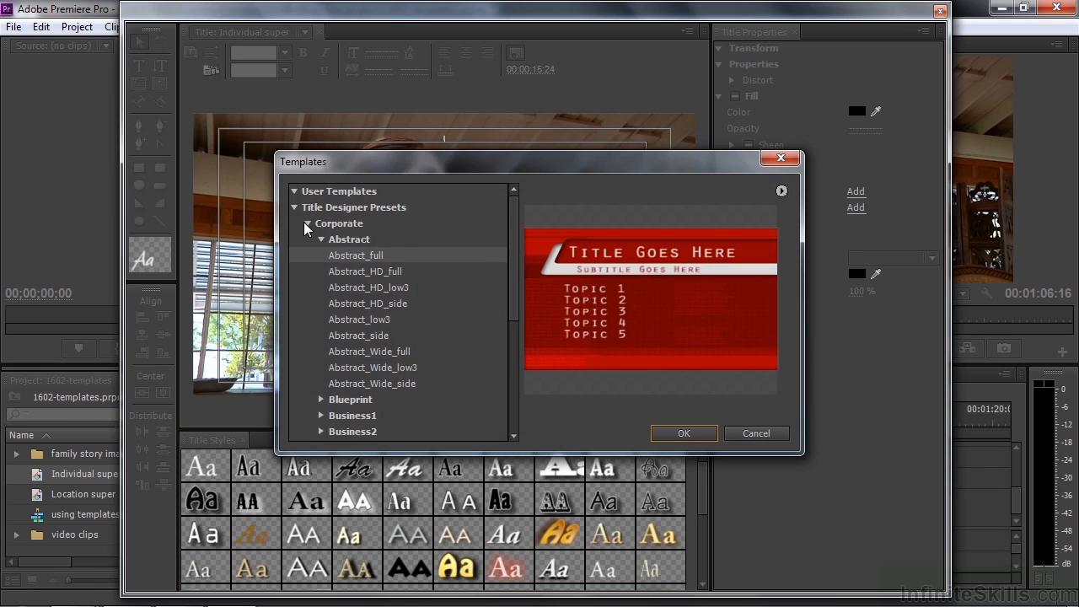
click(307, 224)
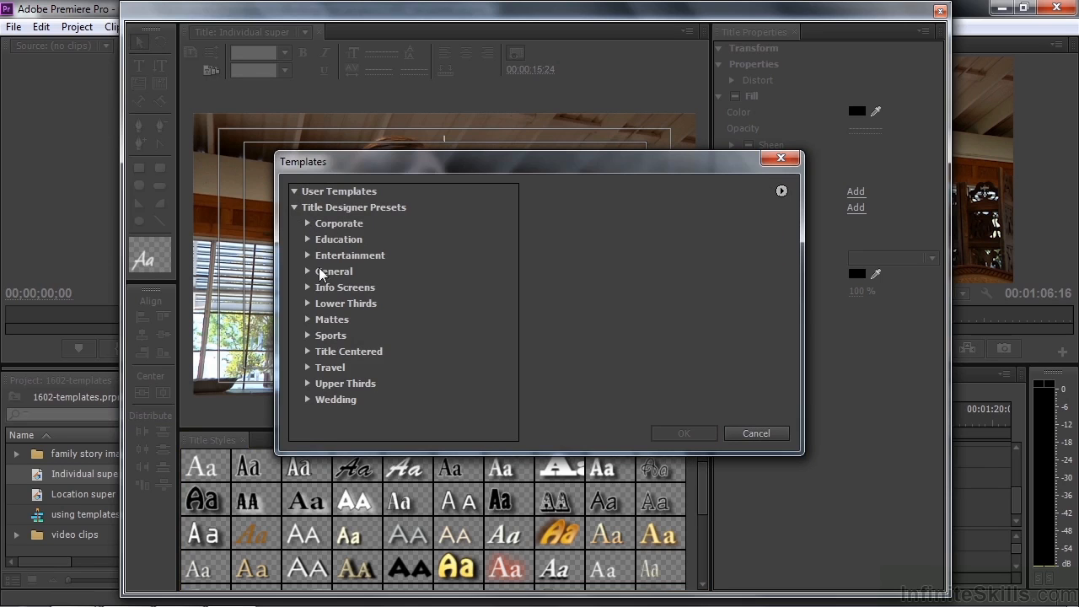
click(308, 303)
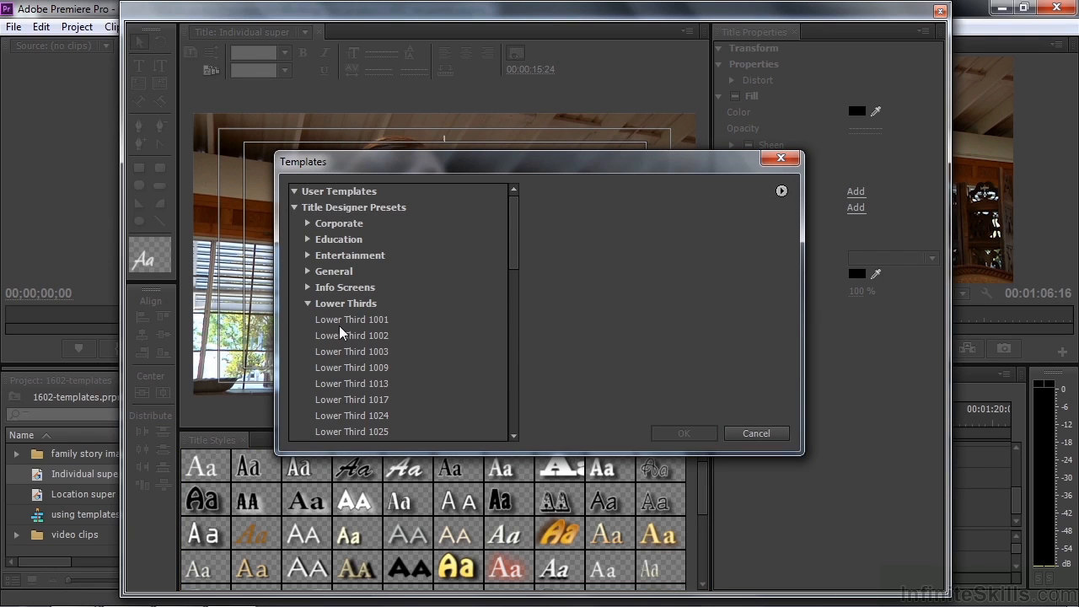
click(342, 322)
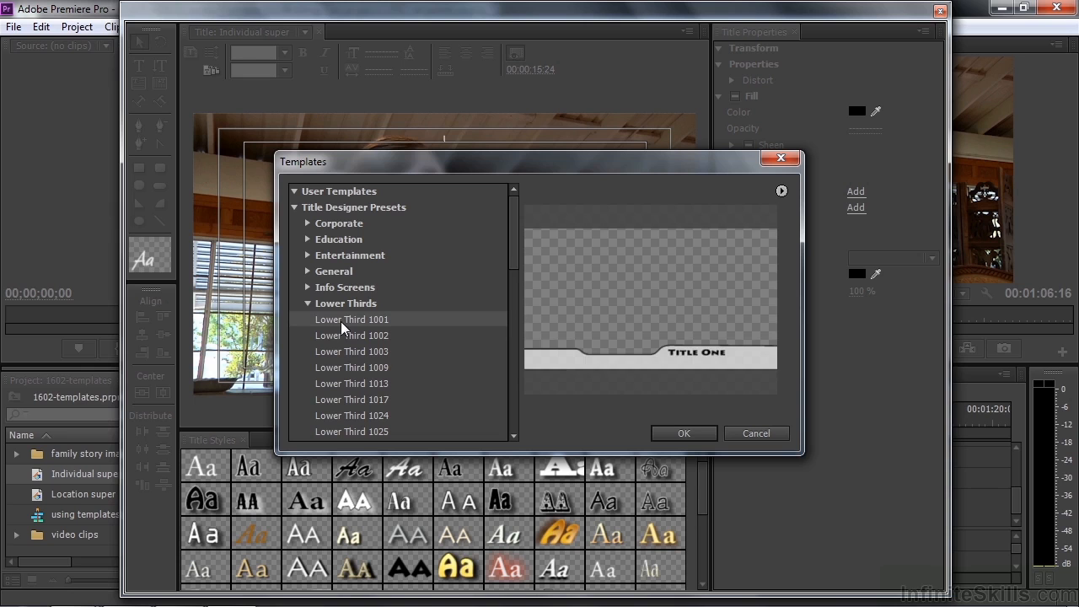
key(Down)
key(Down)
key(Down)
key(Down)
key(Down)
key(Up)
key(Up)
key(Down)
key(Down)
key(Down)
key(Down)
key(Down)
key(Down)
key(Down)
key(Down)
key(Down)
key(Down)
key(Down)
key(Down)
key(Down)
key(Down)
key(Down)
key(Down)
key(Down)
key(Down)
key(Down)
key(Down)
key(Down)
key(Down)
key(Down)
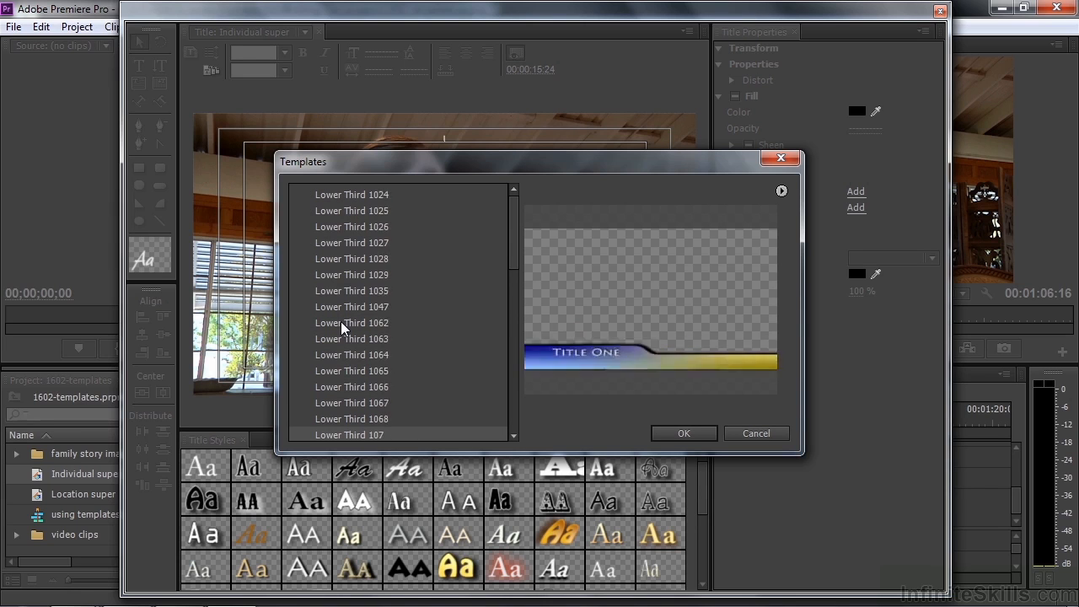
key(Down)
key(Down)
key(Down)
key(Down)
key(Down)
key(Down)
key(Down)
key(Down)
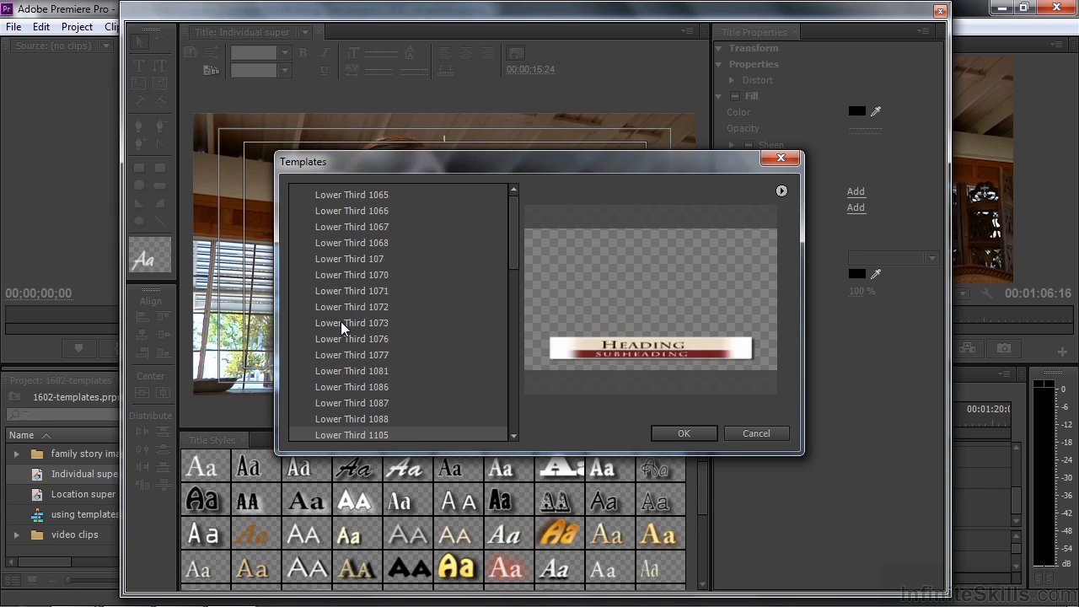
key(Up)
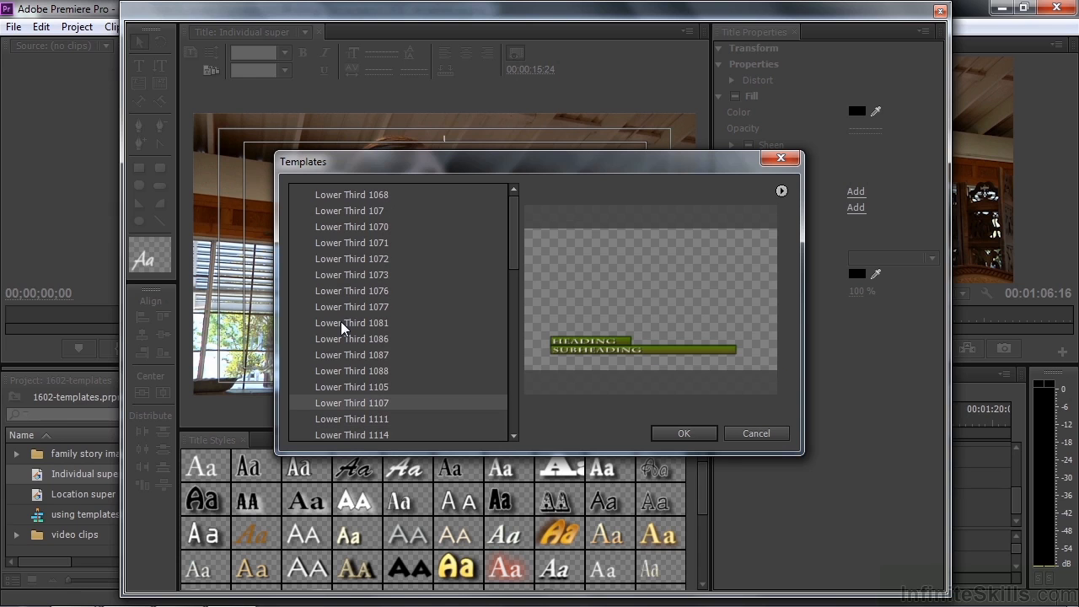
click(684, 434)
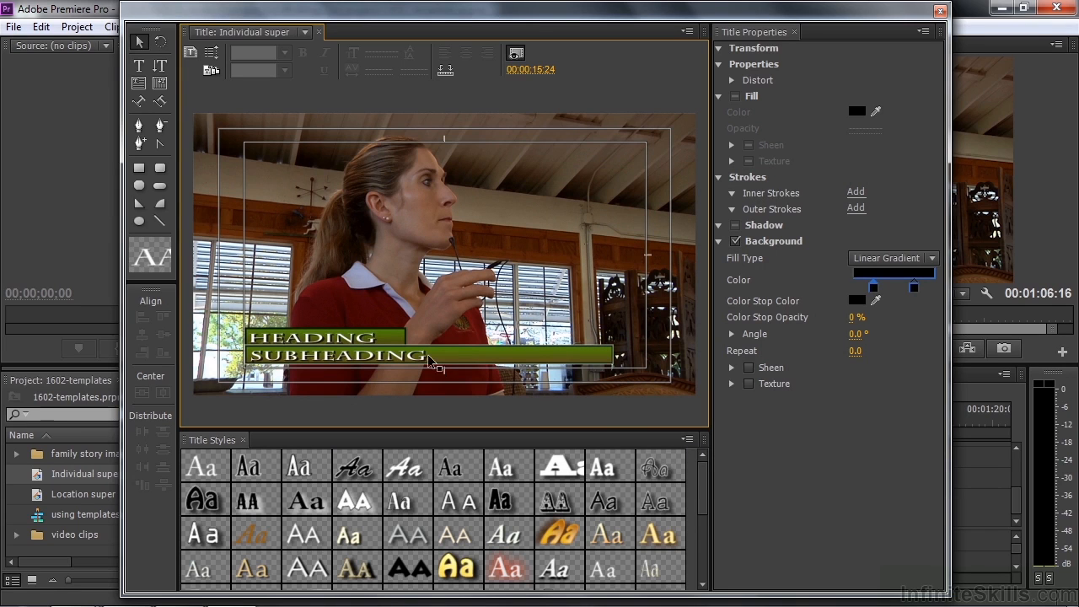
Replace the HEADING placeholder with the instructor's full name
click(308, 364)
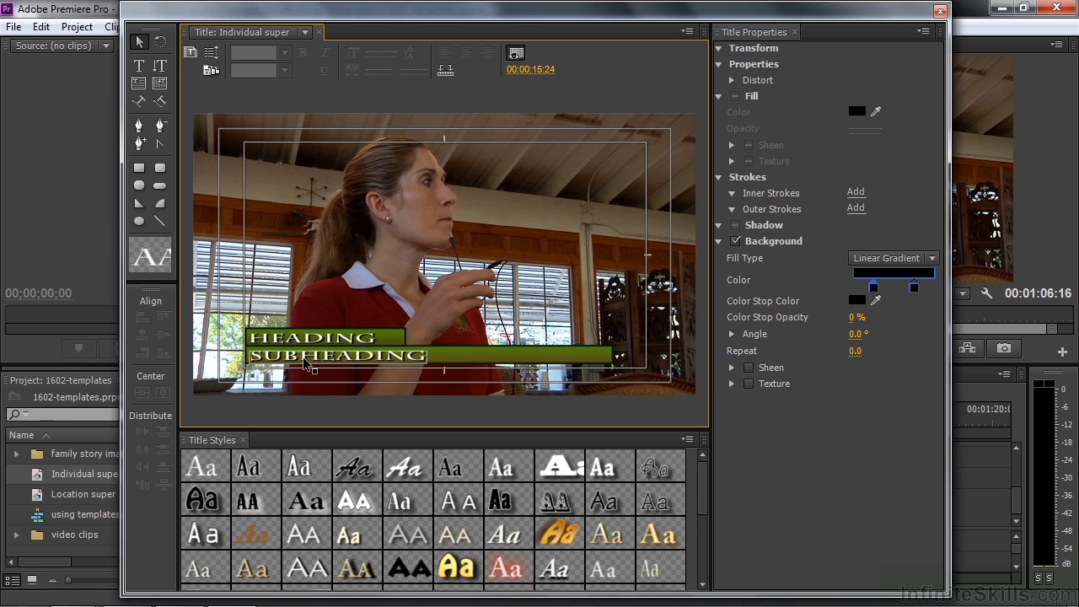
click(229, 278)
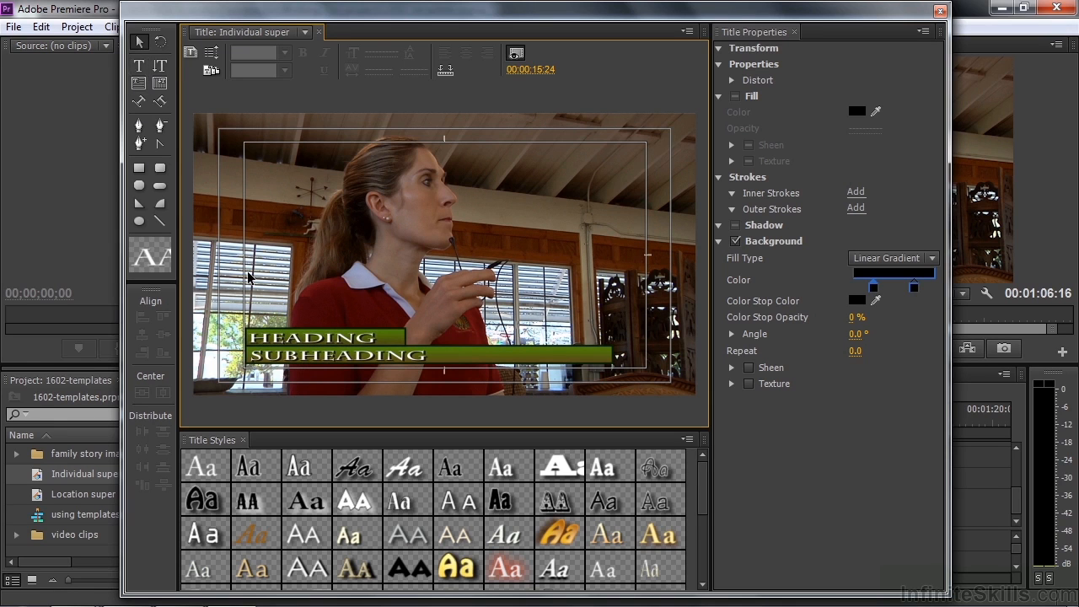
click(279, 345)
double_click(280, 339)
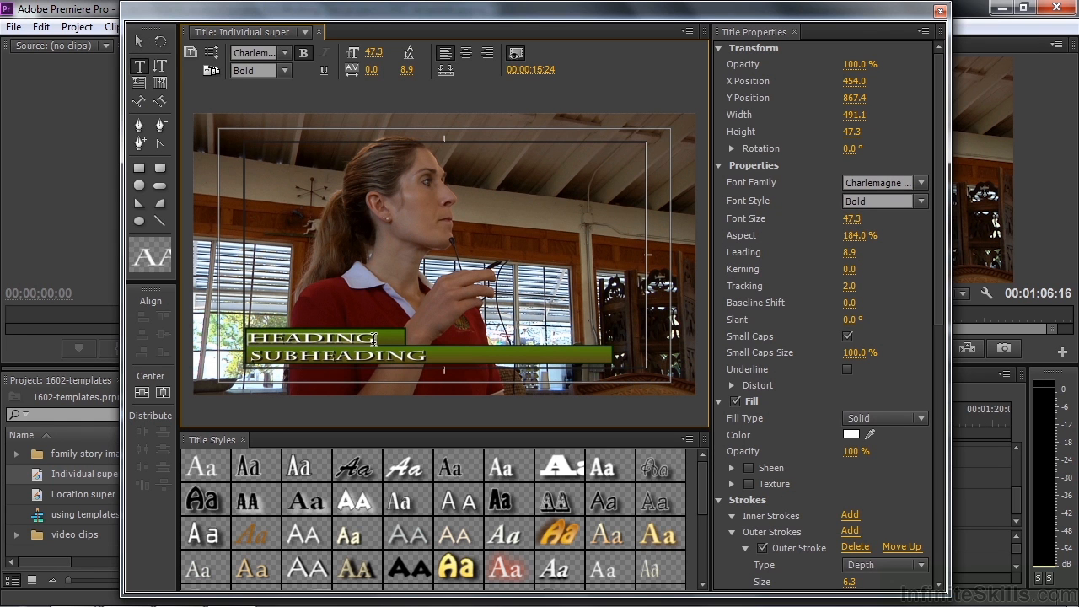
drag(249, 337, 363, 334)
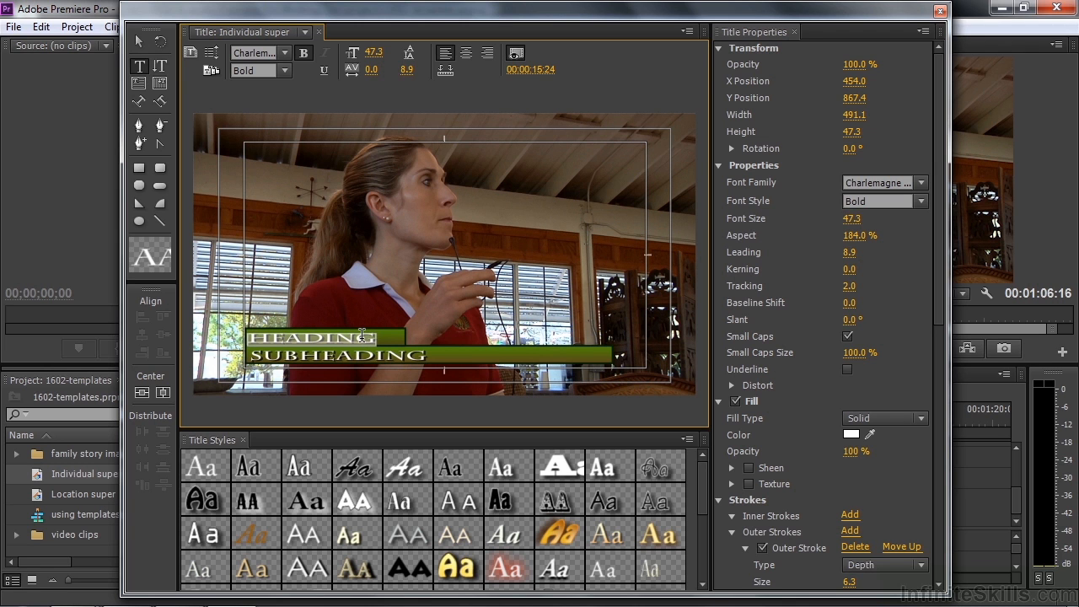
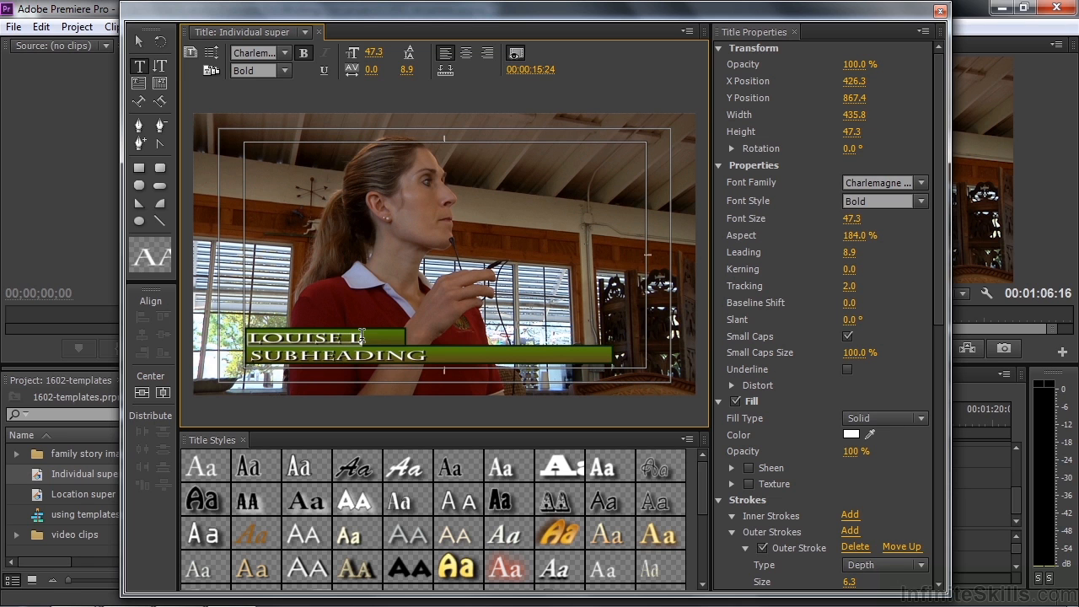
Replace the SUBHEADING line with 'INSTRUCTOR'
double_click(270, 354)
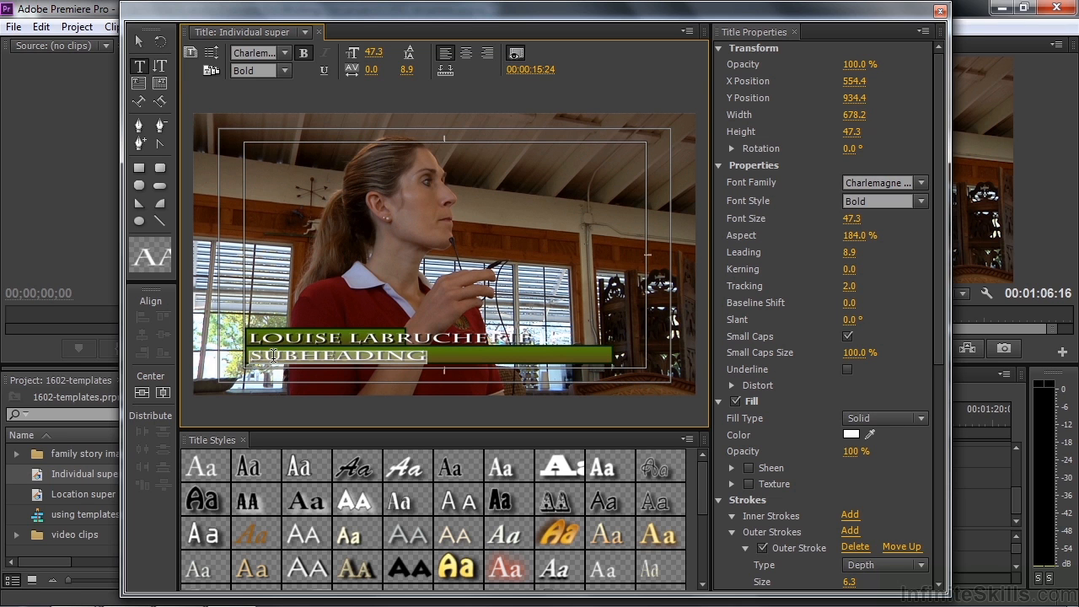
text(I)
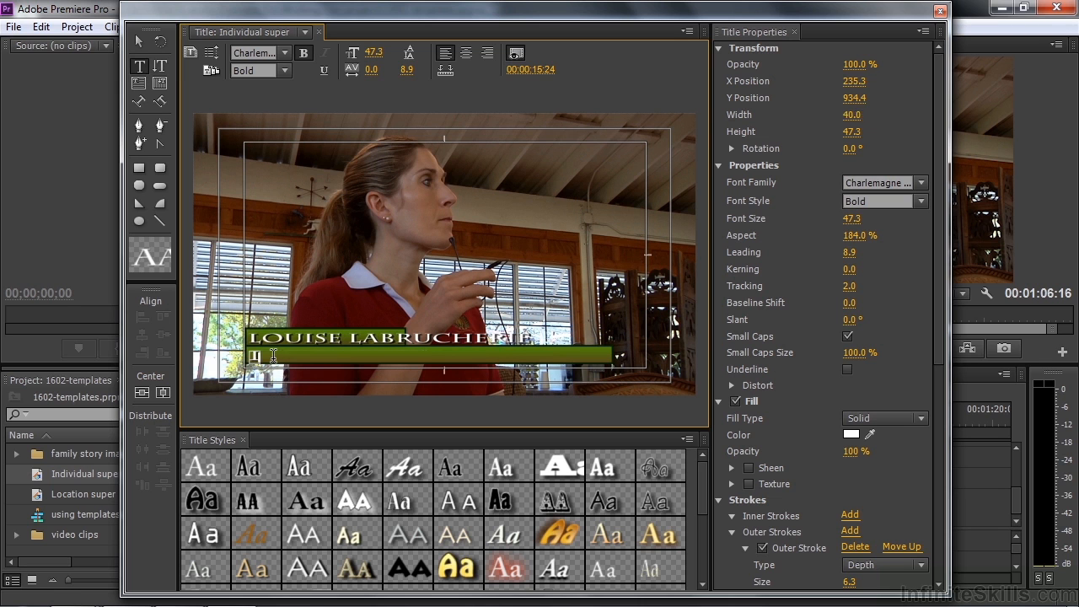
text(NSTRUCTOR)
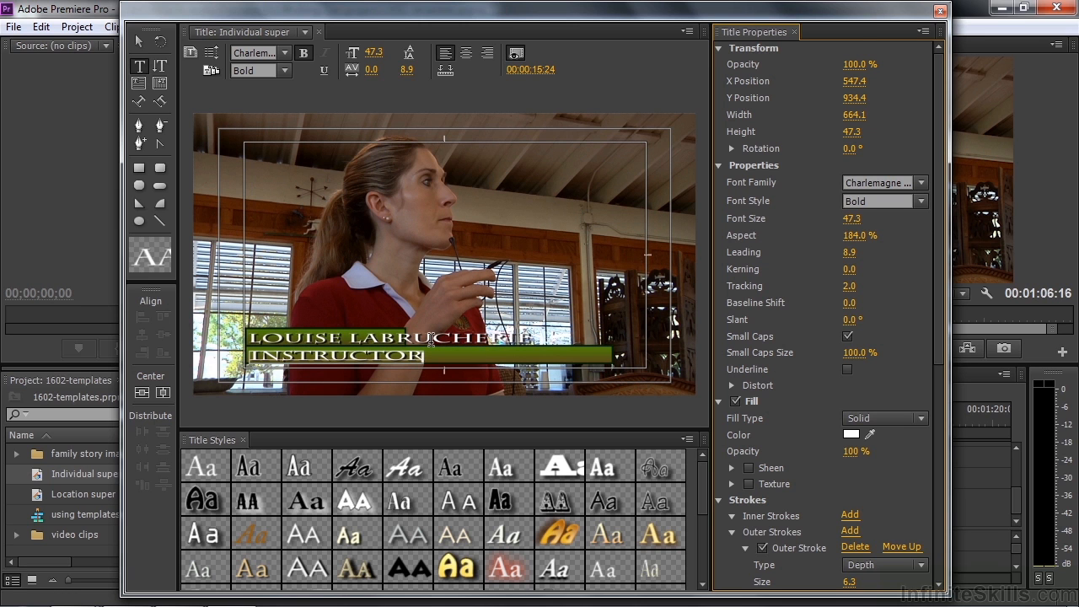
click(140, 41)
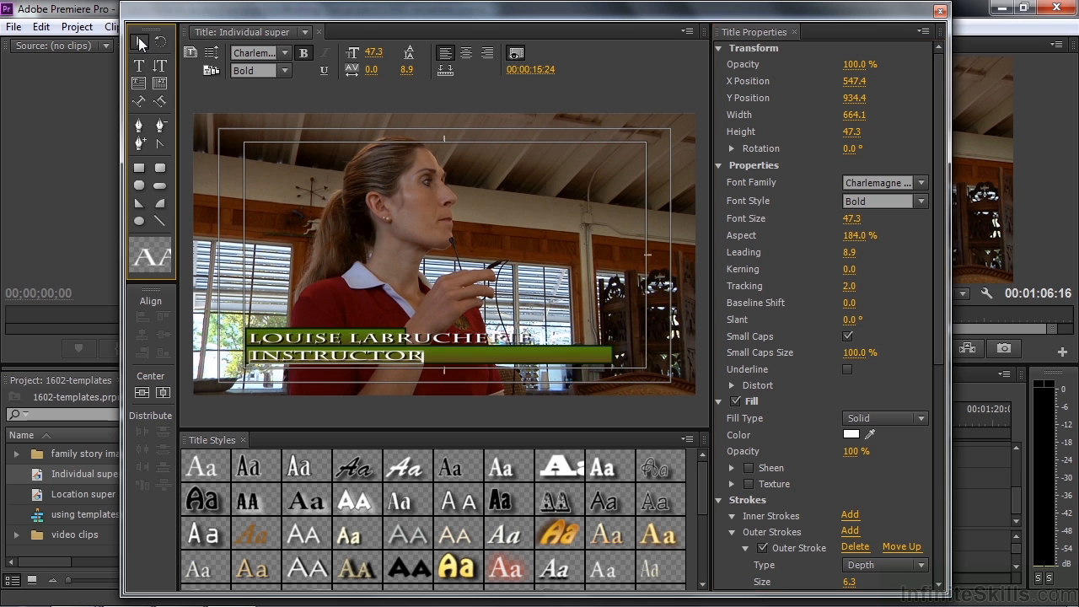
Make the green bar behind INSTRUCTOR taller and narrower
click(464, 359)
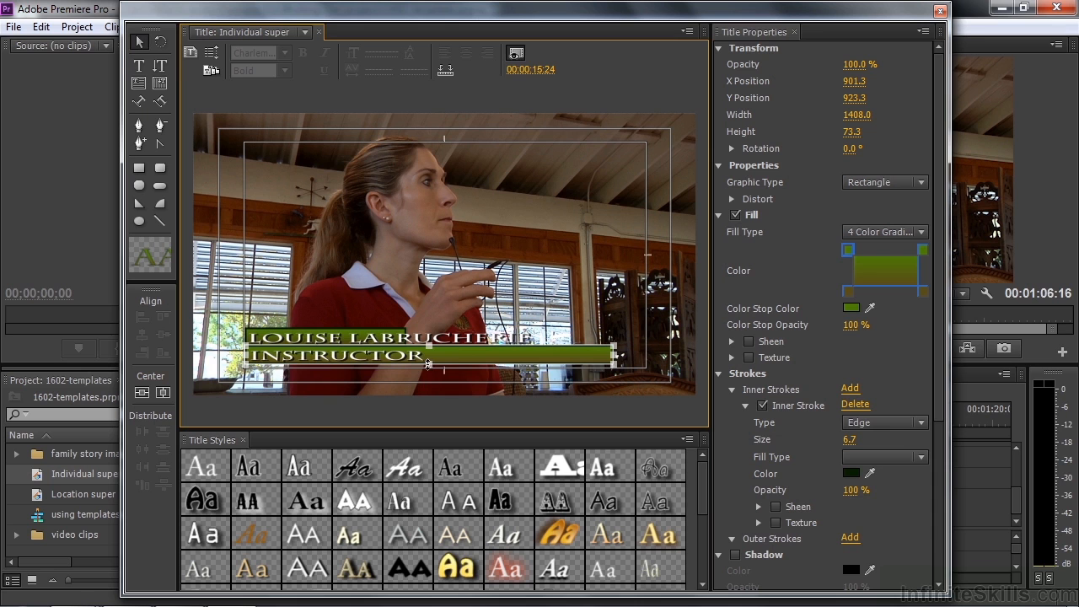
drag(428, 364, 428, 374)
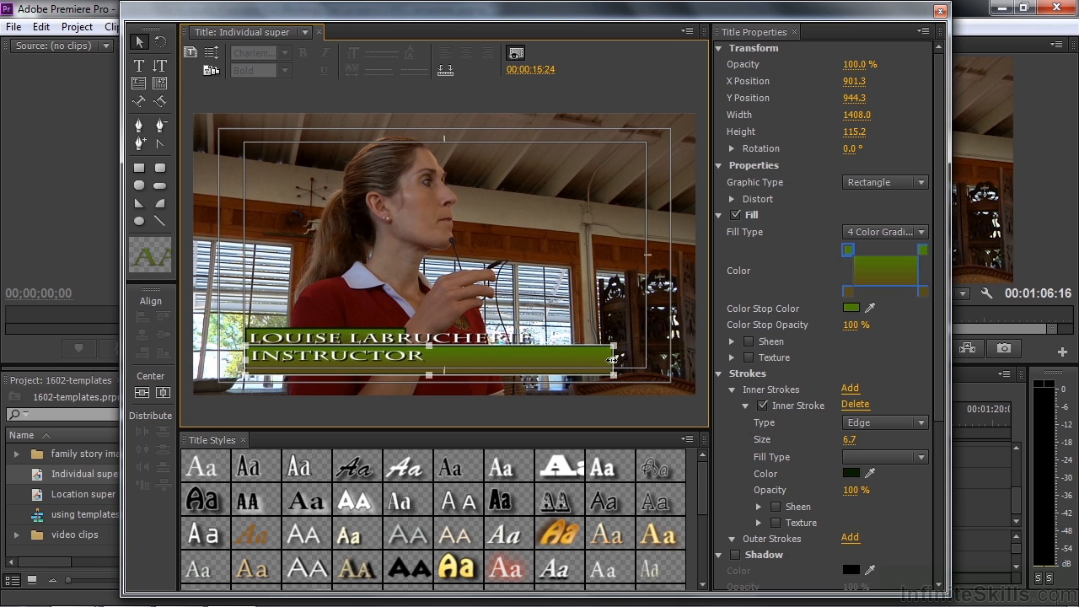
drag(613, 360, 434, 363)
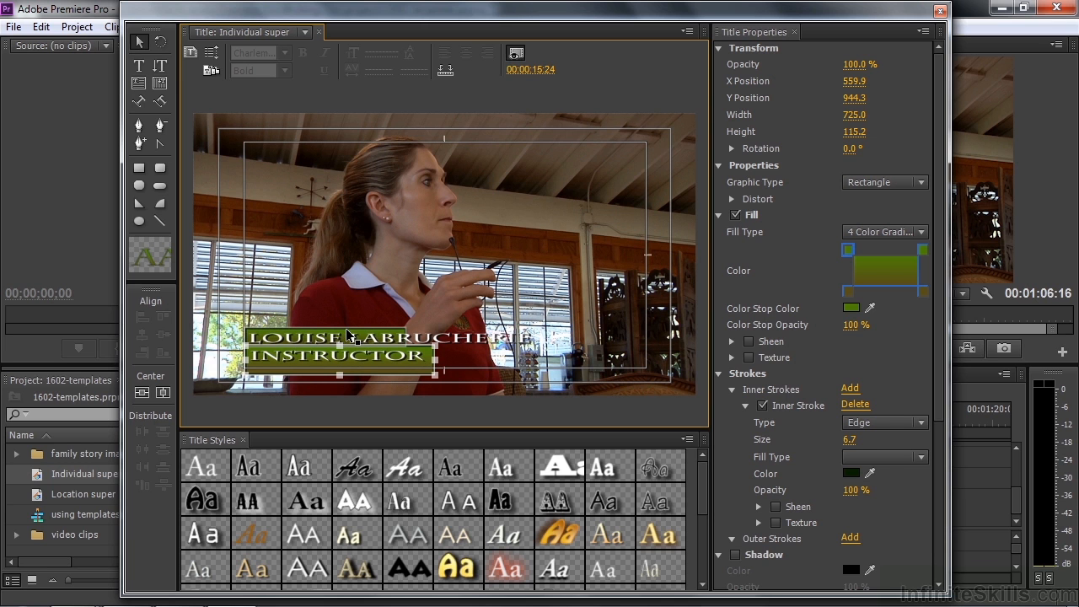
Widen and heighten the name bar, enlarge the name text, and close the Titler
click(348, 335)
drag(406, 338, 545, 345)
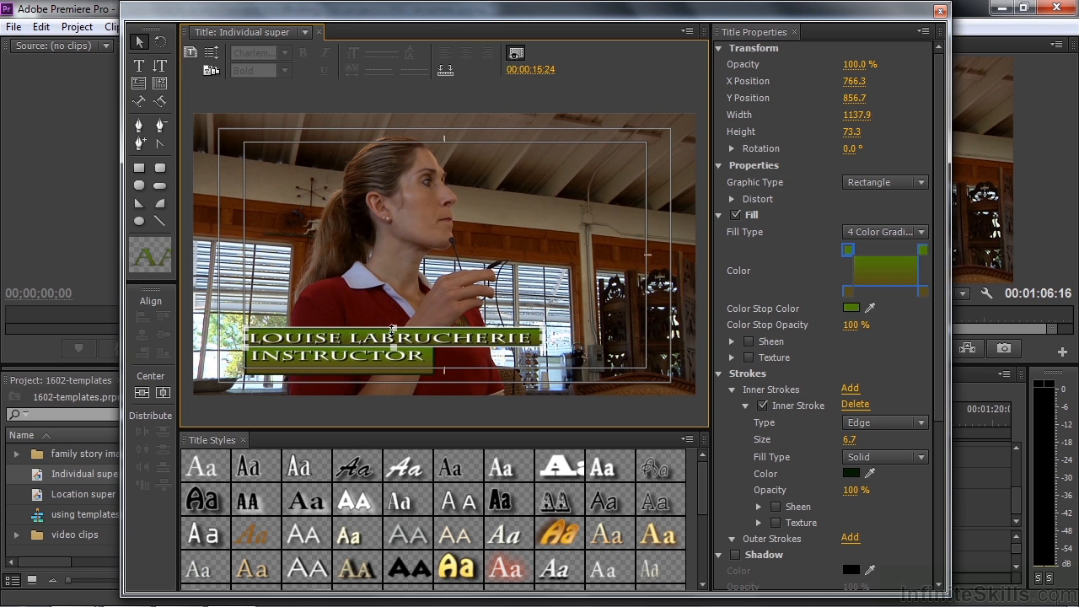
drag(393, 328, 394, 322)
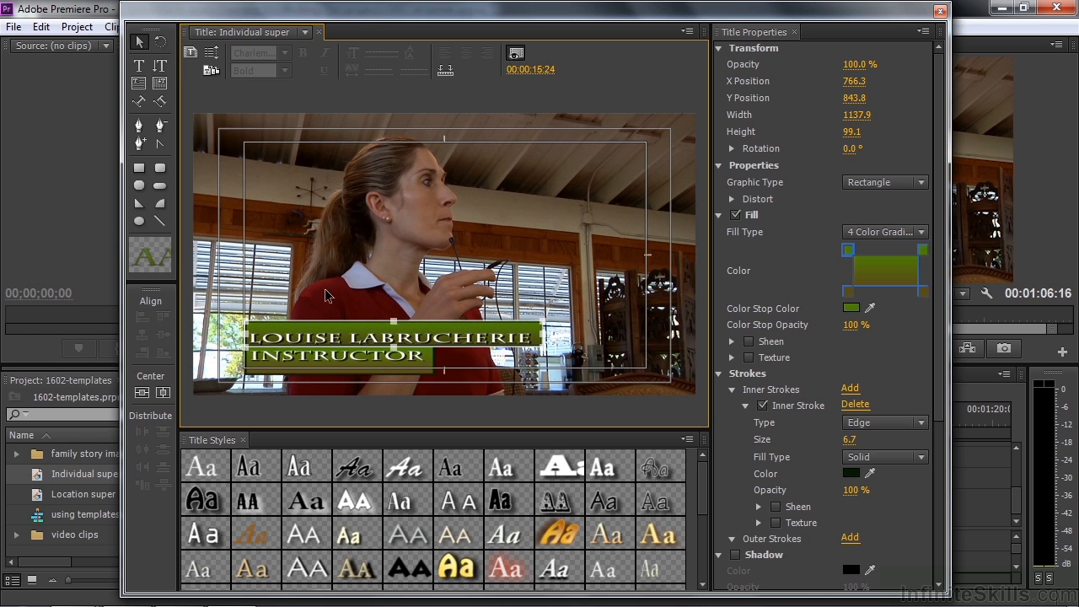
click(340, 339)
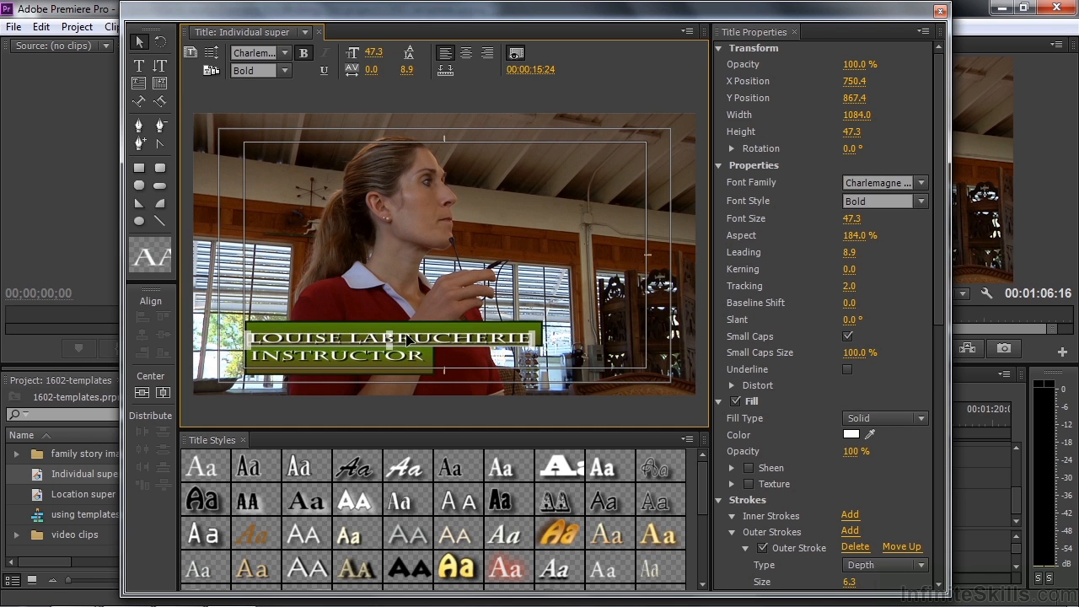
drag(390, 334, 393, 328)
click(364, 356)
click(347, 358)
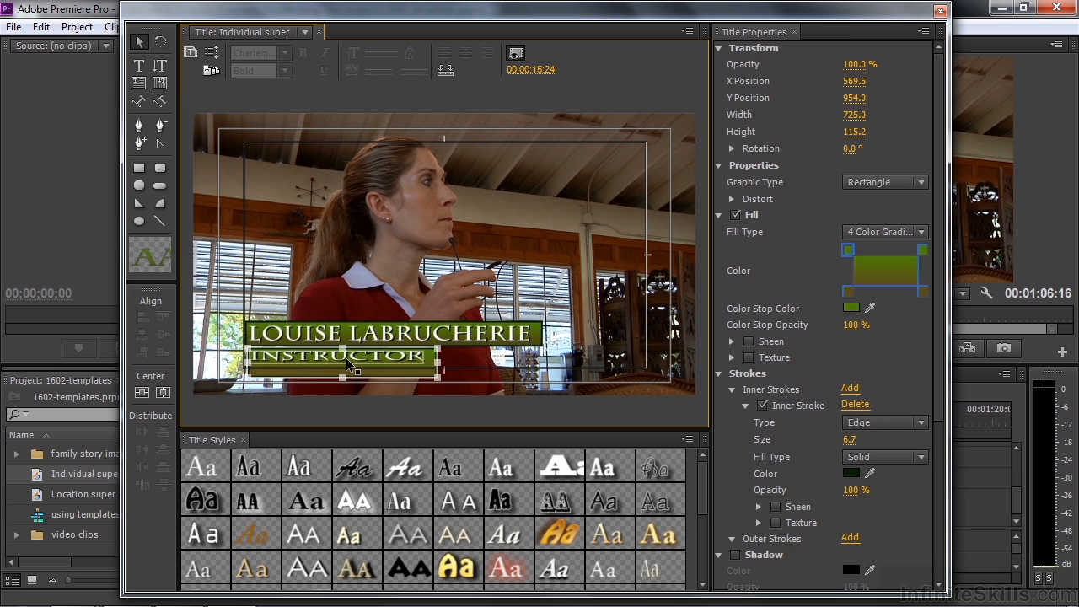
click(578, 401)
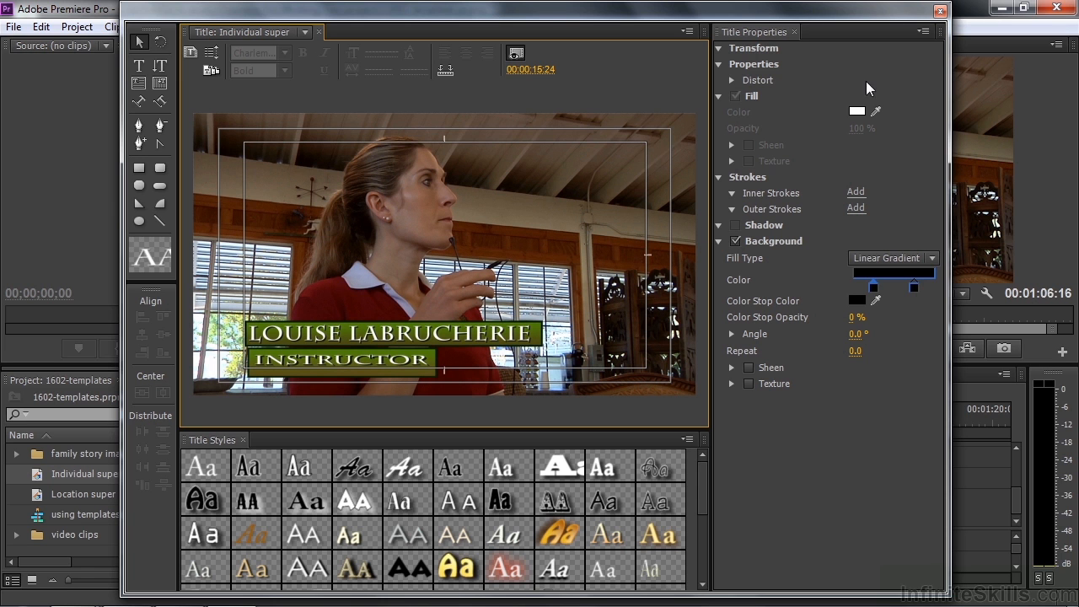
click(940, 11)
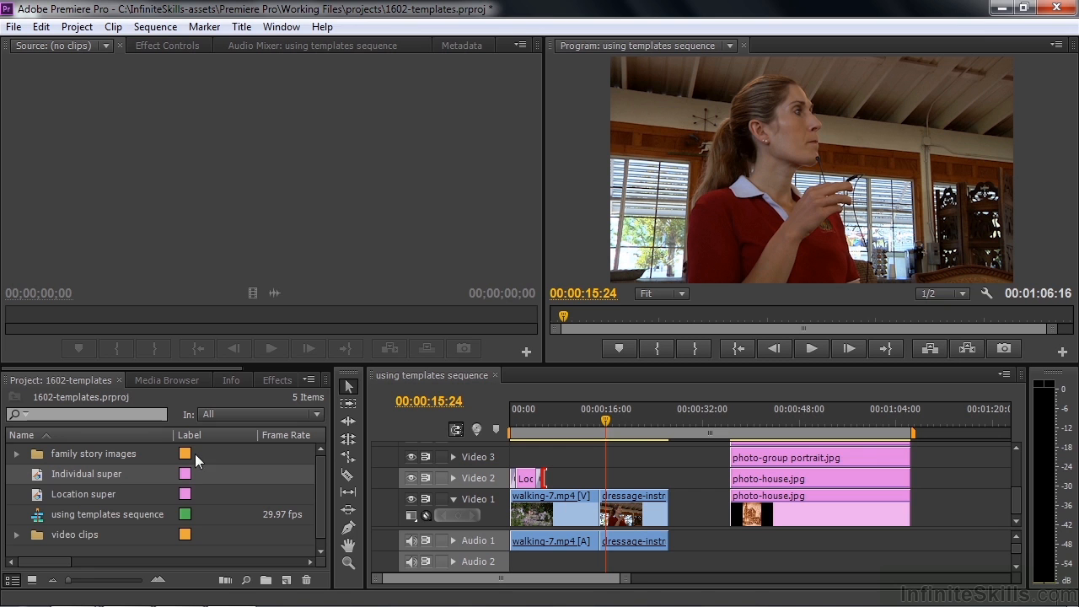
Place the Individual super title on Video 2 over the dressage clip, with dissolves at both ends
drag(36, 473, 603, 482)
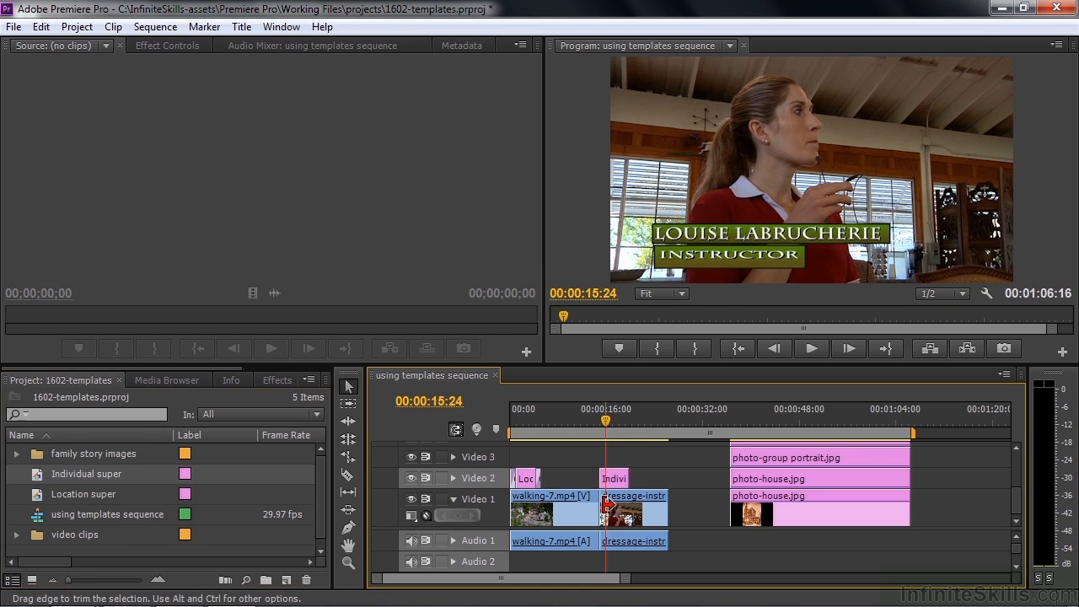
drag(603, 414, 599, 415)
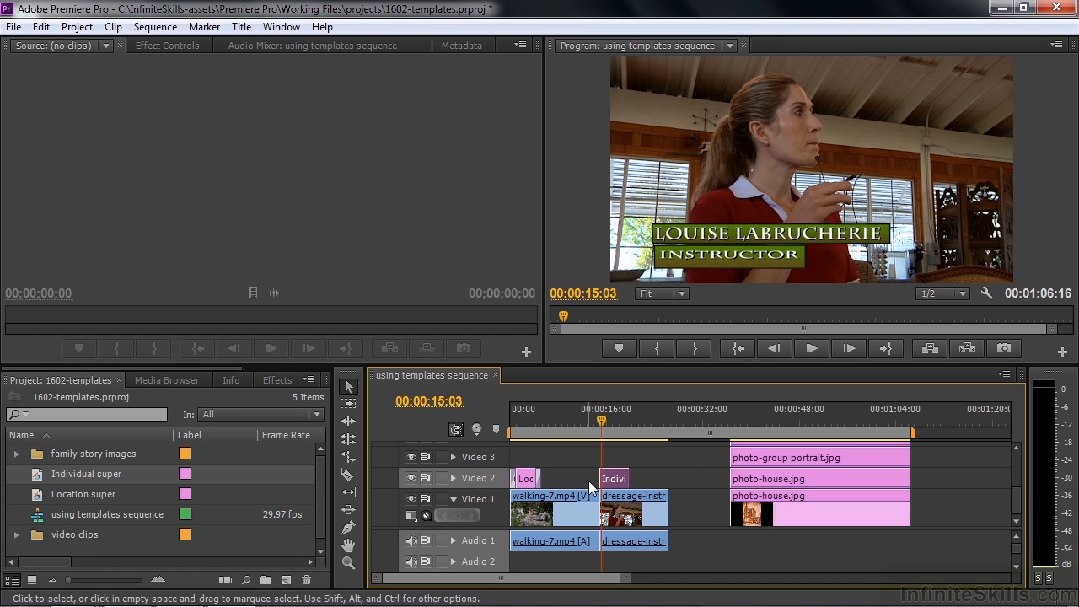
key(ctrl+d)
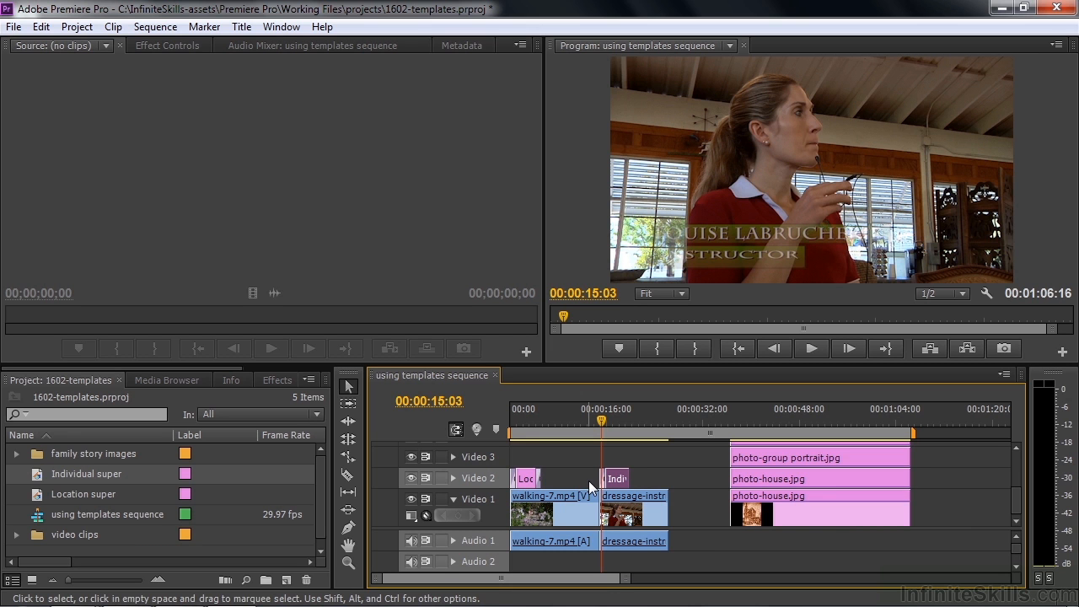
key(space)
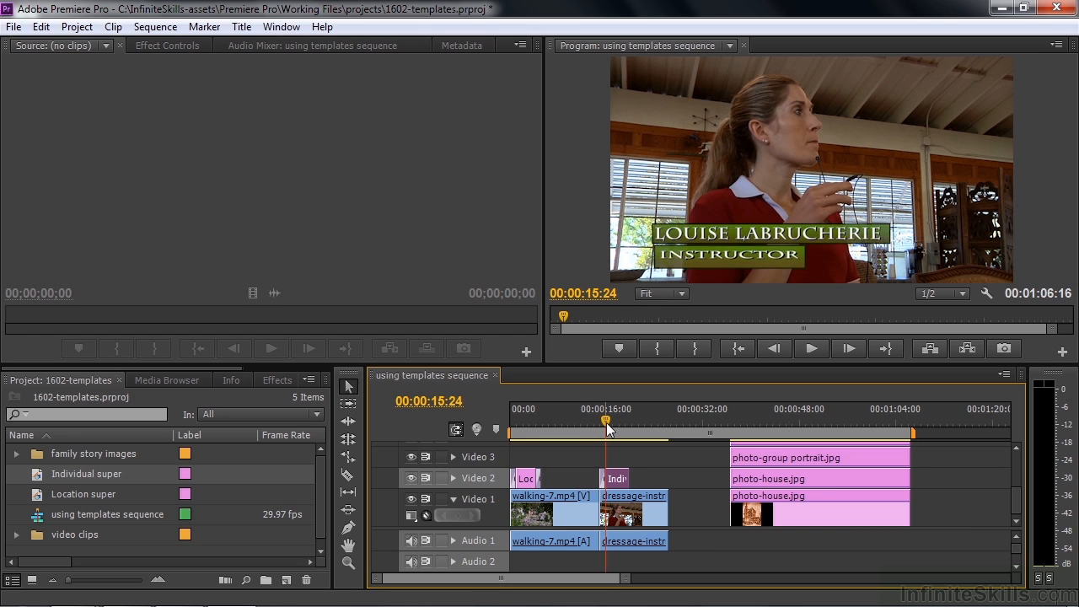
key(ctrl+d)
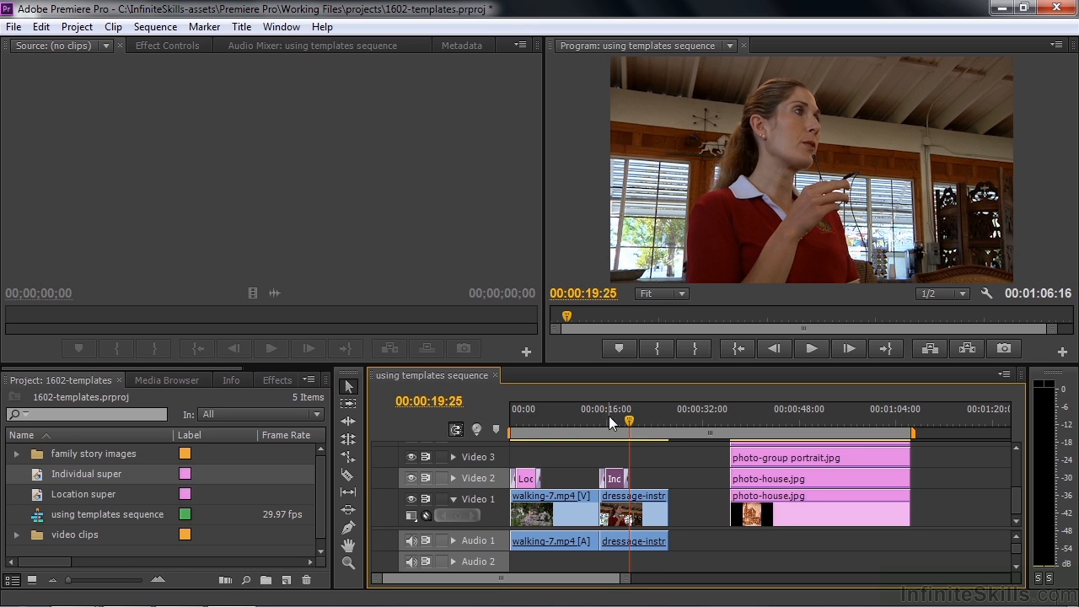
drag(625, 418, 596, 413)
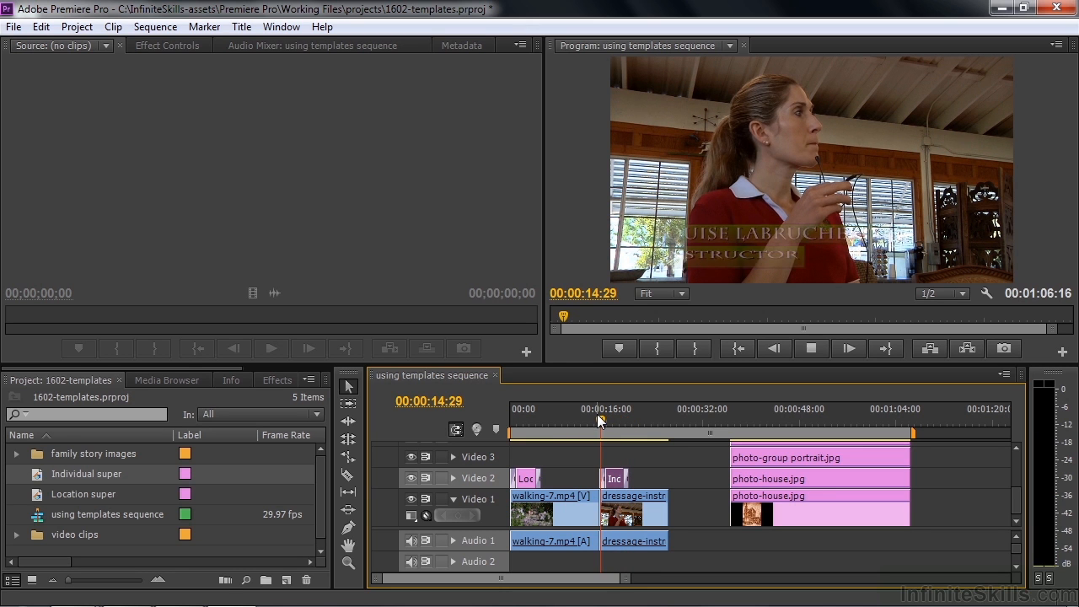
key(space)
key(space)
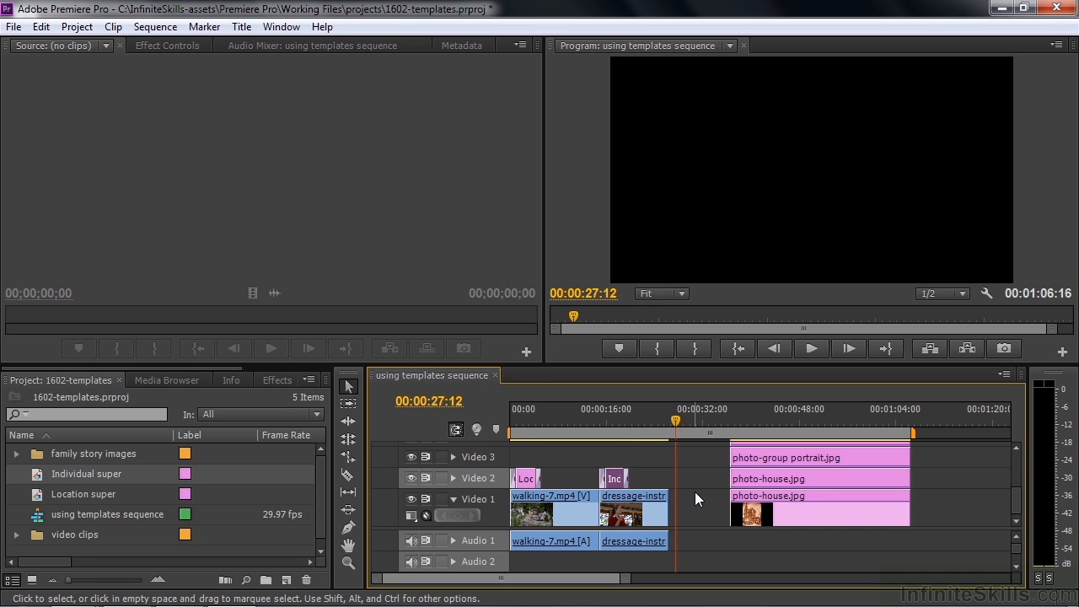
Create a new title named 'list' from the Project panel's New Item menu
click(287, 581)
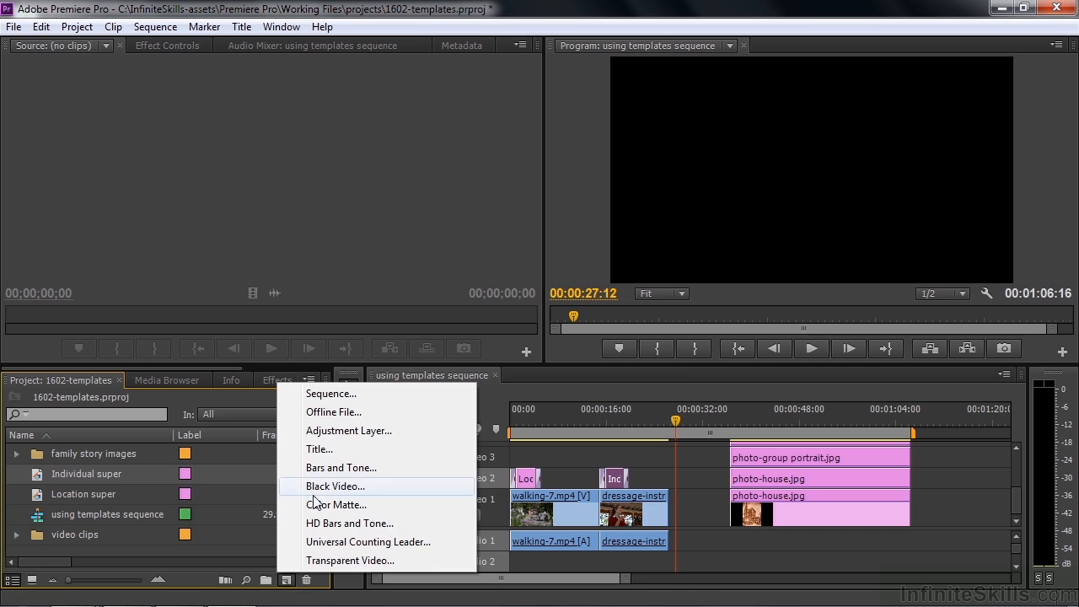
click(320, 449)
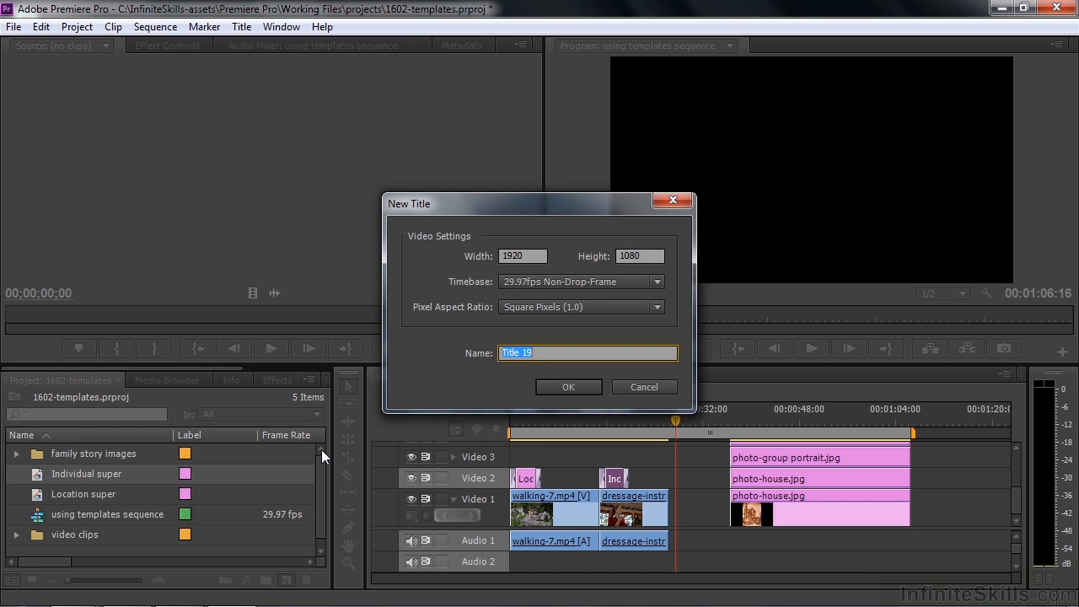
text(list)
click(567, 387)
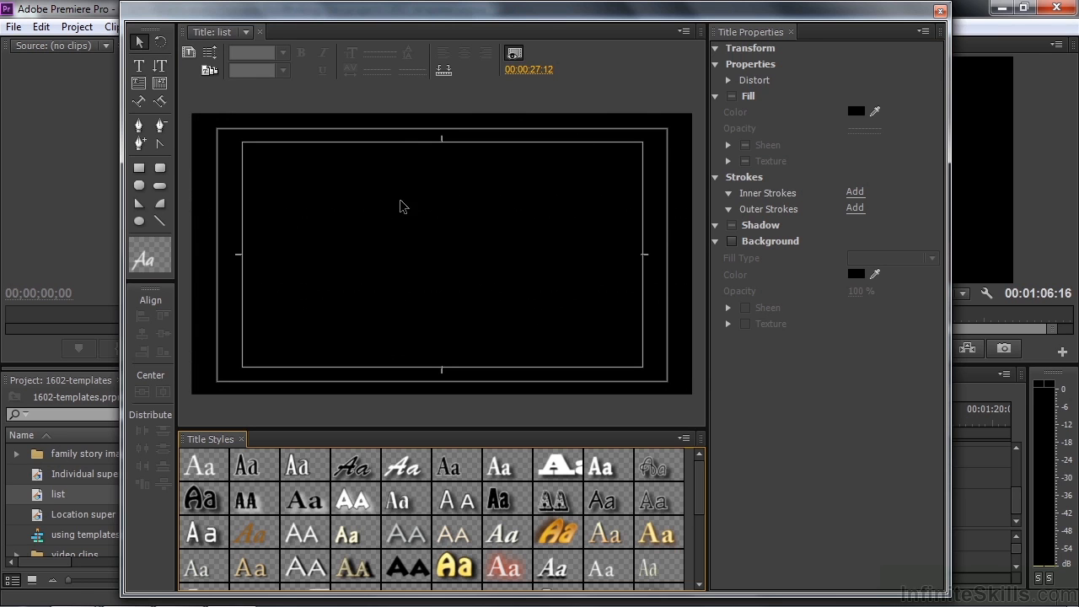
Open the title templates browser and expand the Music template category
click(209, 71)
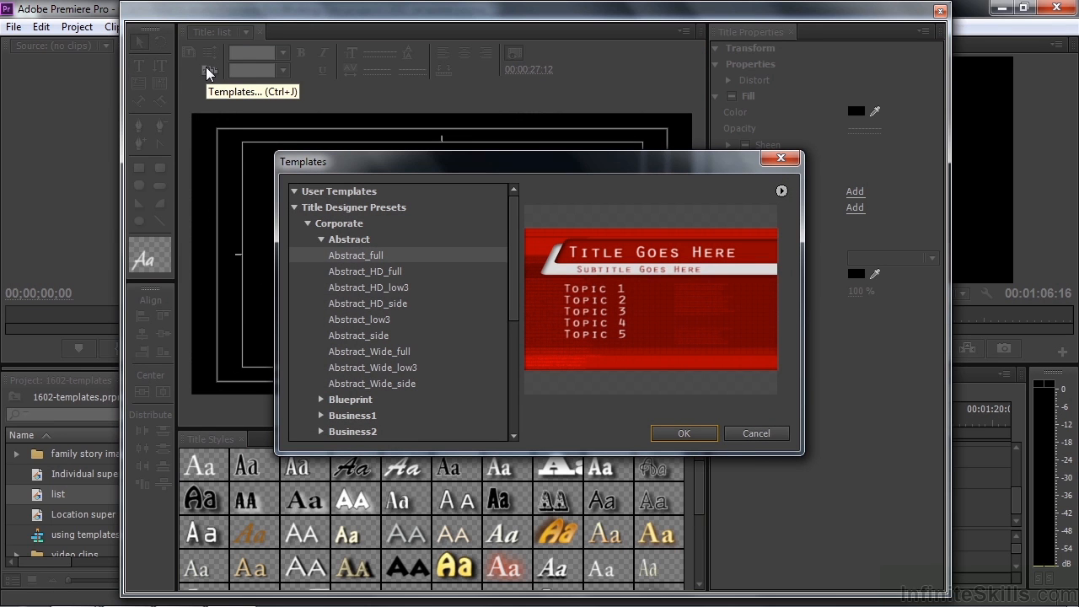
click(307, 224)
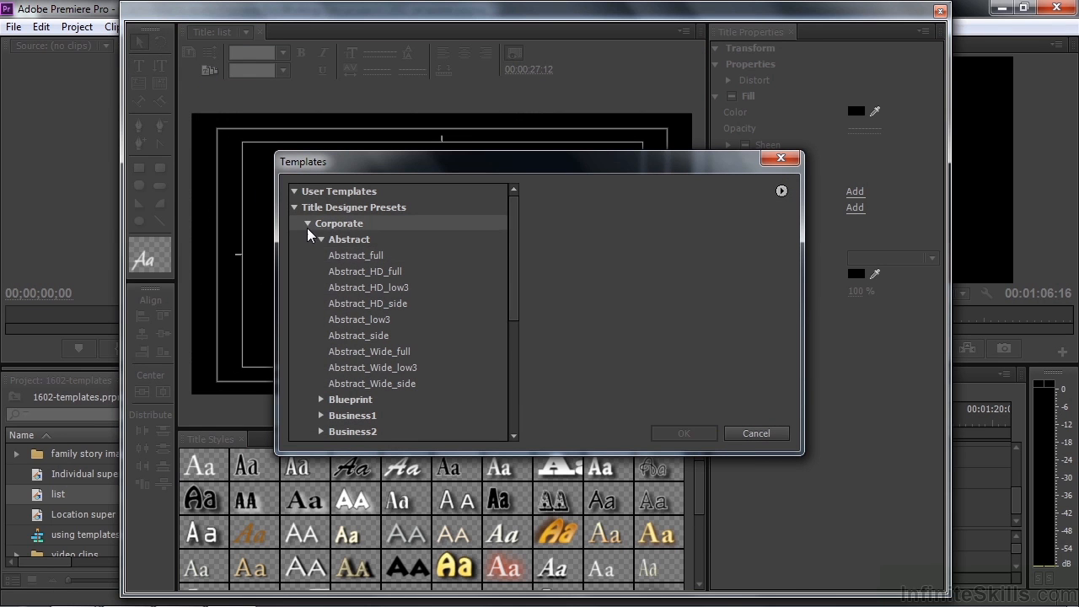
click(307, 271)
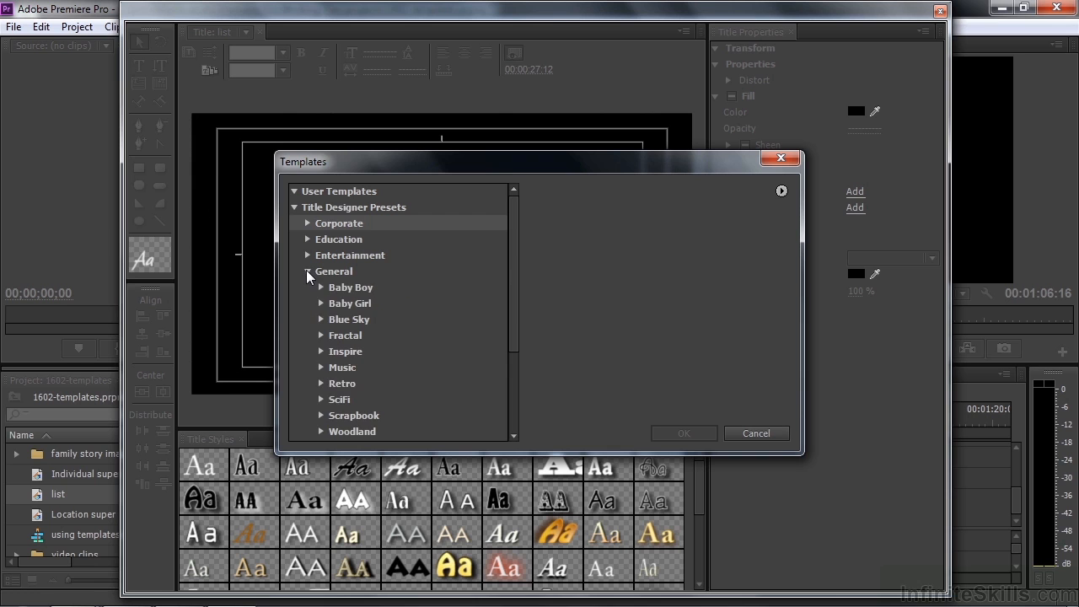
click(321, 368)
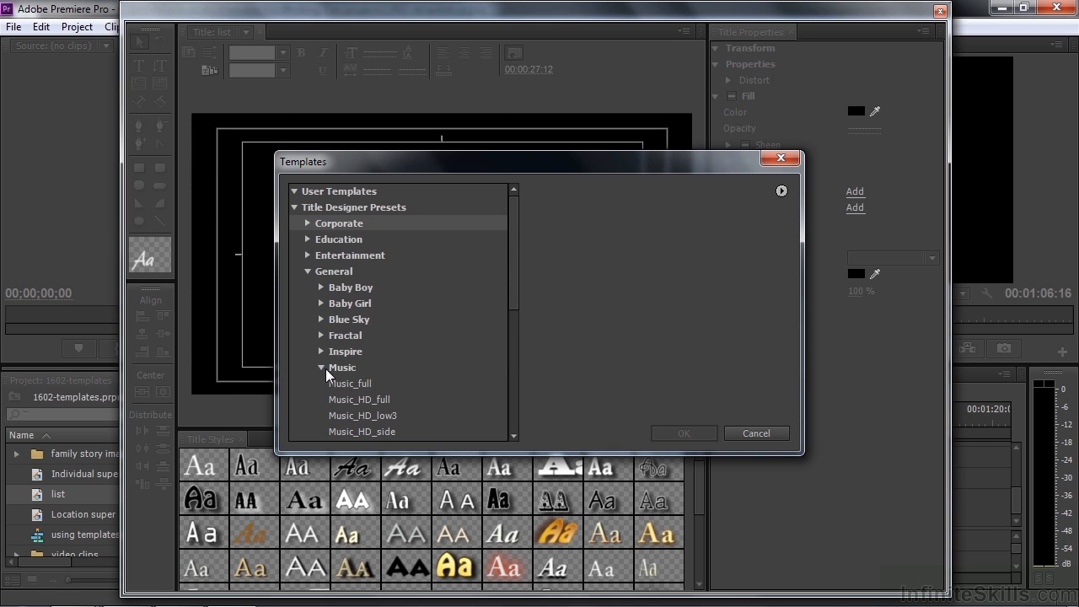
scroll(512, 301, down, 1)
drag(512, 302, 503, 366)
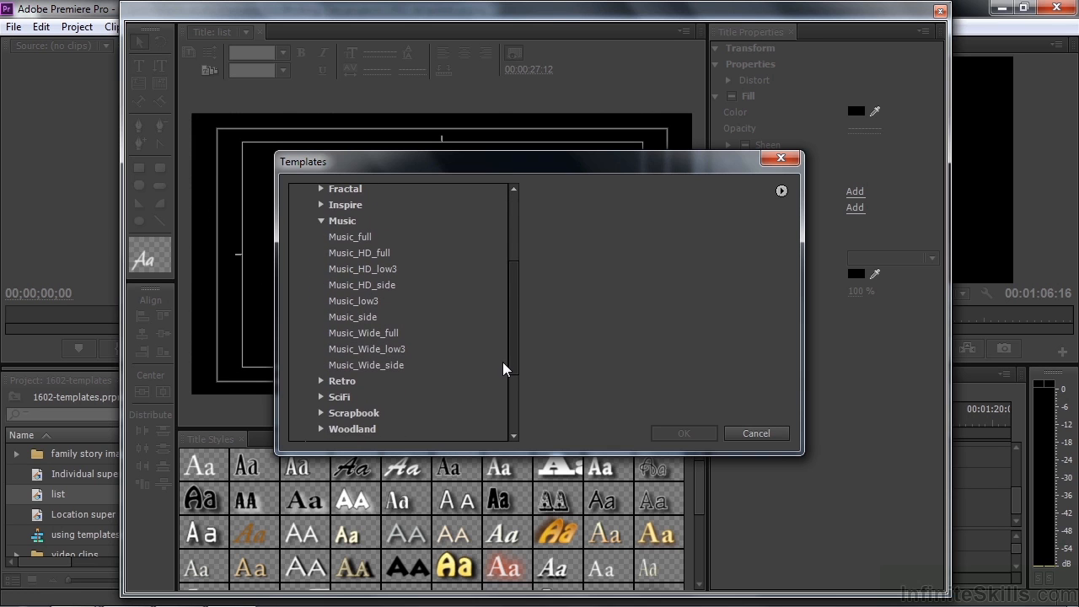
Preview the Music templates in turn and settle on Music_HD_full
click(341, 238)
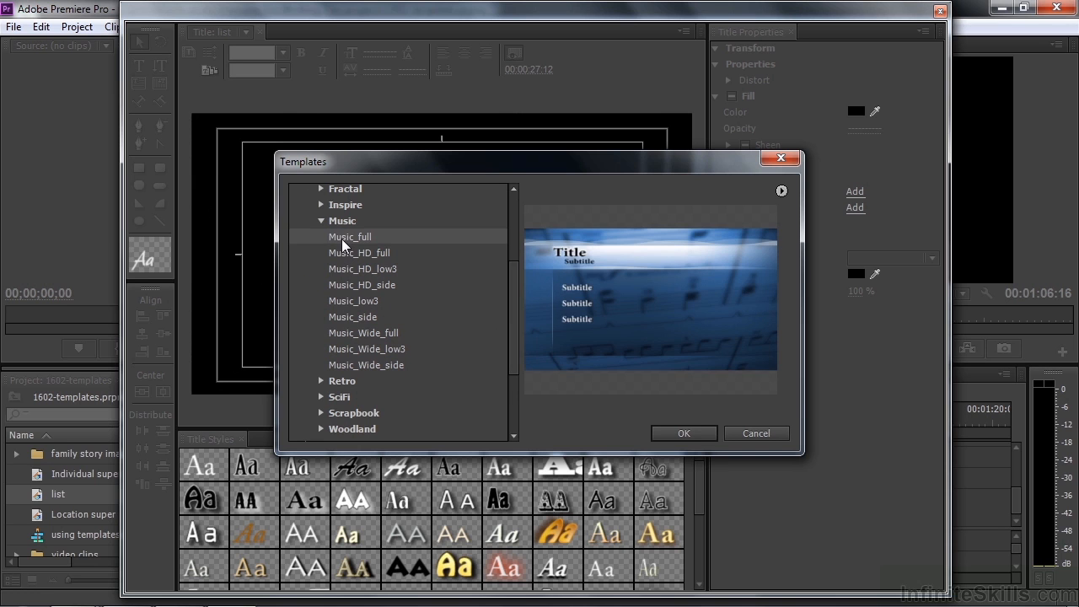
key(Down)
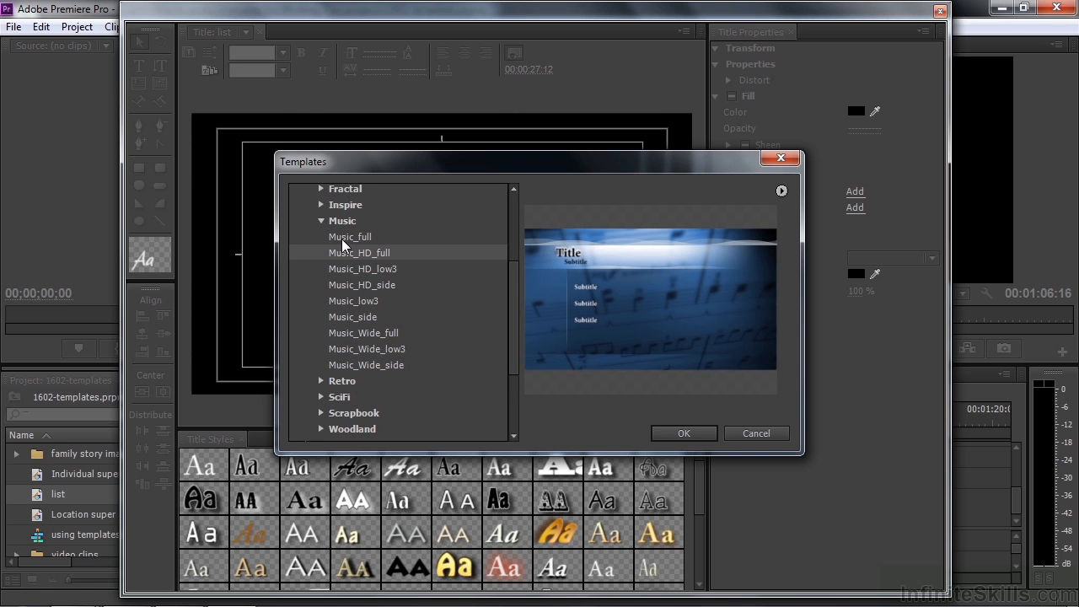
key(Down)
key(Down)
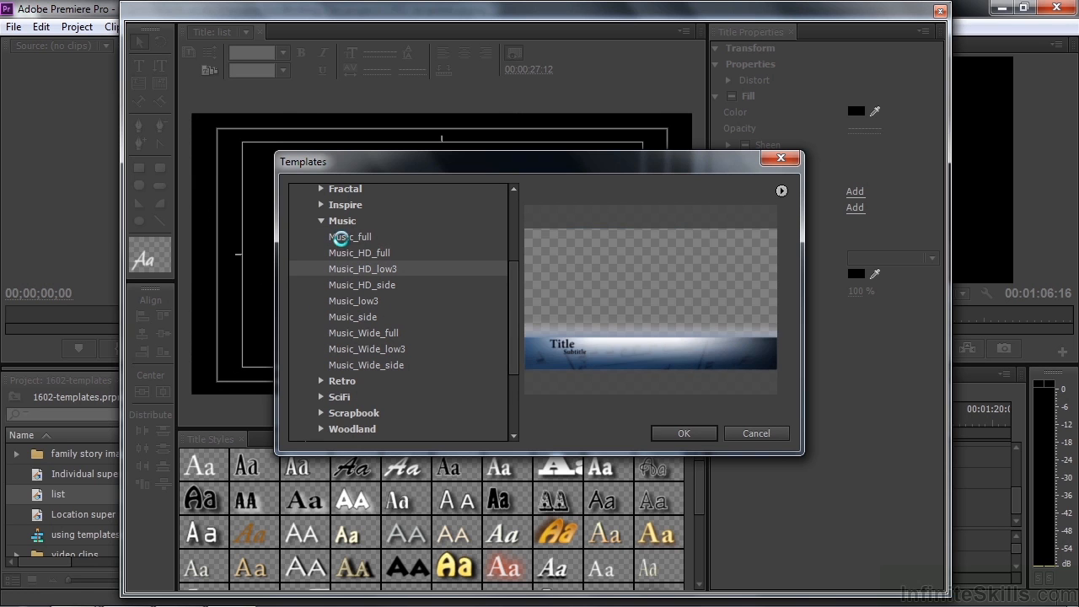
key(Down)
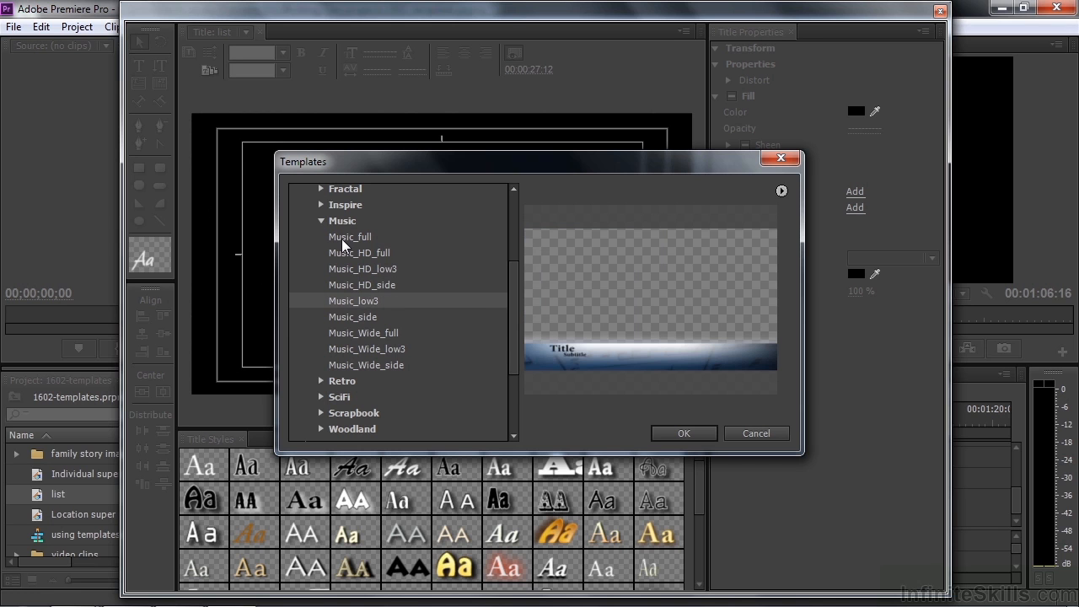
key(Down)
key(Down)
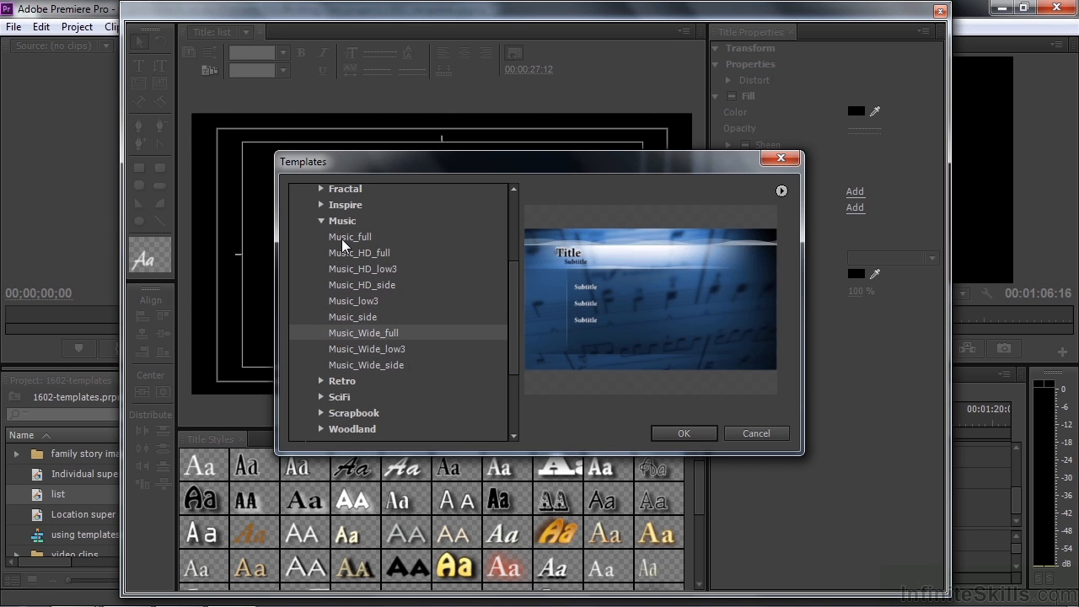
key(Down)
key(Down)
key(Up)
key(Up)
key(Up)
key(Up)
key(Up)
key(Up)
key(Up)
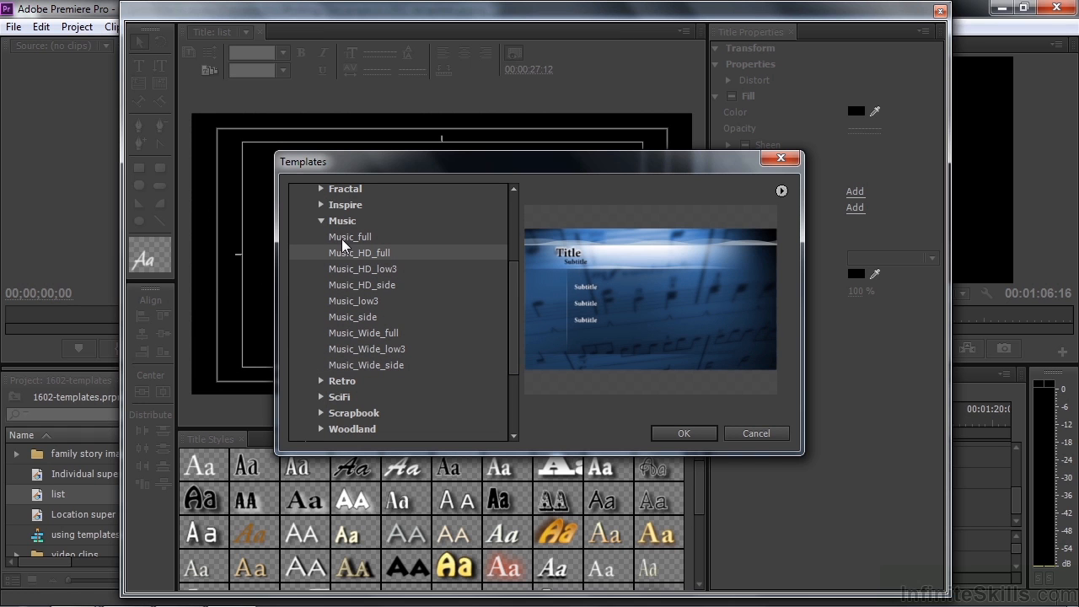
Apply the Music_HD_full template, then select its Title, background and Subtitle objects
click(683, 433)
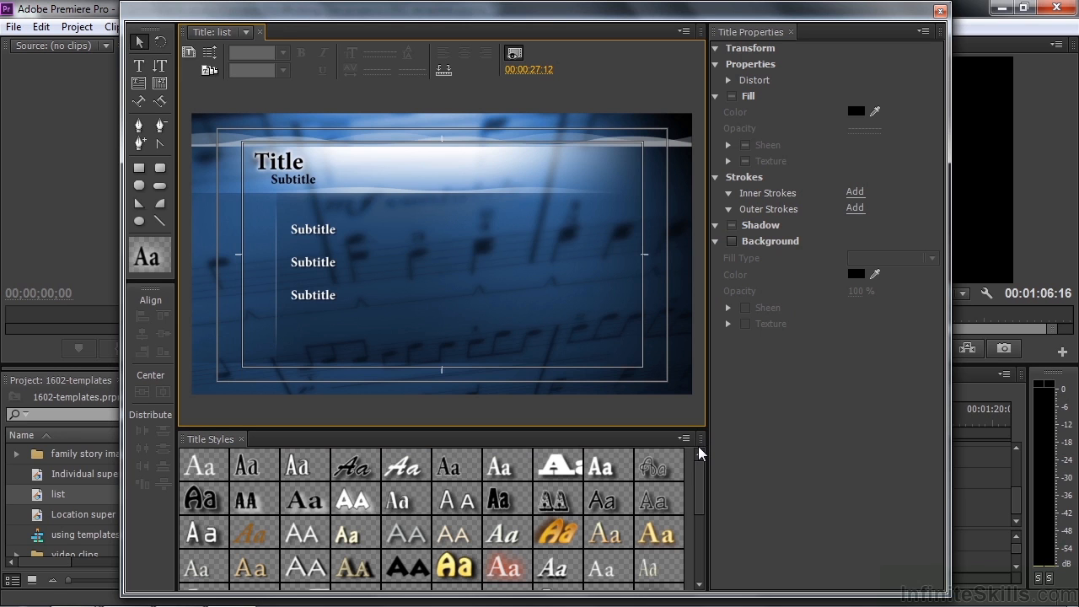
key(t)
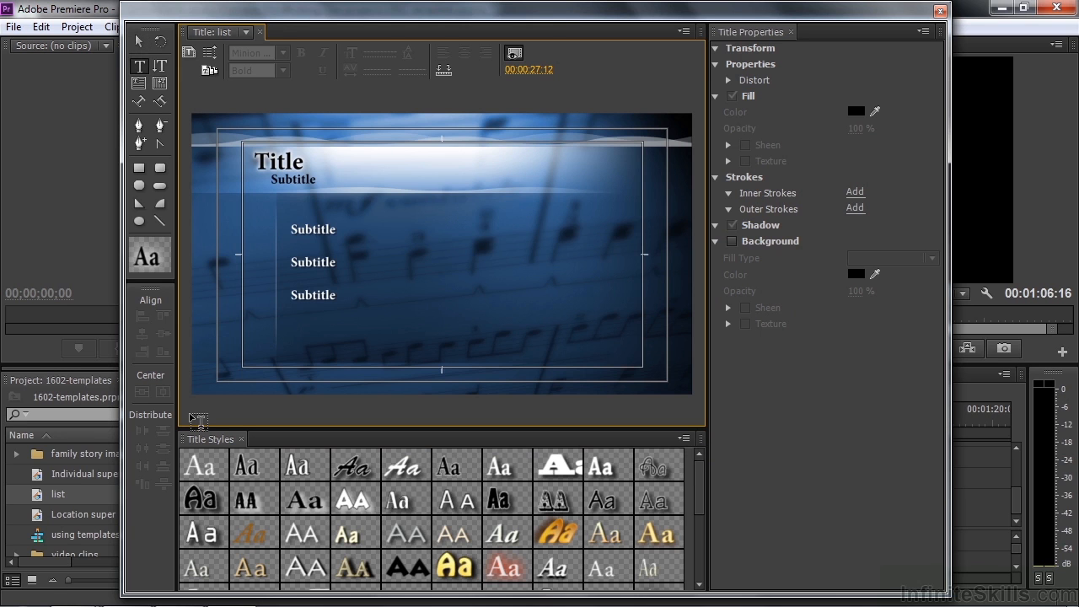
click(139, 44)
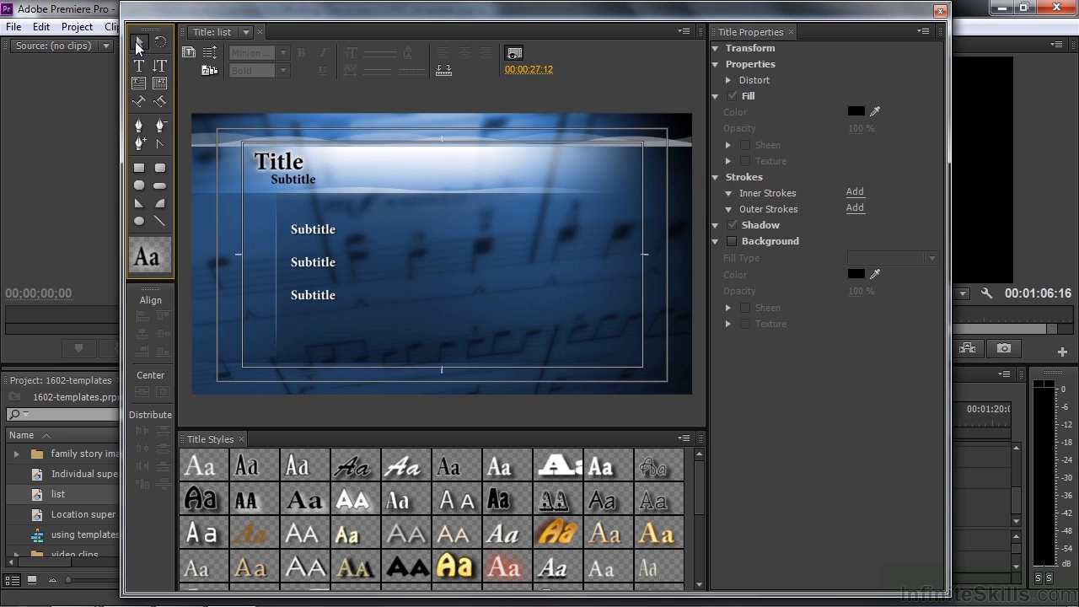
click(274, 167)
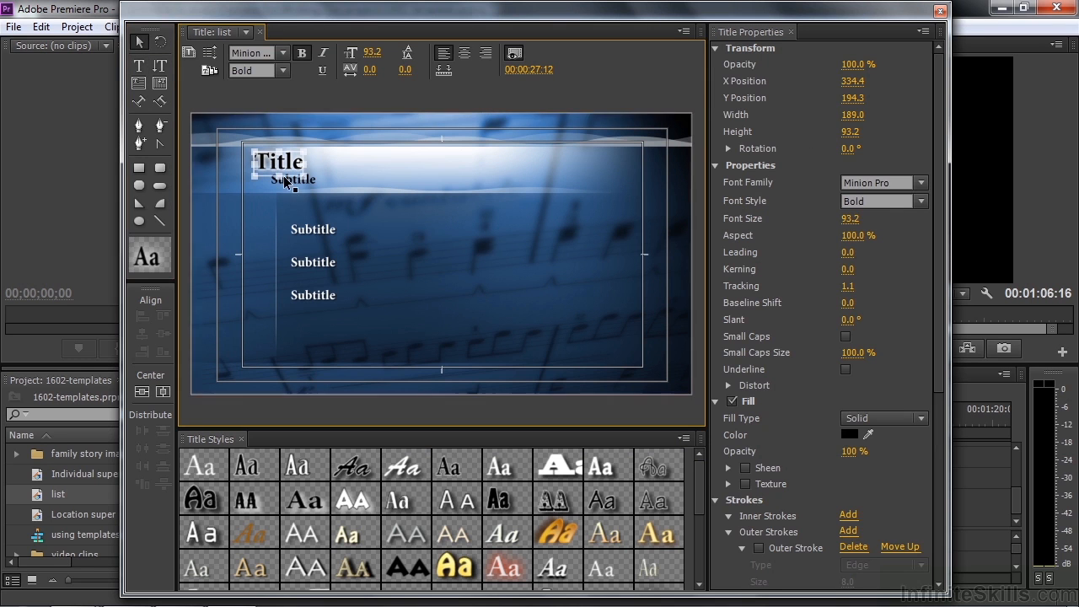
click(284, 182)
click(303, 238)
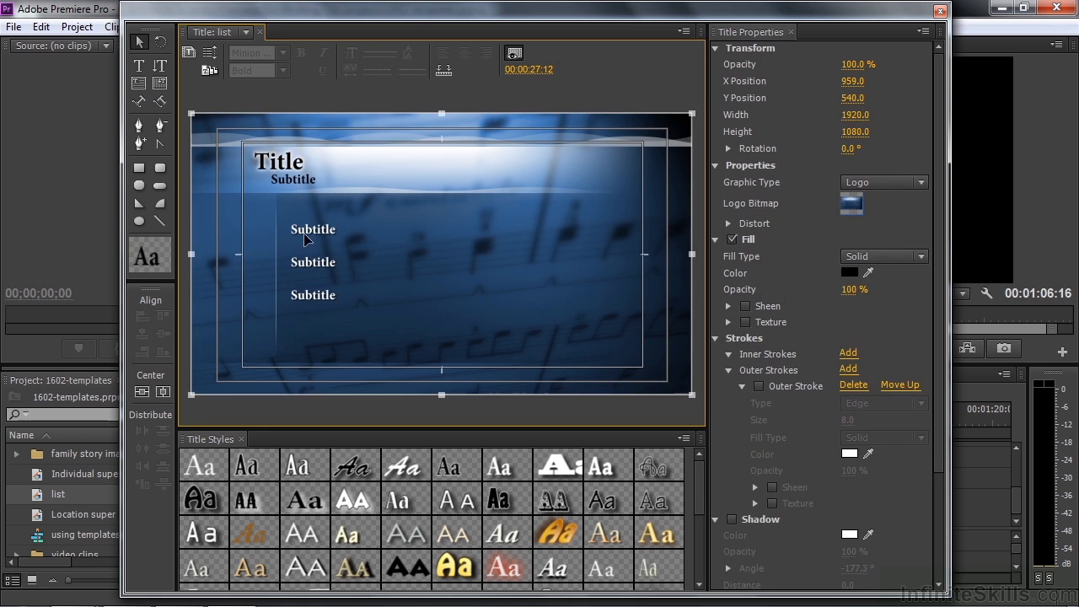
click(306, 239)
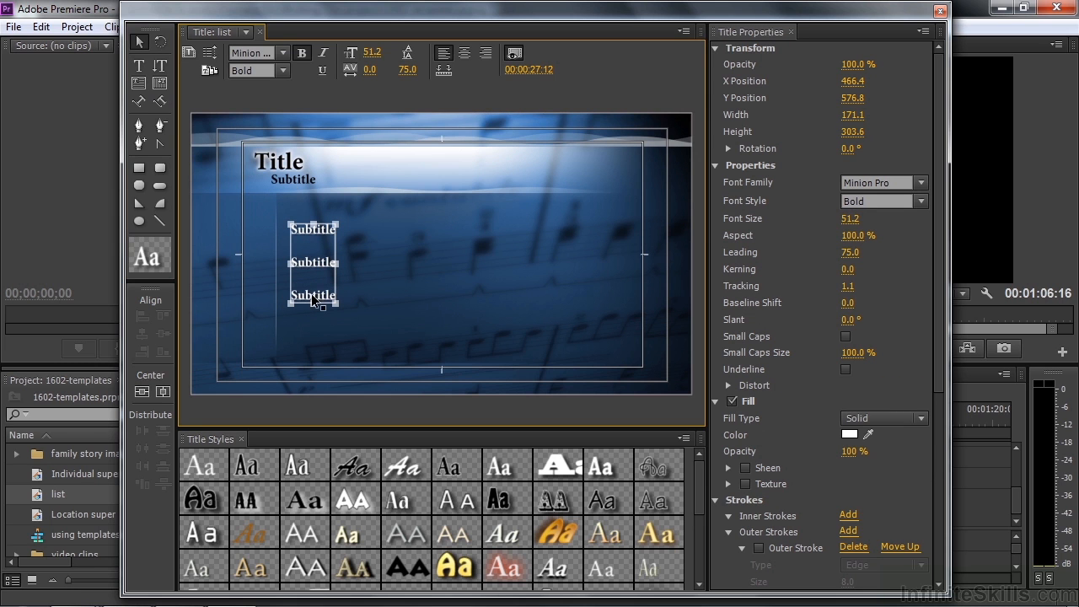
Undo an accidental move of the sheet-music background image
click(490, 278)
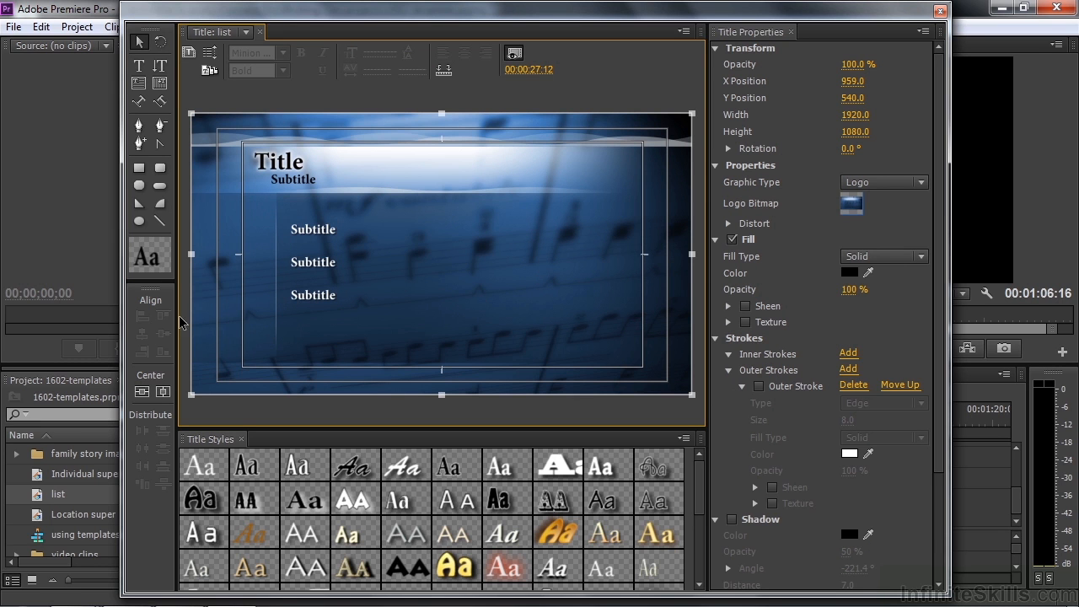
mouse_move(489, 289)
mouse_down()
mouse_move(478, 298)
mouse_move(488, 327)
mouse_move(499, 325)
mouse_move(498, 294)
mouse_move(499, 306)
mouse_up()
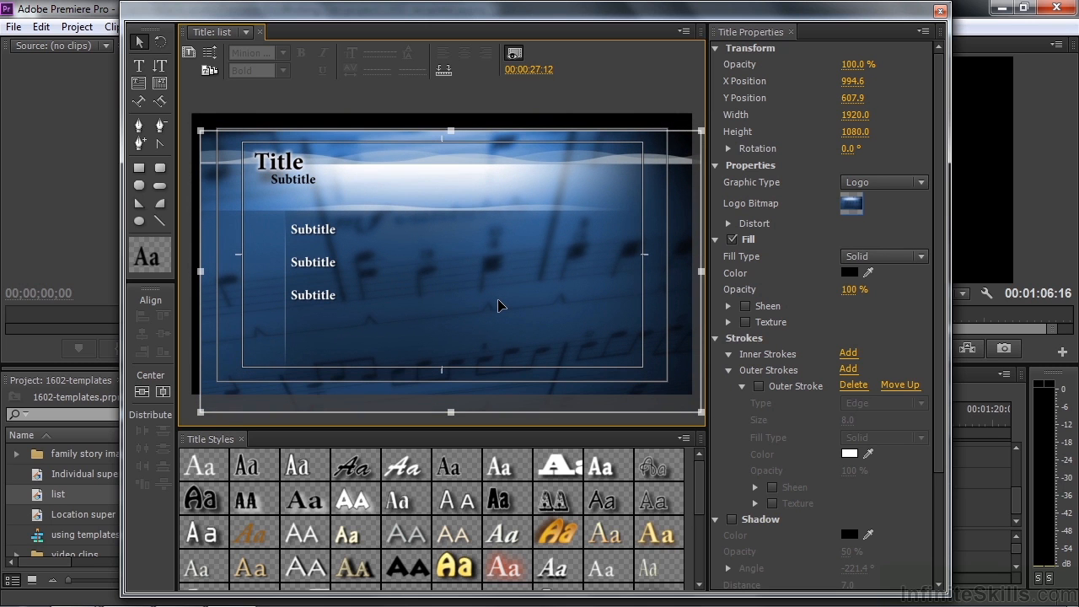
key(ctrl+z)
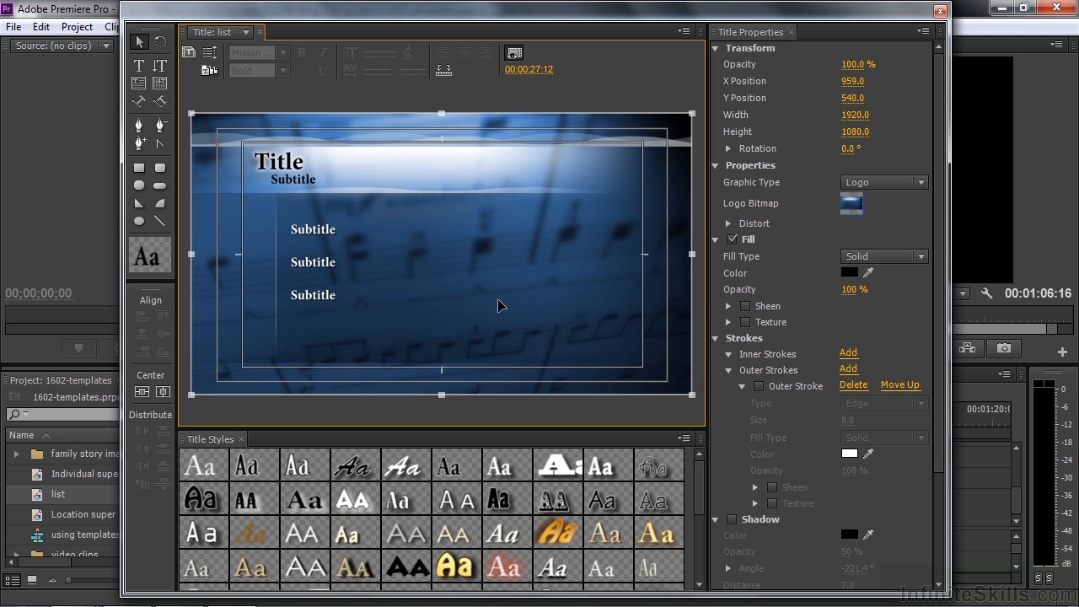
click(140, 67)
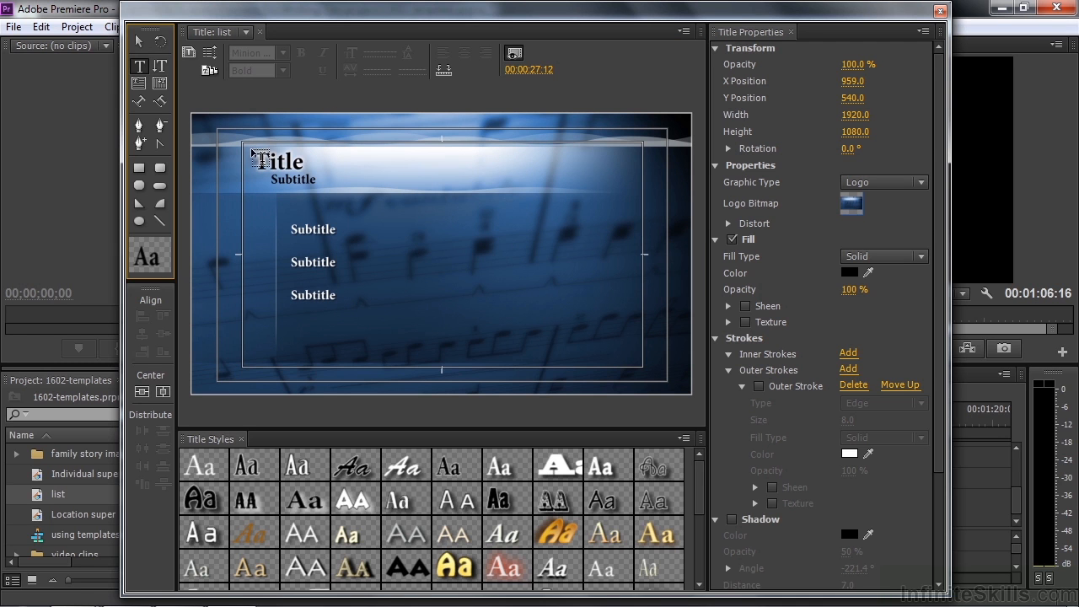
Replace the heading text 'Title' with 'Music concert'
click(139, 41)
click(277, 171)
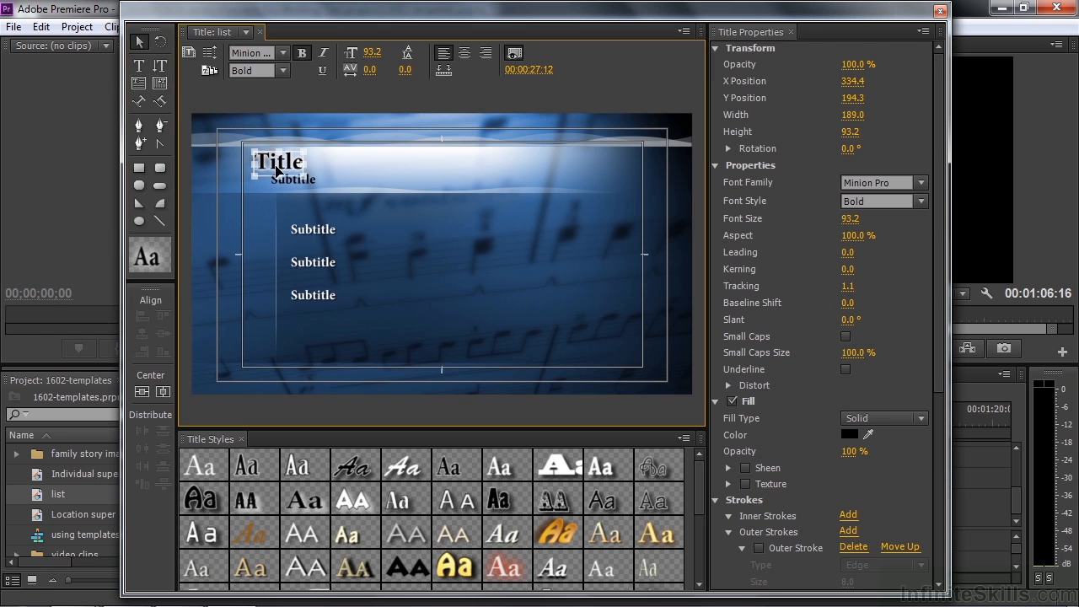
double_click(270, 157)
drag(254, 161, 298, 162)
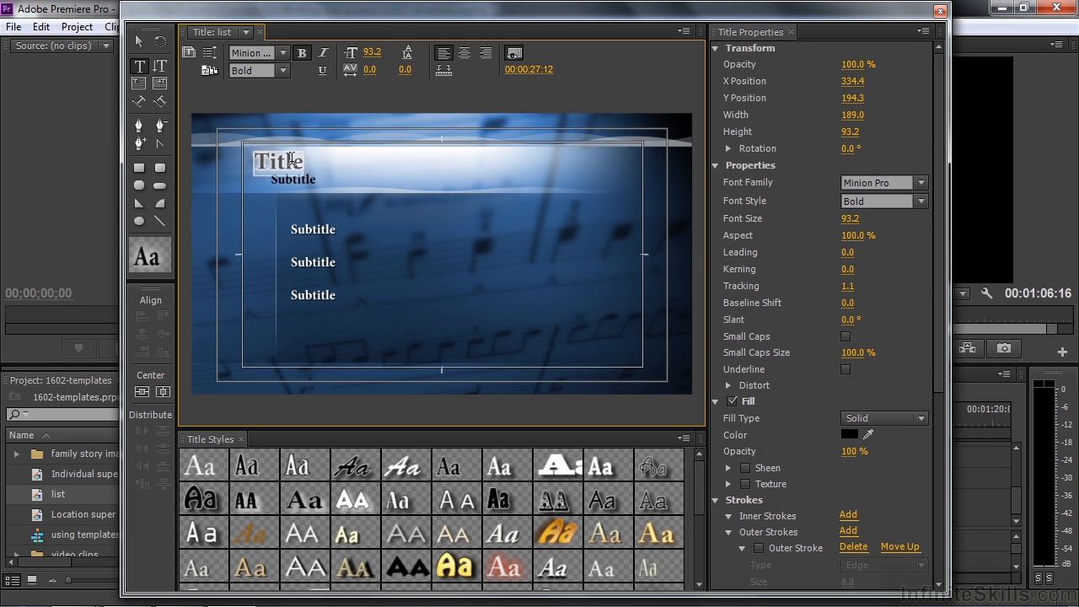
text(M)
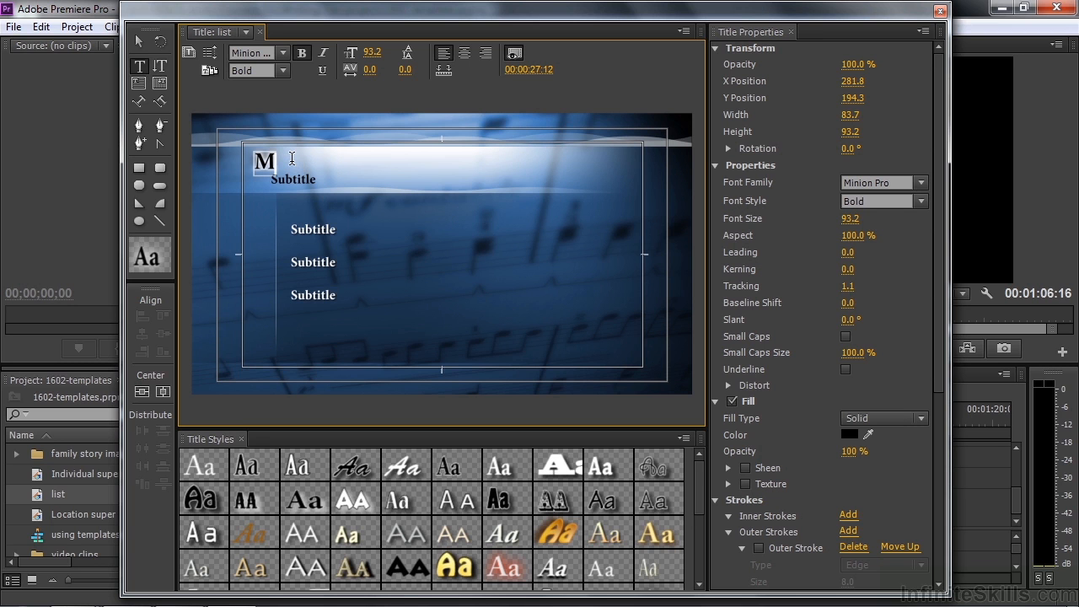
text(usic concert)
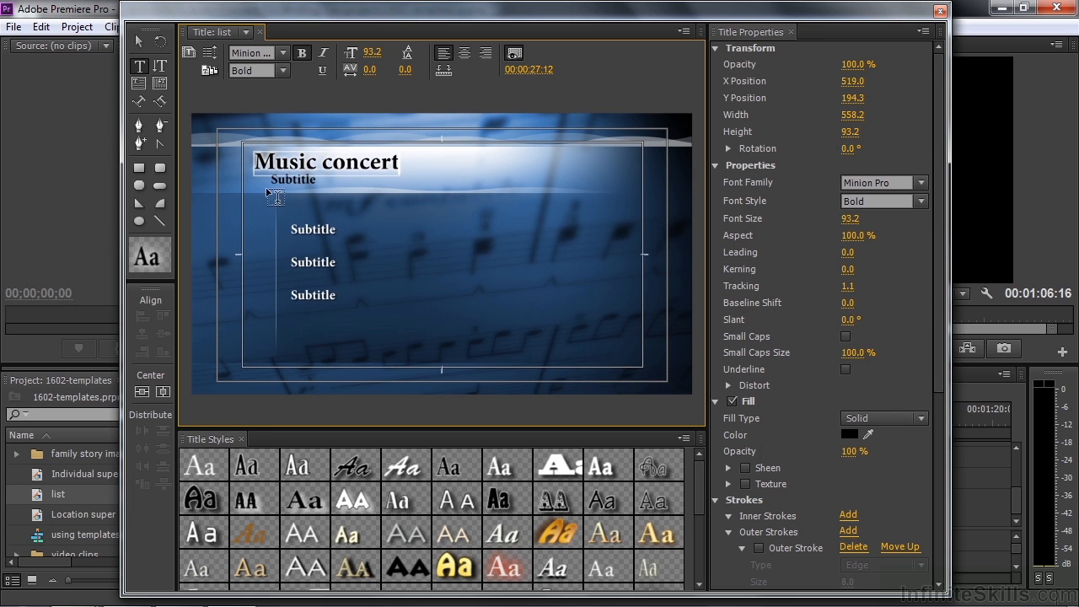
Change the Subtitle line beneath the heading to 'Spring concert'
click(140, 42)
click(293, 180)
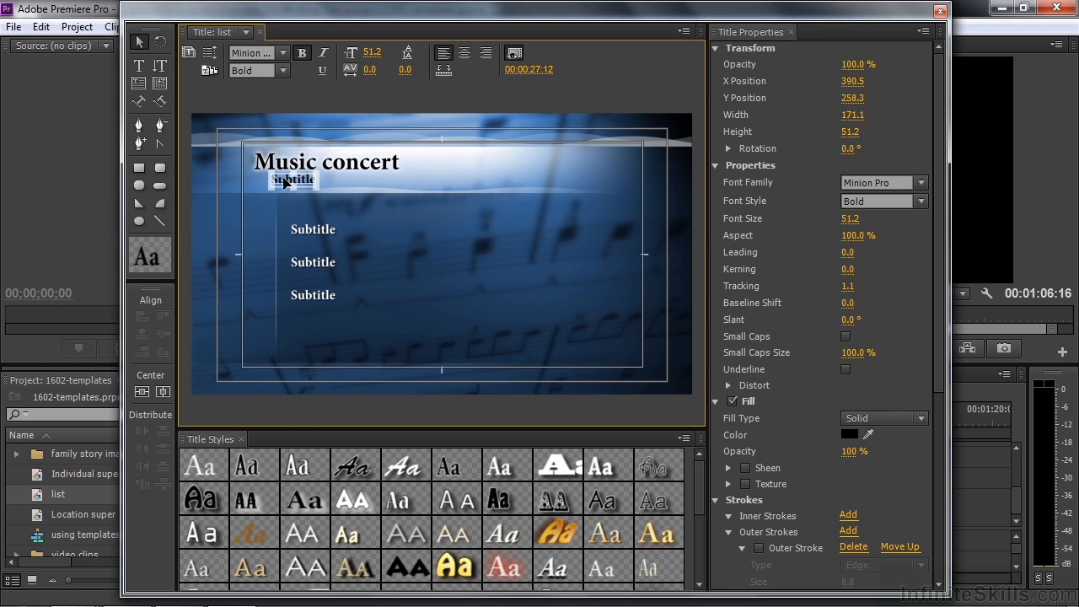
click(279, 181)
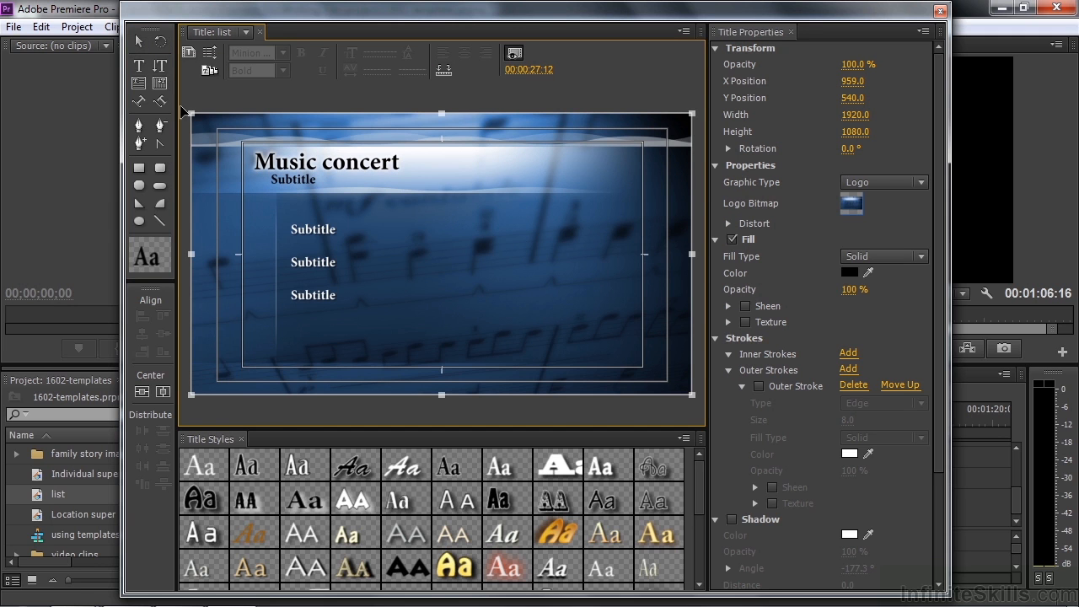
click(139, 41)
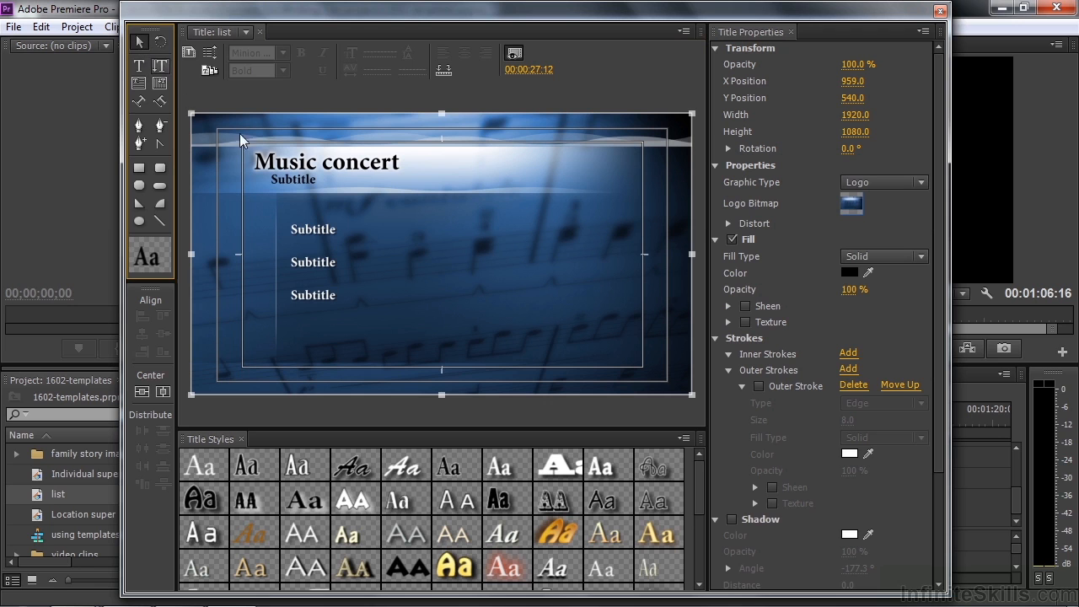
double_click(295, 178)
drag(274, 179, 310, 181)
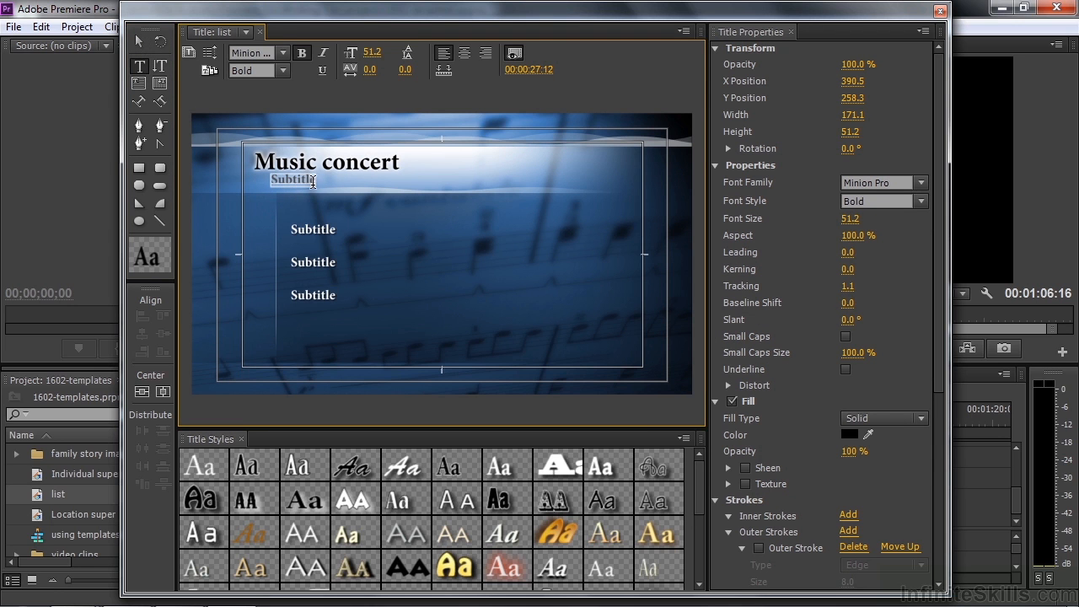
text(Spring conce)
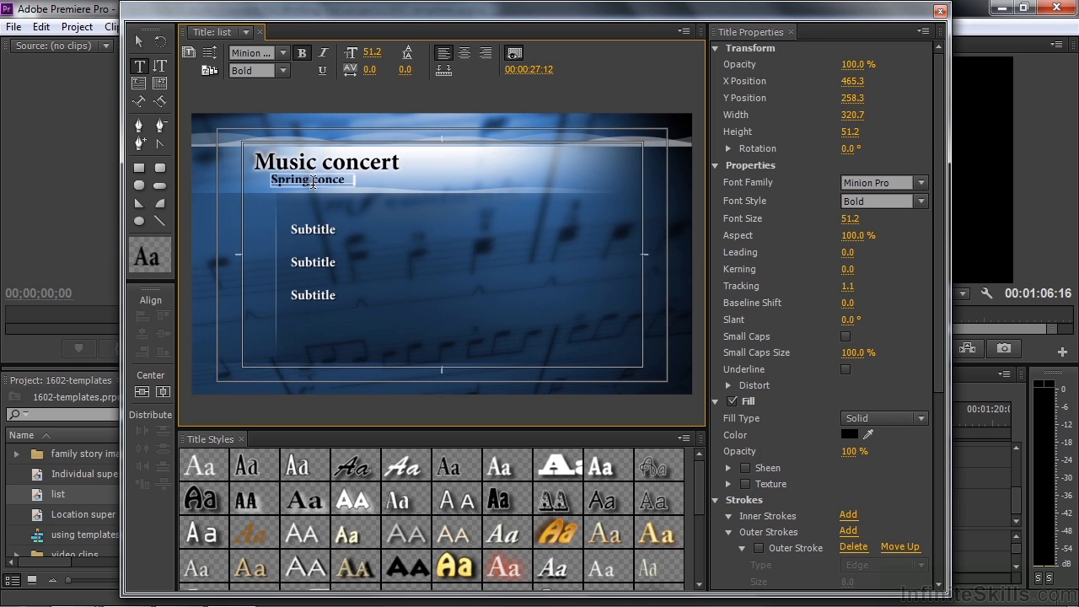
text(rt)
click(301, 230)
Replace the first line of the three-line Subtitle block with 'Selection #1'
key(Escape)
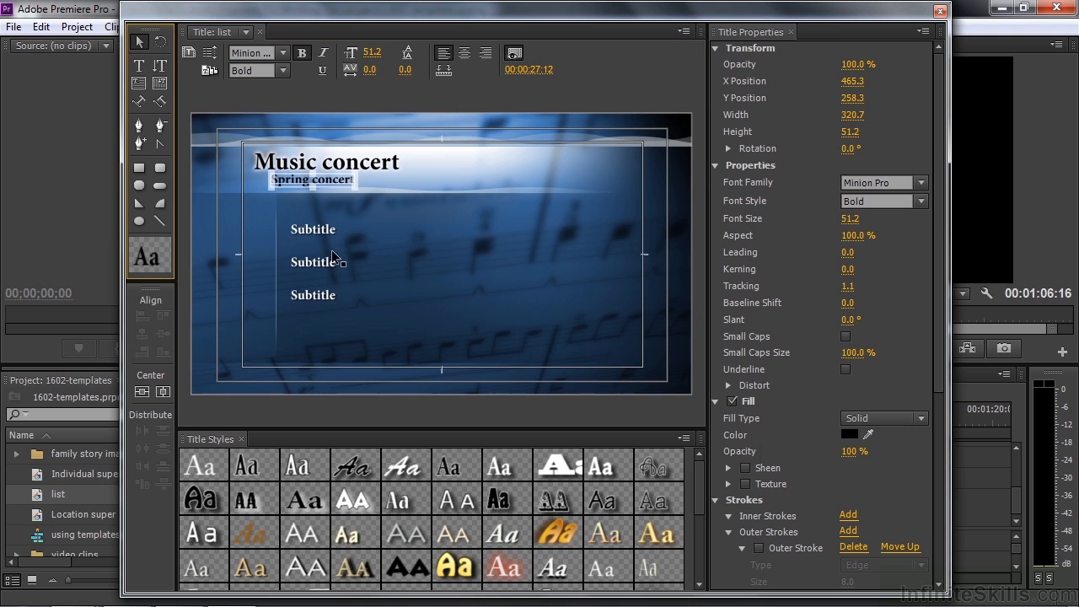
click(311, 237)
double_click(300, 231)
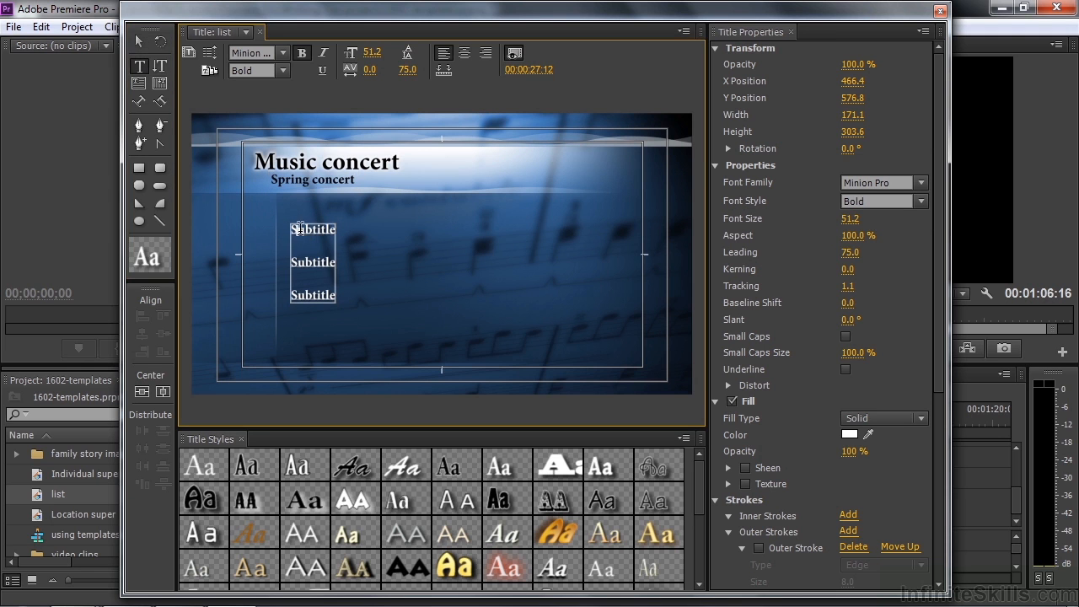
drag(295, 231, 330, 237)
text(Selection )
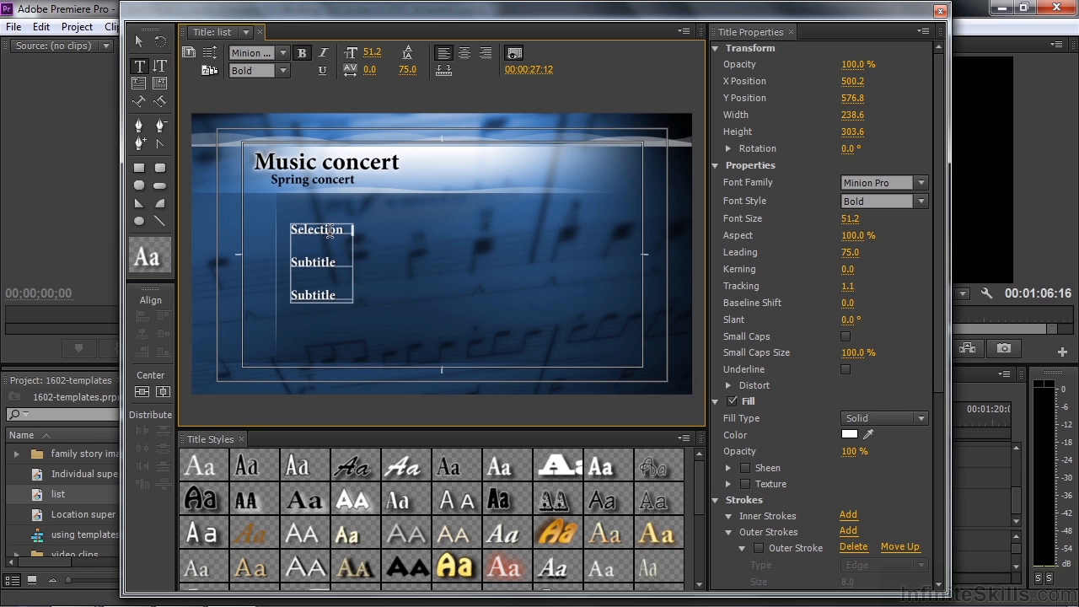
text(# 1)
Add lines Selection #2, #3 and #4, deleting the leftover Subtitle lines
key(Return)
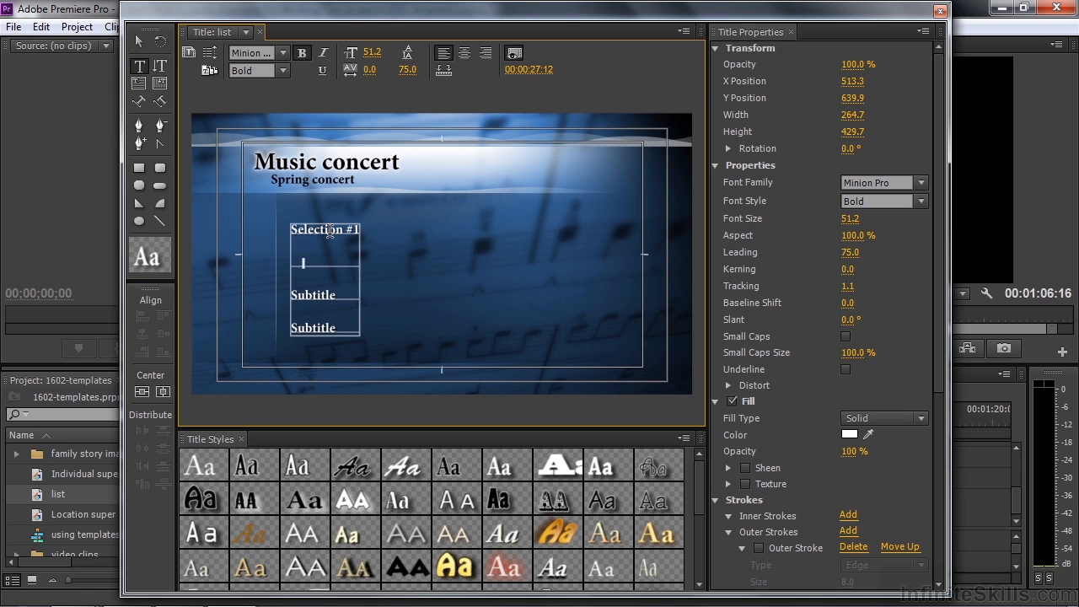
text(Selection #2)
key(Return)
text(Selection)
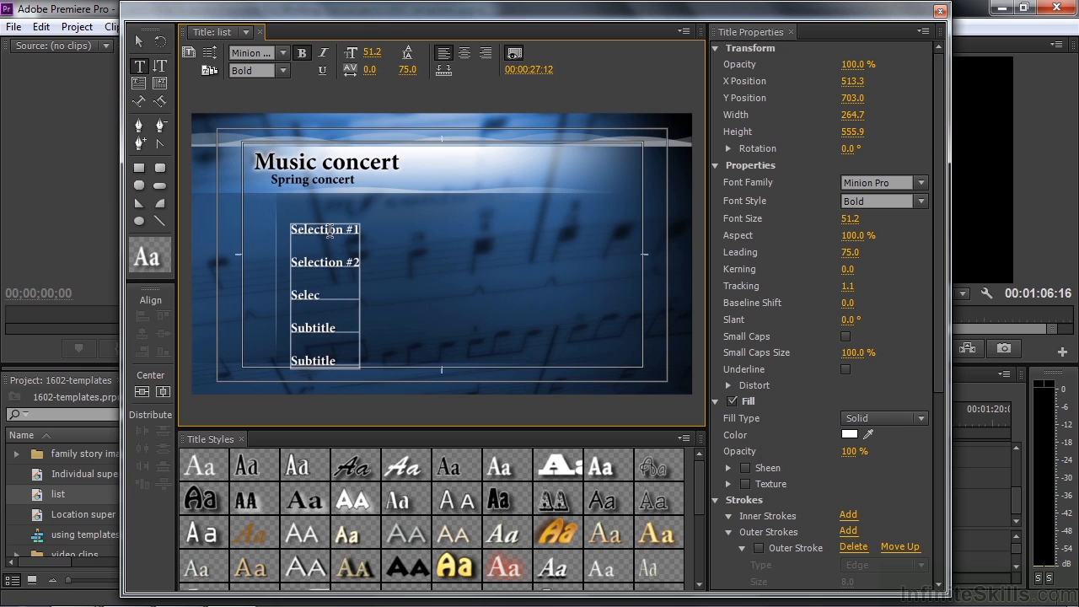
text( #3)
key(Return)
text(Selection #4)
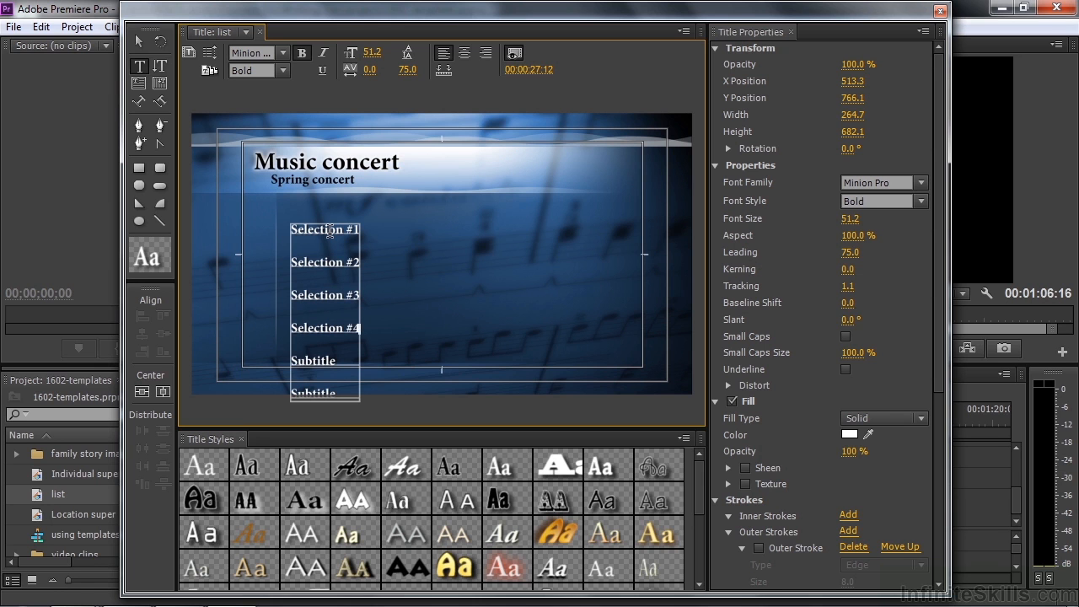
key(Delete)
key(Delete)
key(Delete)
key(Delete)
key(Delete)
key(Delete)
key(Delete)
key(Delete)
key(Delete)
key(Delete)
key(Delete)
key(Delete)
key(Delete)
key(Delete)
key(Delete)
key(Delete)
key(Delete)
key(Delete)
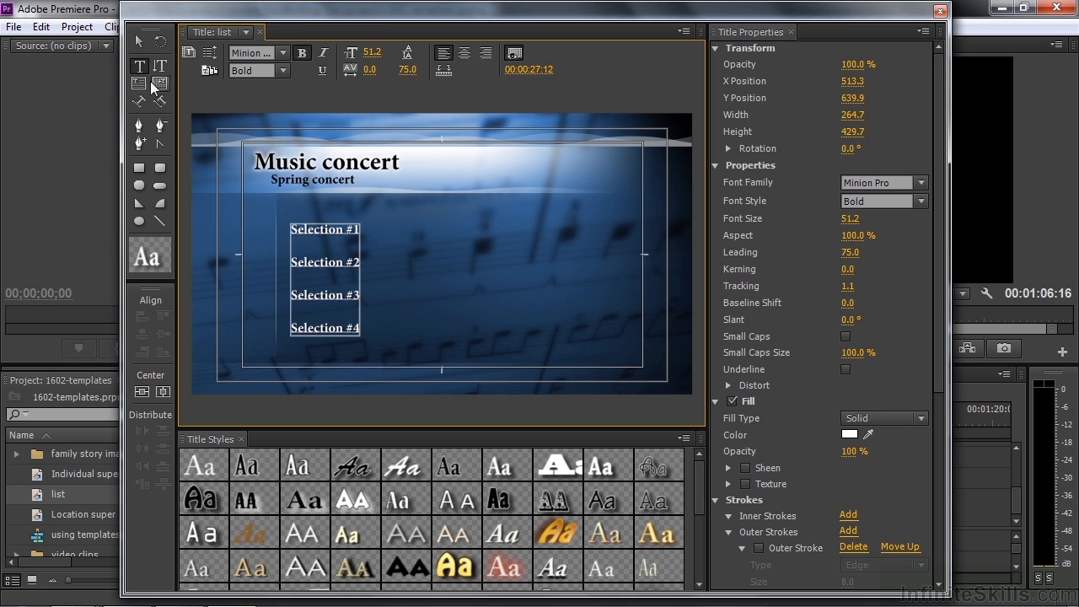
click(138, 42)
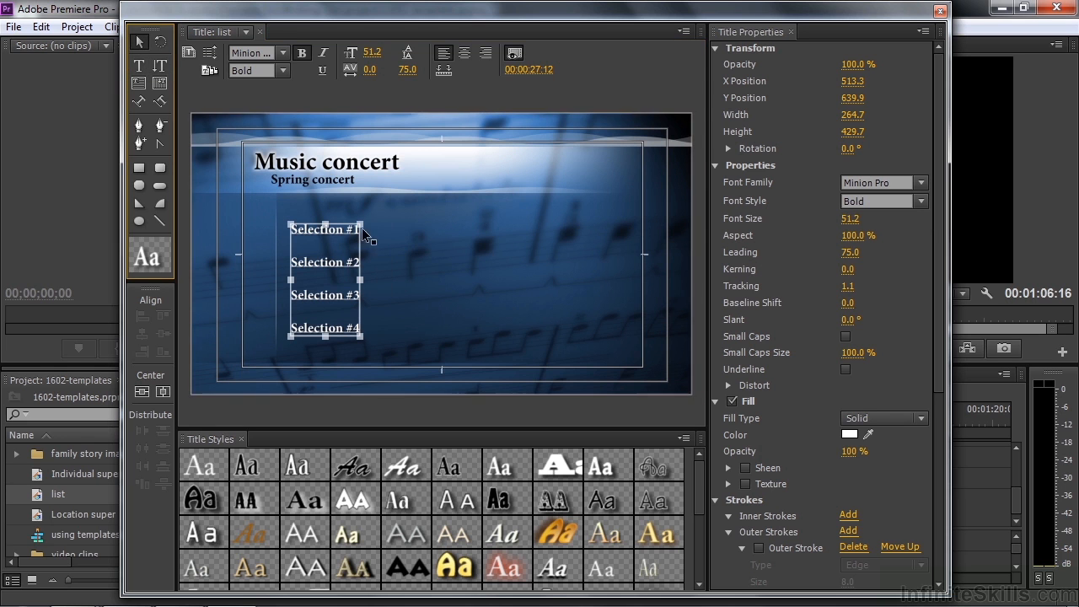
Enlarge the Selection list and Music concert heading, shift Spring concert right, and close the Titler
drag(360, 225, 399, 203)
click(348, 165)
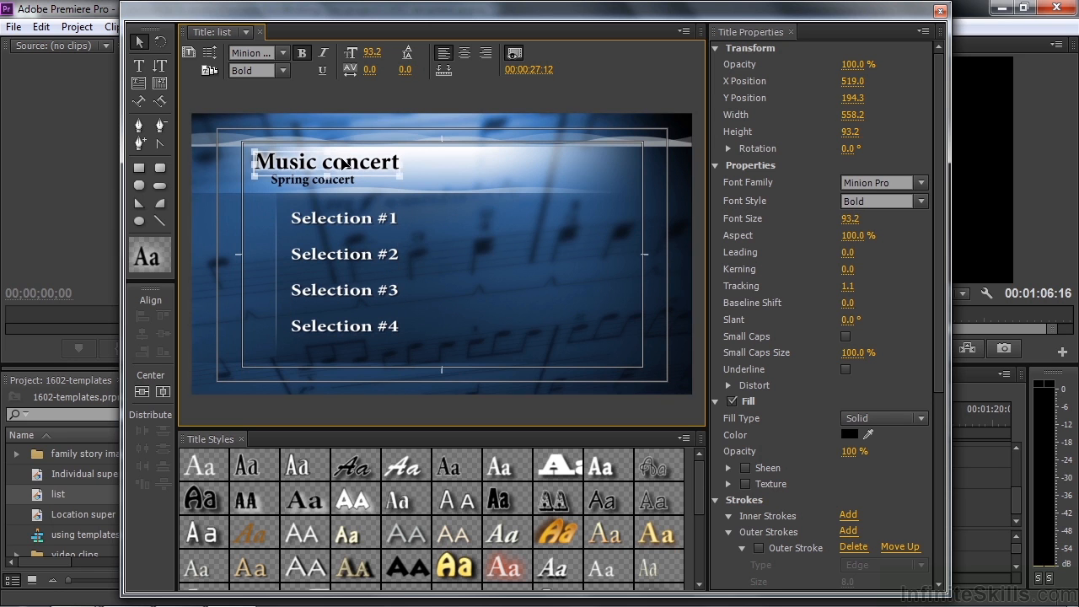
drag(404, 153, 408, 145)
click(309, 184)
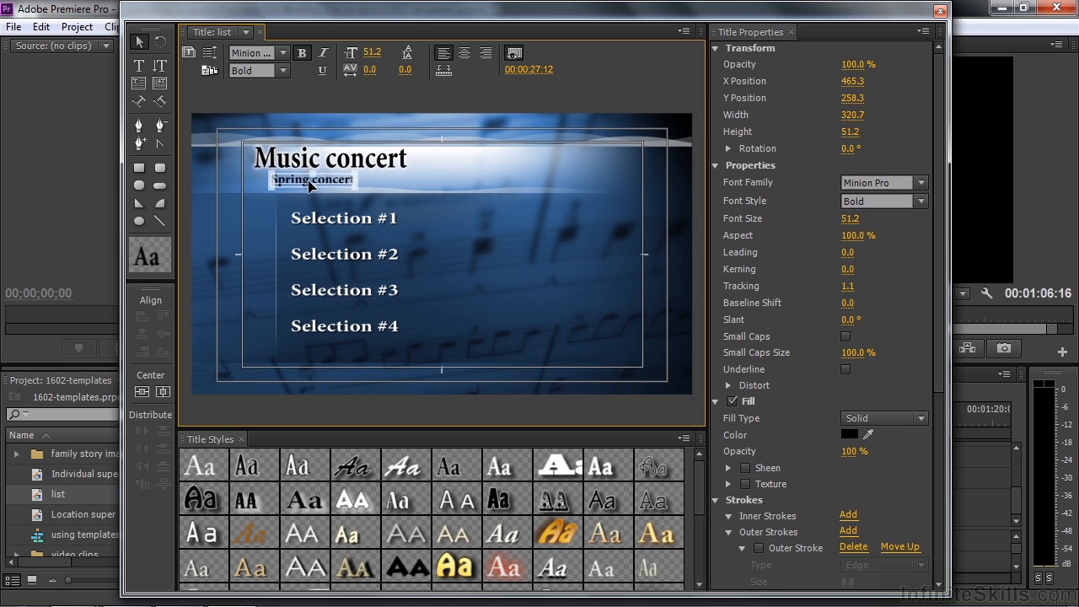
drag(309, 184, 328, 187)
click(287, 162)
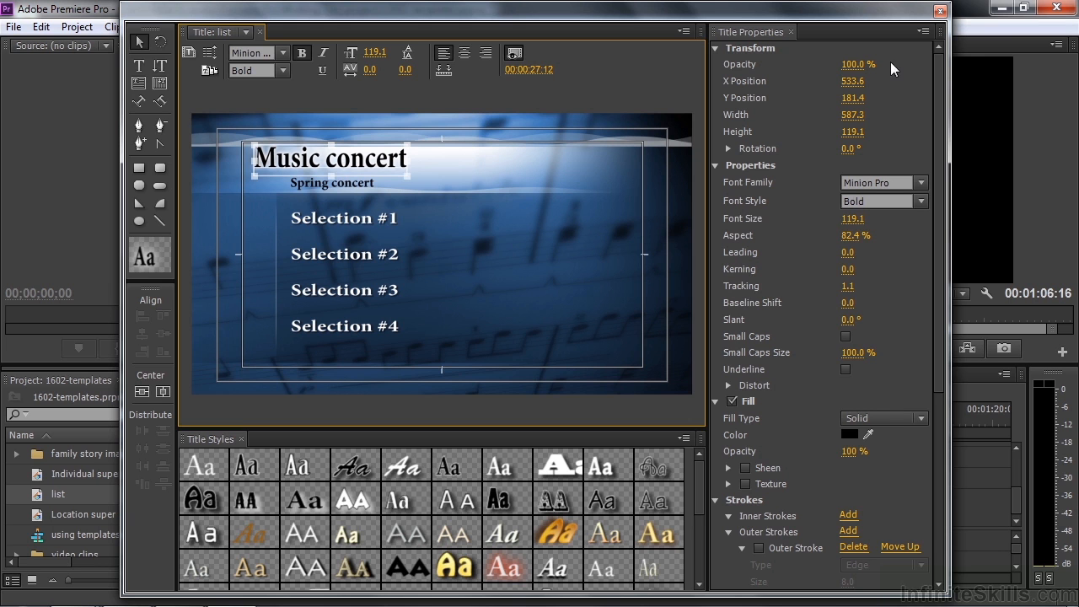
click(941, 11)
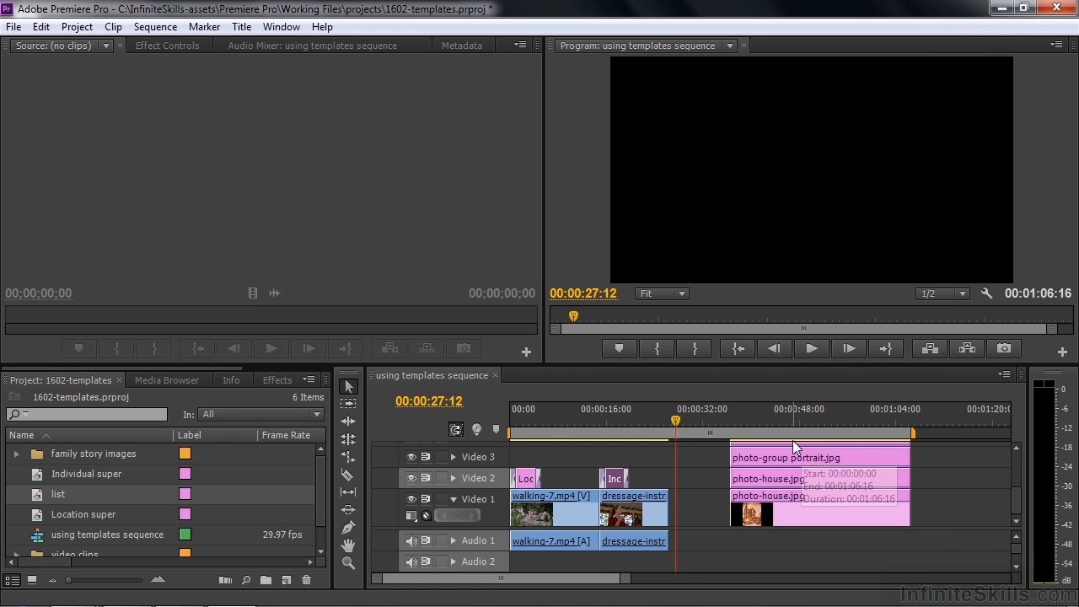
Place the list title on Video 1 up to photo-house.jpg and apply the Crop effect to it
drag(34, 494, 730, 506)
click(706, 499)
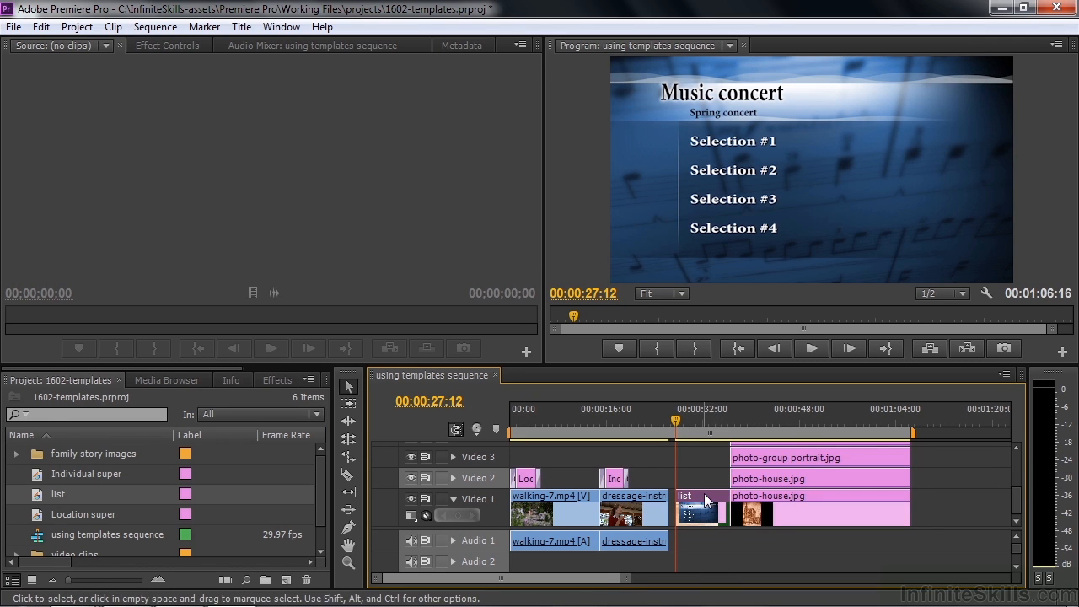
drag(684, 422, 689, 446)
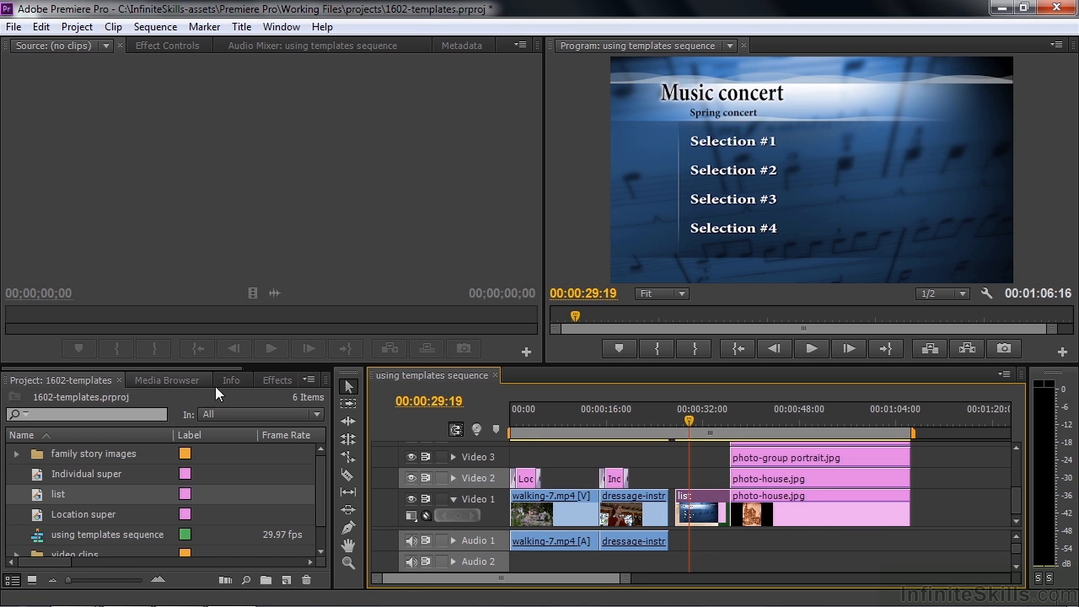
click(274, 378)
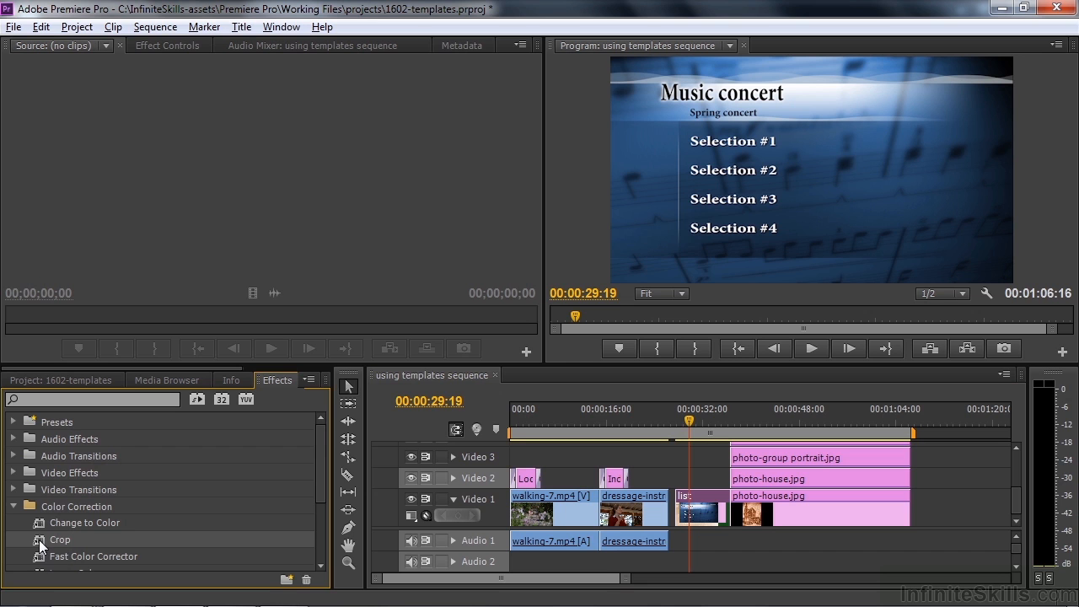
drag(39, 539, 708, 499)
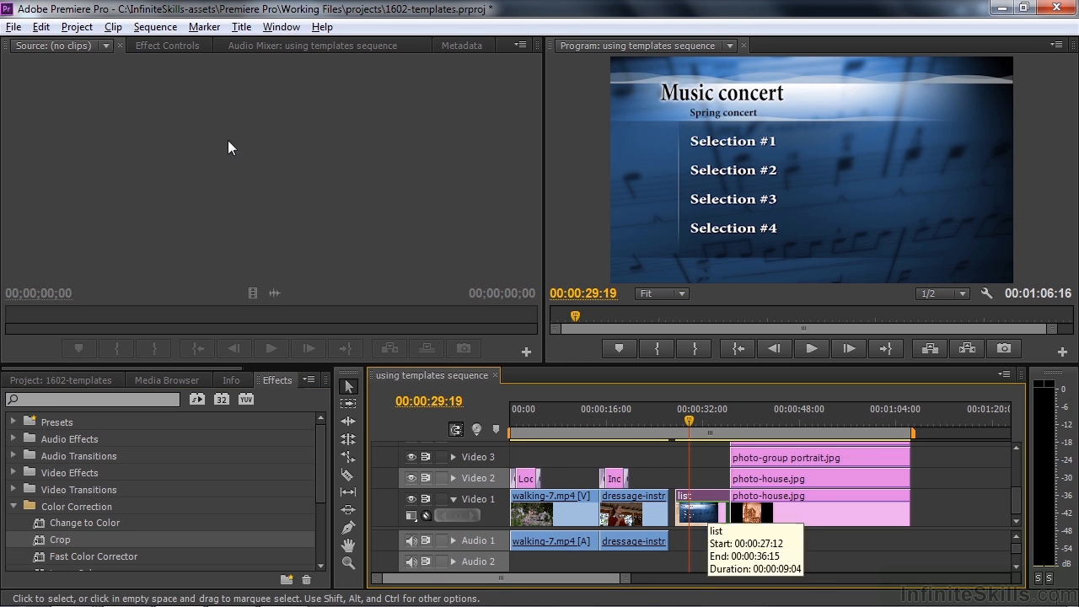
Crop the list clip 65.8% from the bottom so only the heading shows, then reopen the title
click(168, 46)
click(59, 167)
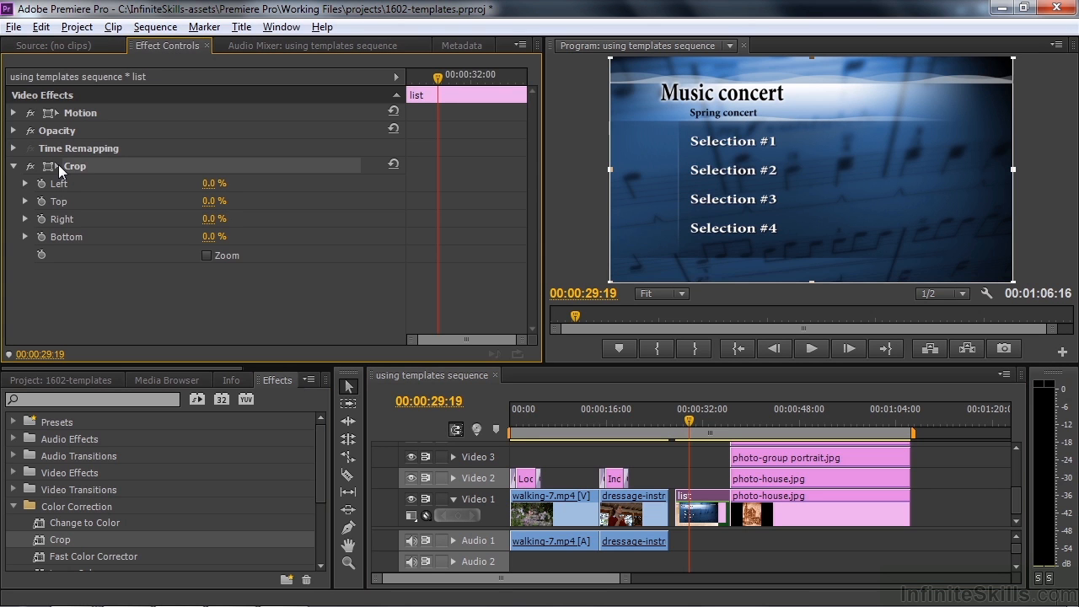
drag(808, 282, 795, 134)
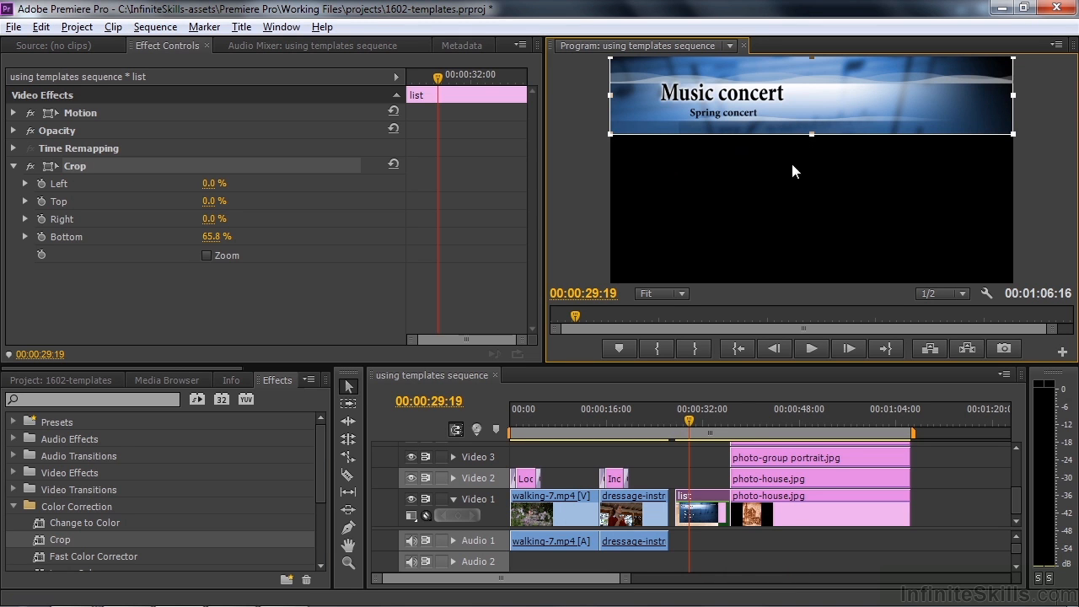
double_click(702, 502)
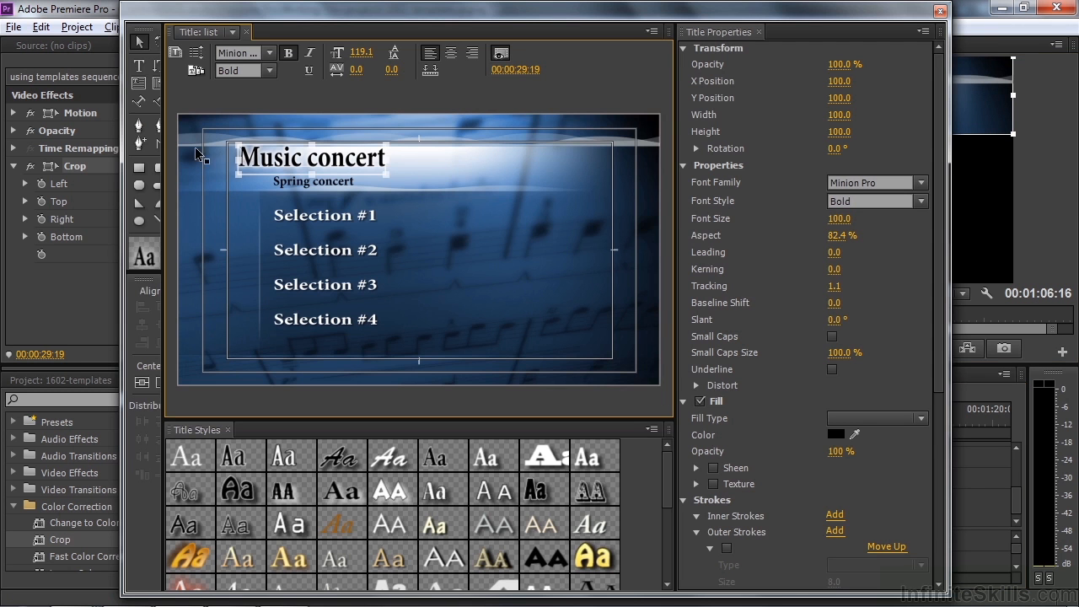
Create a 'list blank' title based on list, delete its Selection lines, and close the Titler
click(176, 53)
text(list blank)
key(Return)
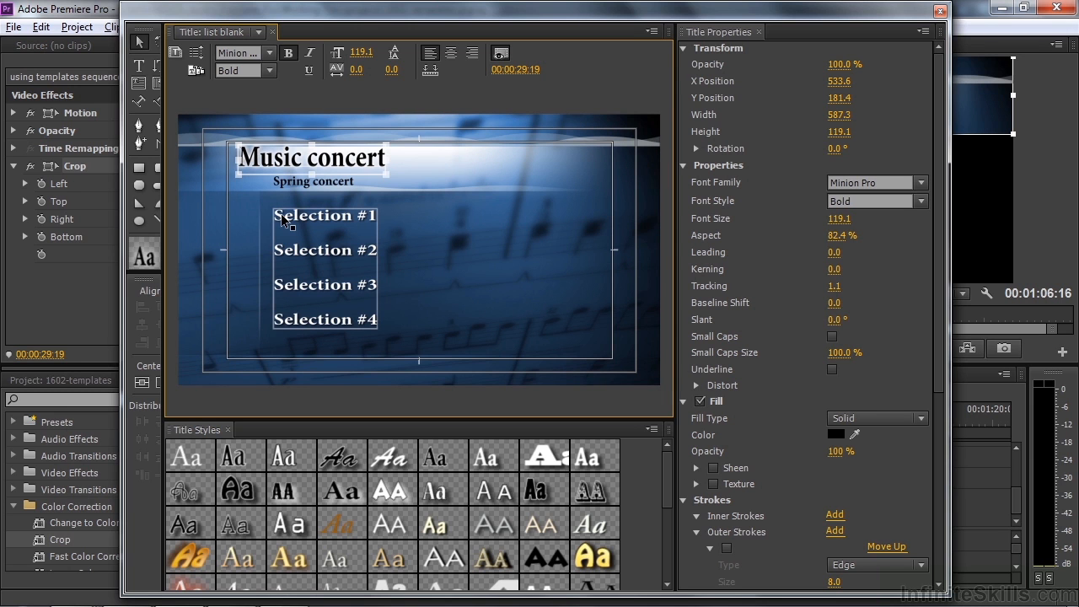
key(Delete)
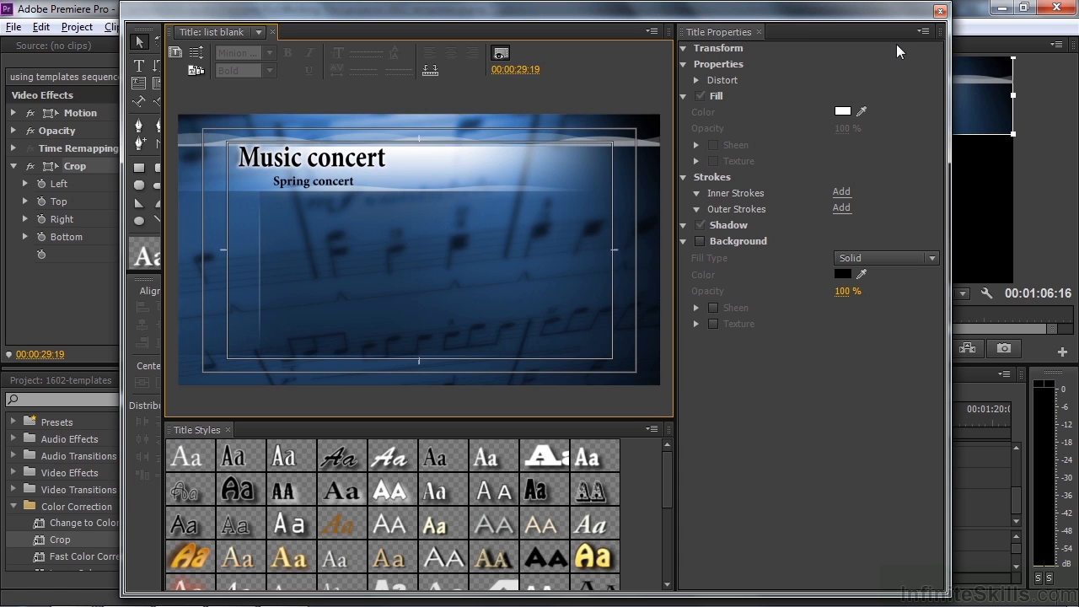
click(941, 13)
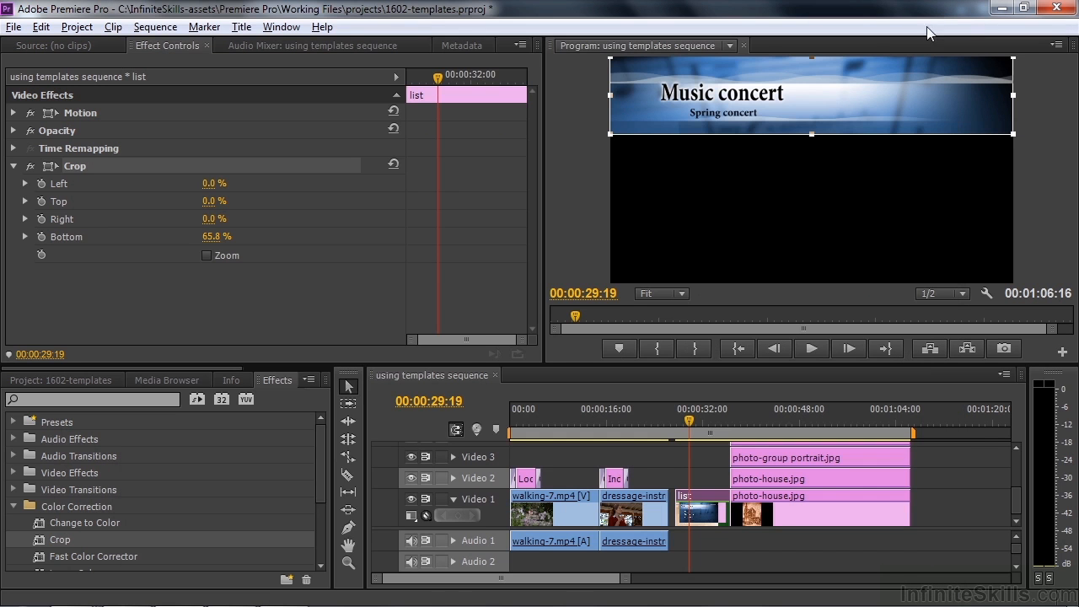
click(77, 380)
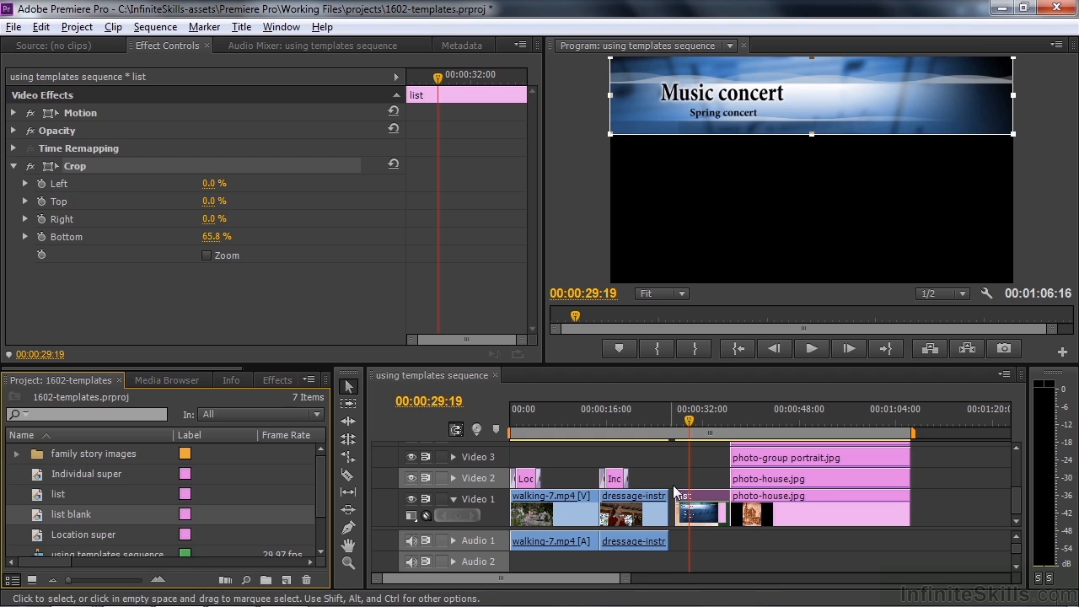
Move the list clip up to Video 2, put list blank beneath it on Video 1, and select its Crop effect
drag(709, 501, 710, 482)
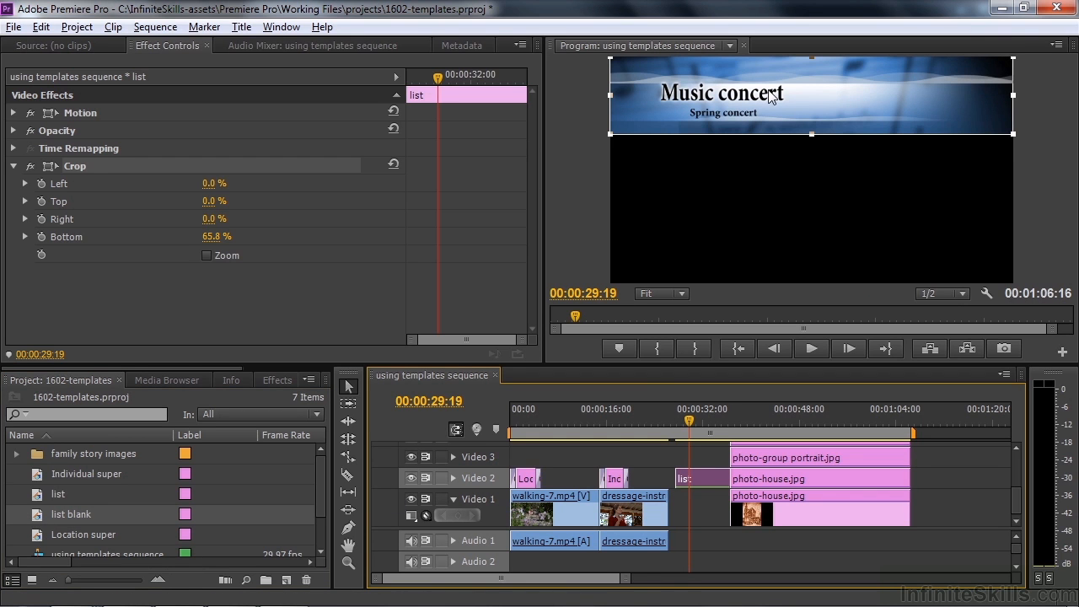
drag(51, 503, 682, 506)
click(697, 479)
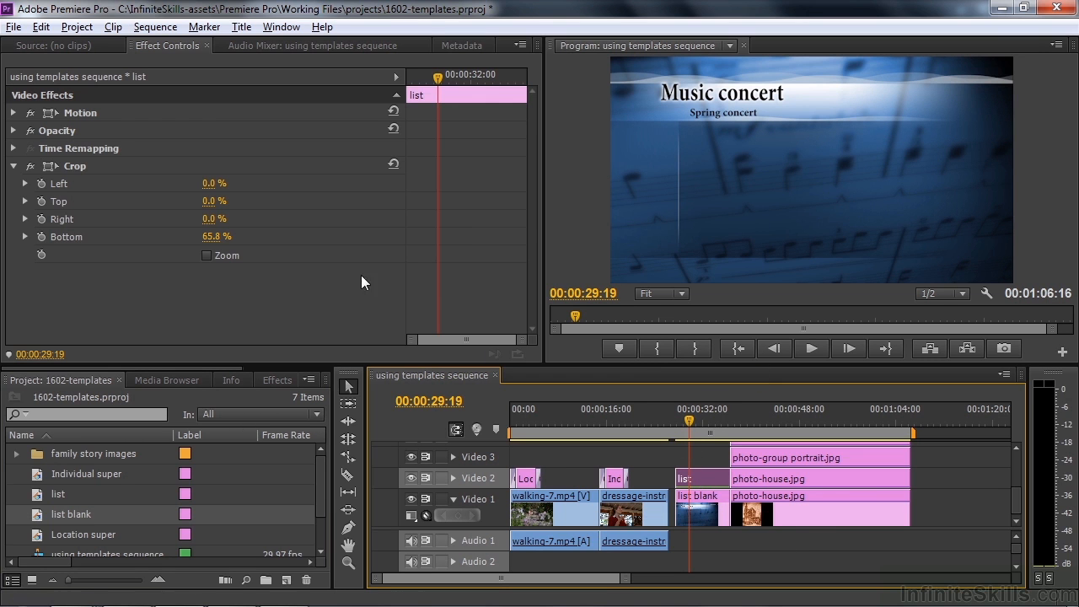
click(53, 161)
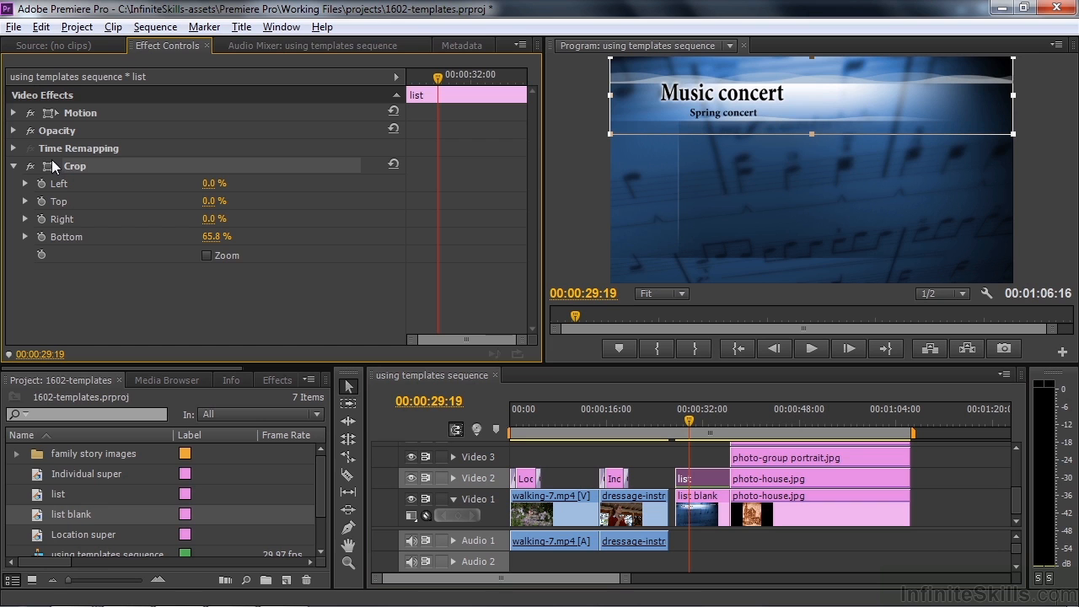
Start keyframing the list clip's Crop Bottom value with Hold interpolation
click(41, 238)
right_click(437, 236)
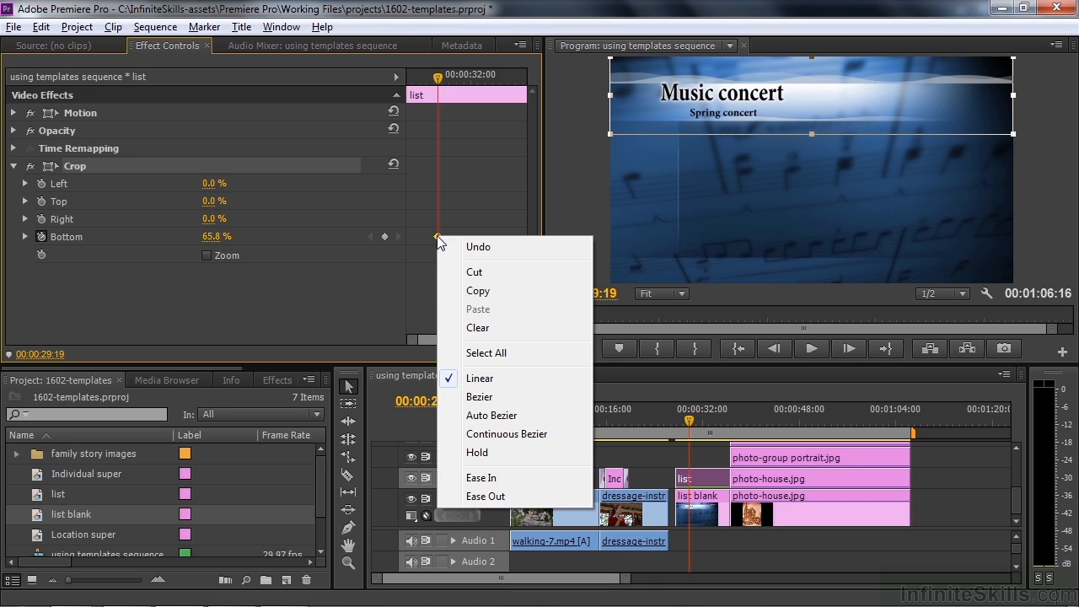
click(484, 452)
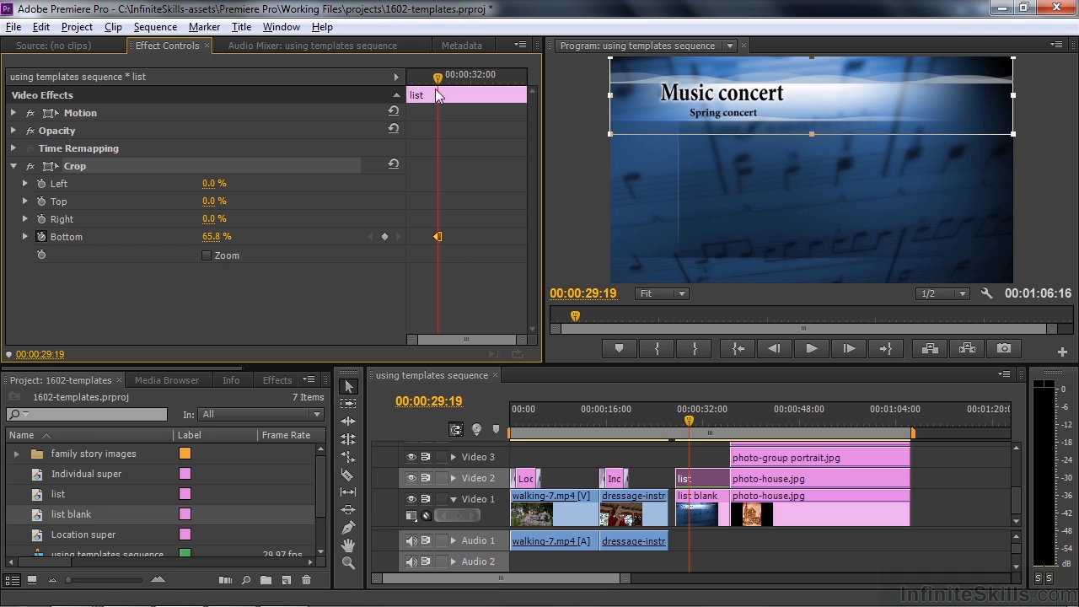
Add hold keyframes lowering the bottom crop to reveal Selection #1 through #4 one at a time
drag(436, 91, 452, 93)
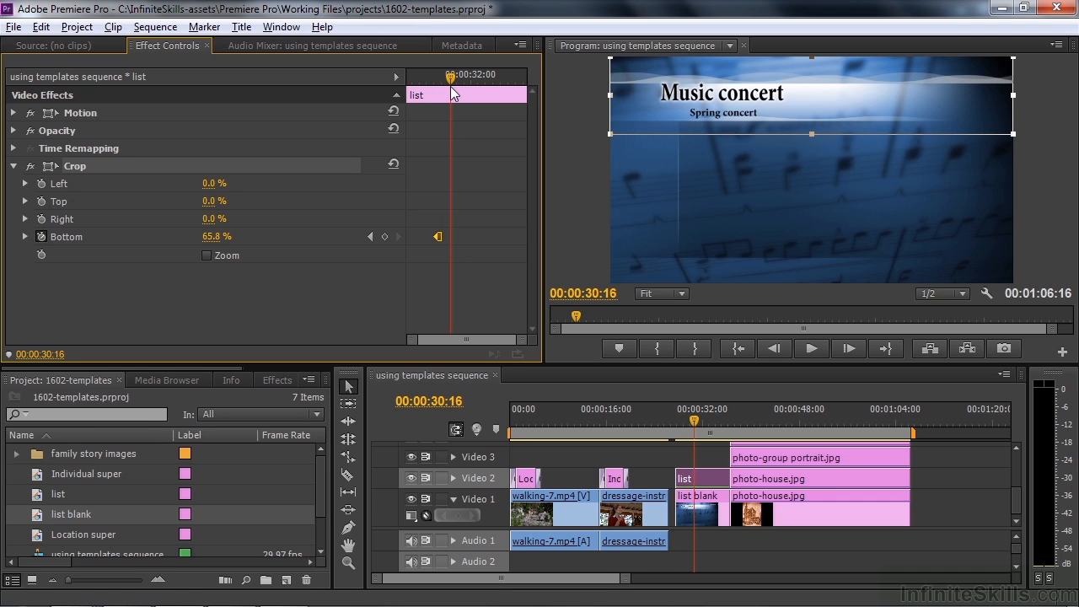
drag(813, 135, 812, 155)
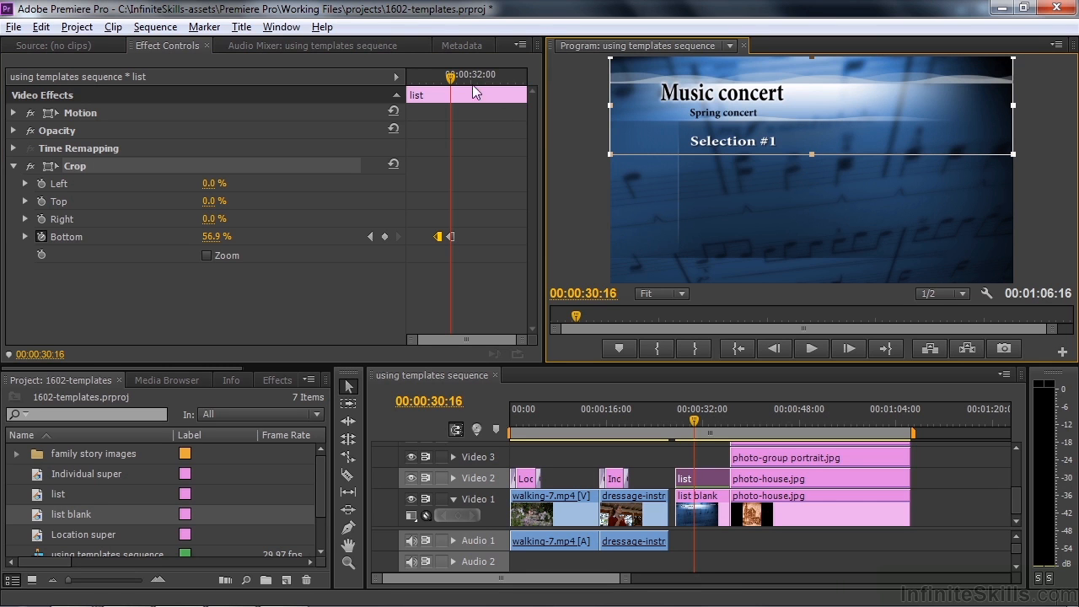
drag(453, 77, 466, 82)
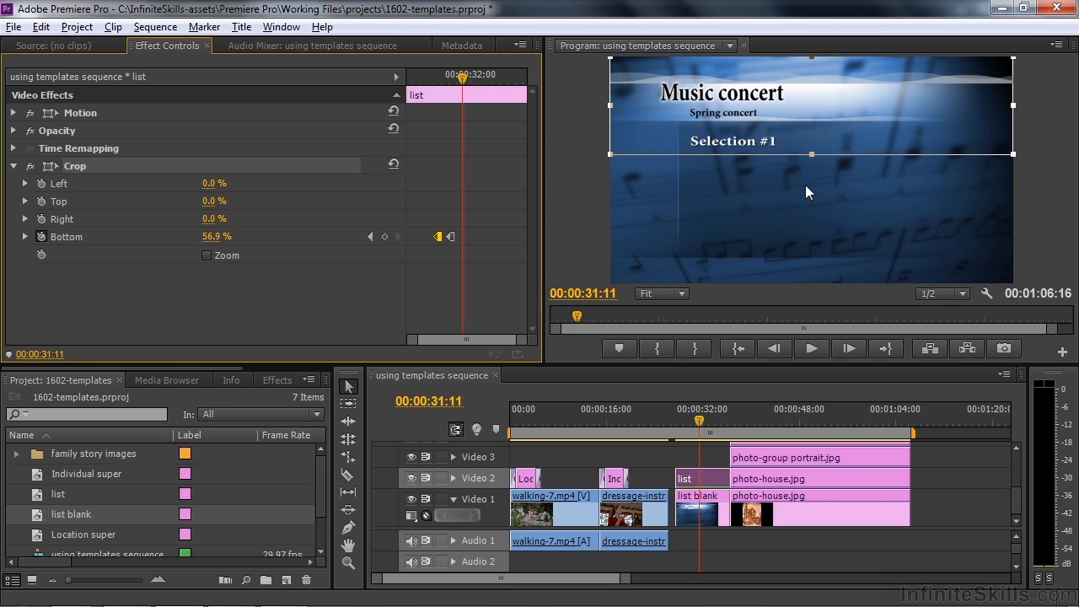
drag(808, 152, 812, 186)
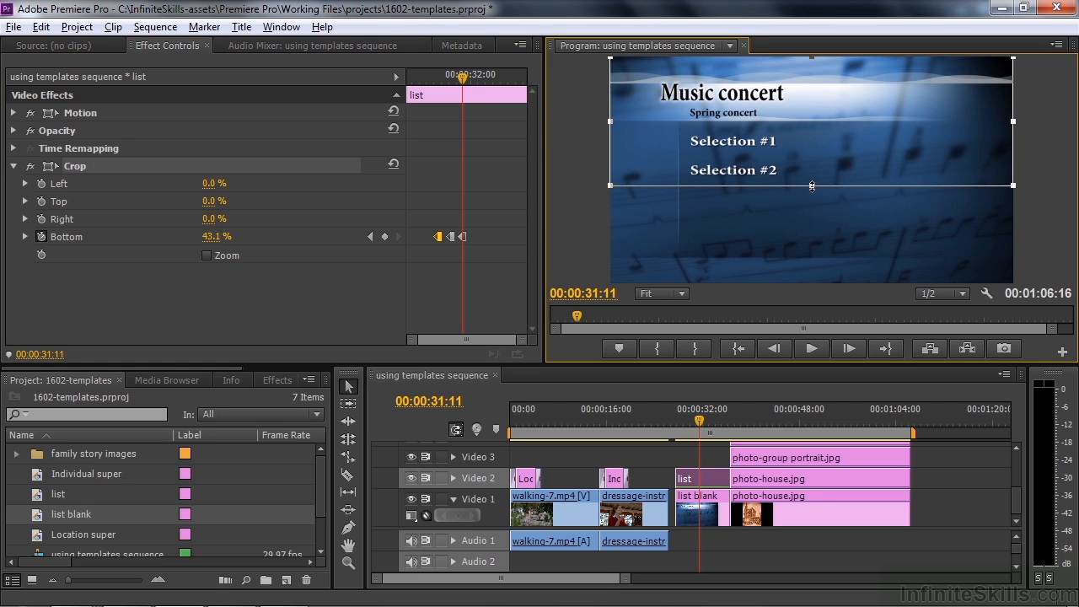
drag(468, 81, 475, 81)
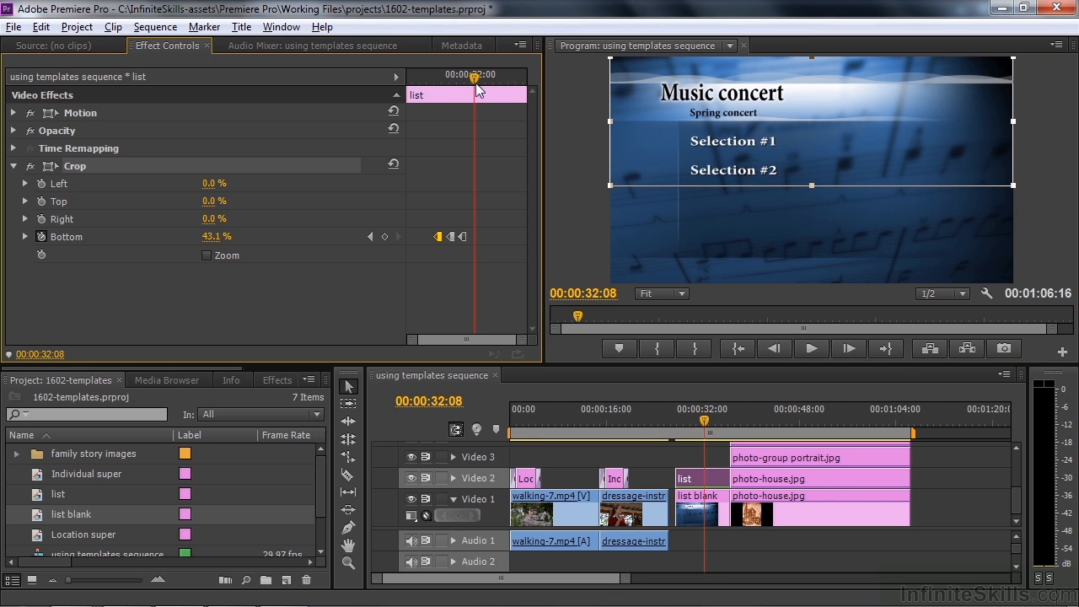
drag(771, 186, 773, 203)
drag(474, 80, 490, 81)
drag(812, 213, 812, 245)
Play back the line-by-line reveal, then park the playhead on the house photo
click(673, 420)
key(space)
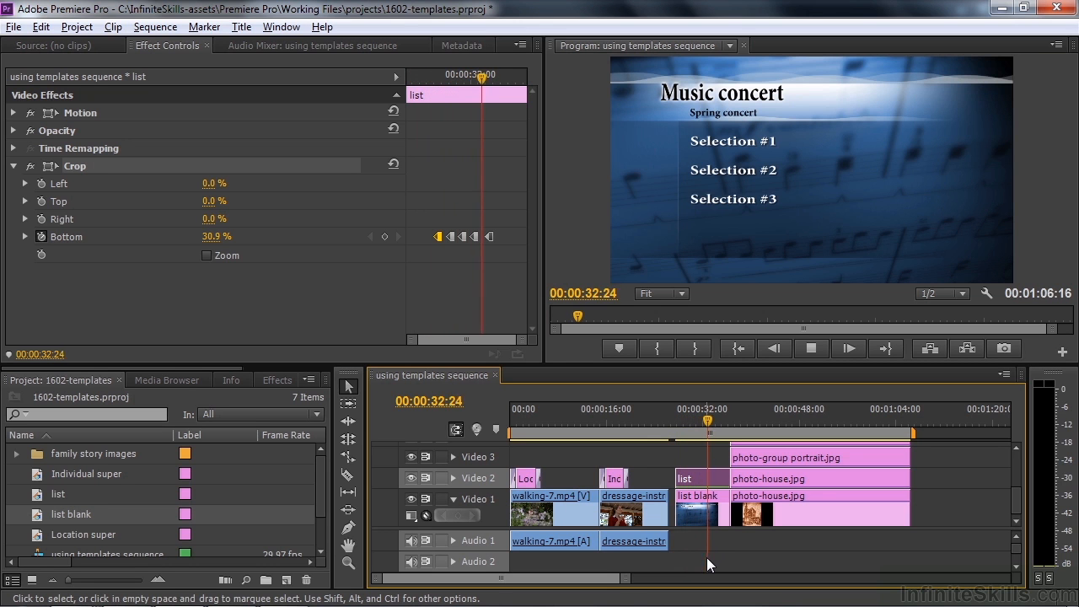
key(space)
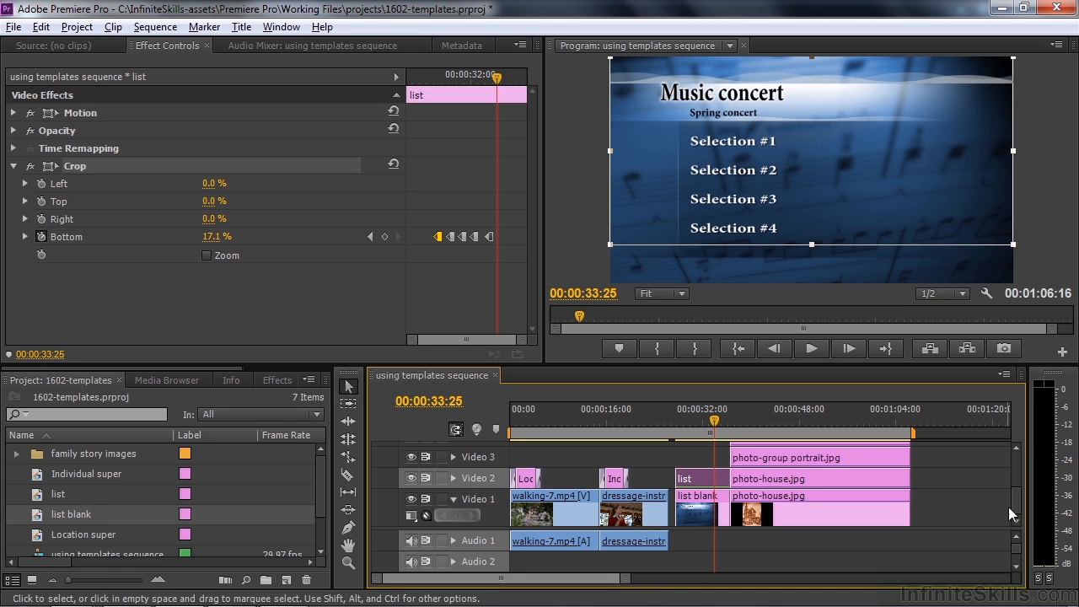
drag(741, 407, 820, 416)
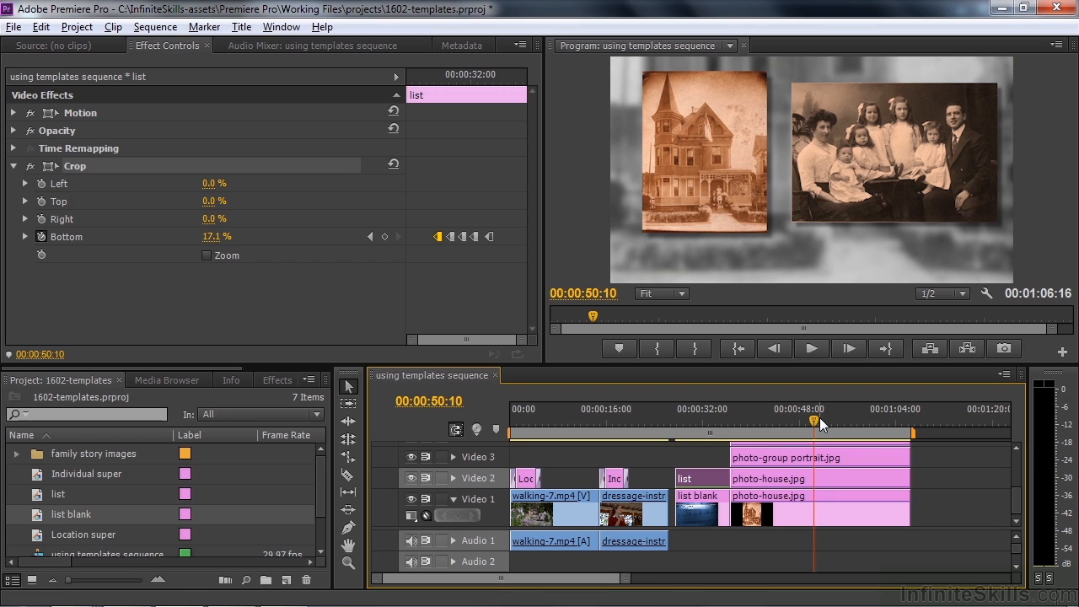
Create a new title named 'family super background'
click(286, 580)
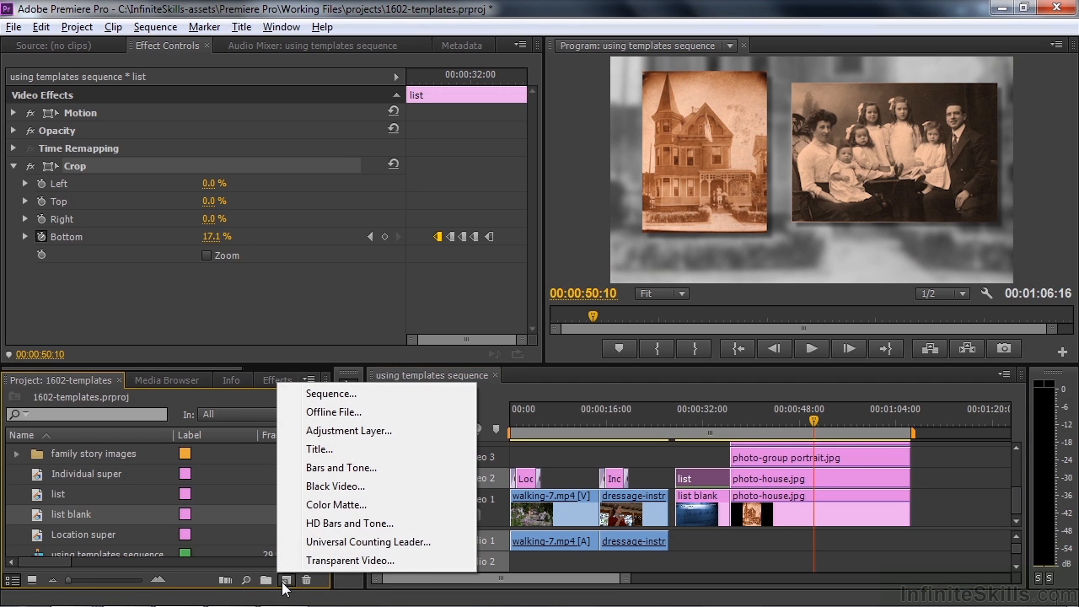
click(318, 449)
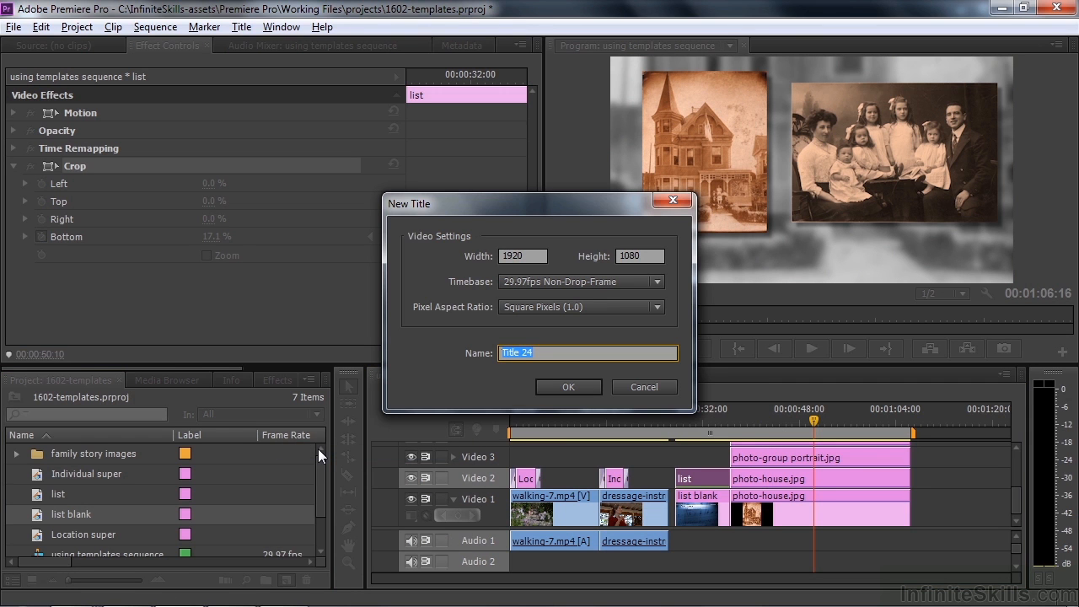
text(family super background)
Apply the Travel > Passport_HD_low3 template to the family super background title
key(Return)
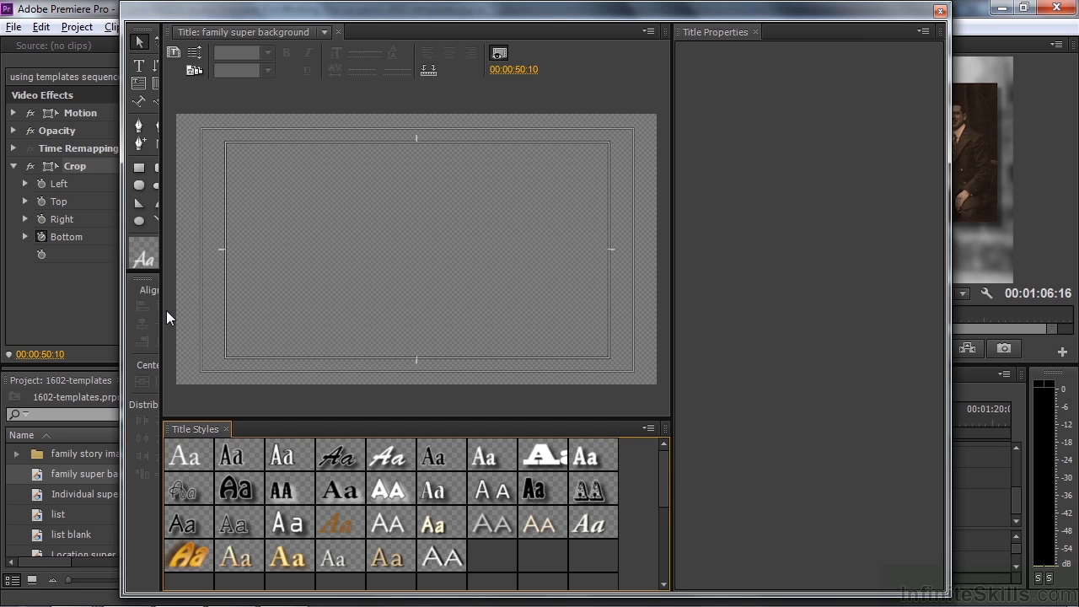
click(193, 71)
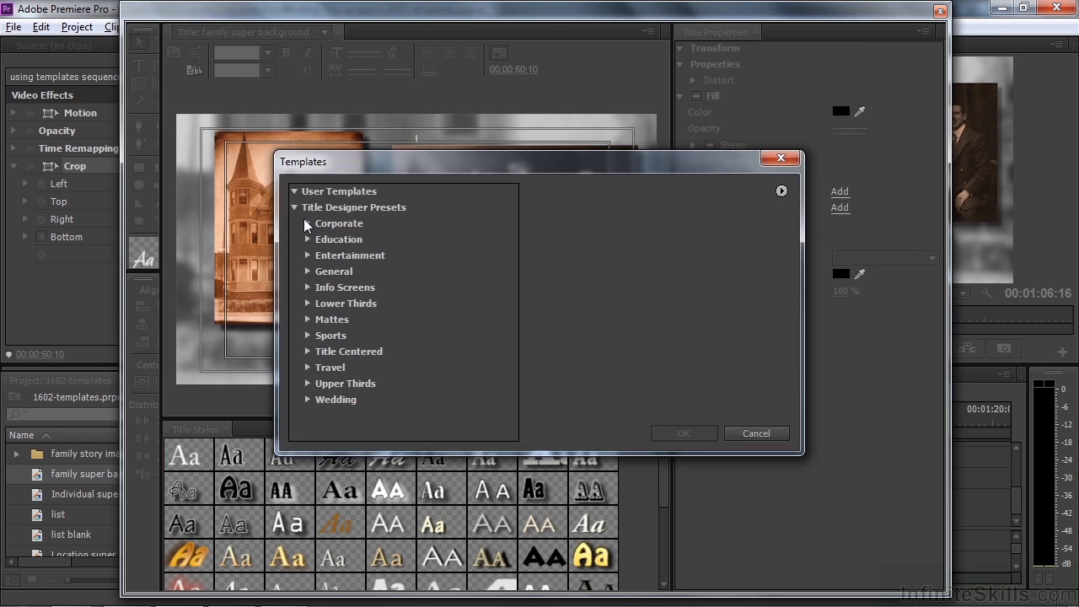
click(306, 366)
drag(514, 318, 506, 409)
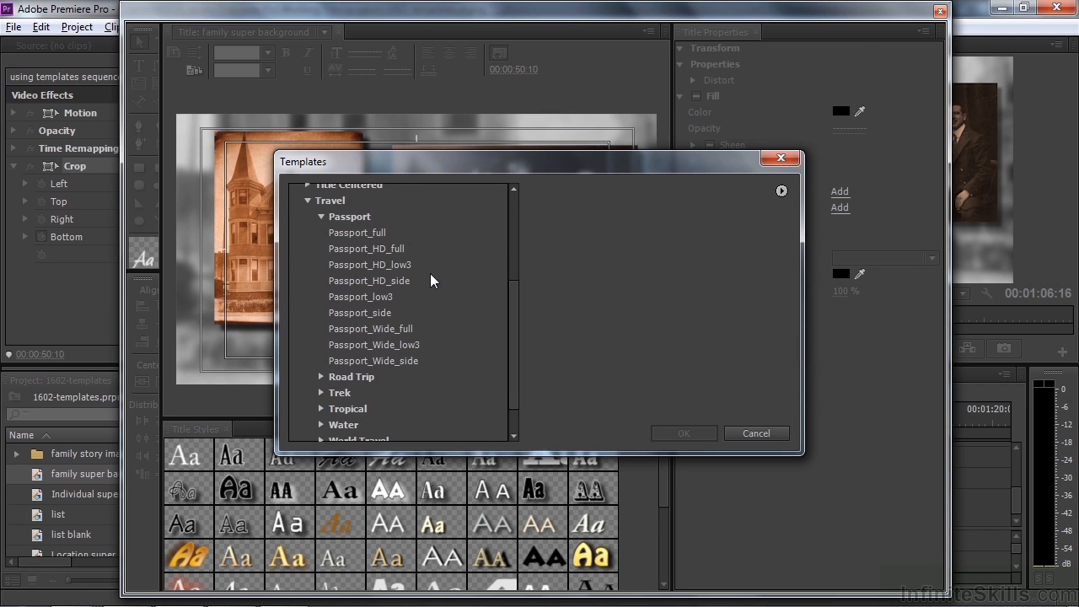
click(357, 233)
key(Down)
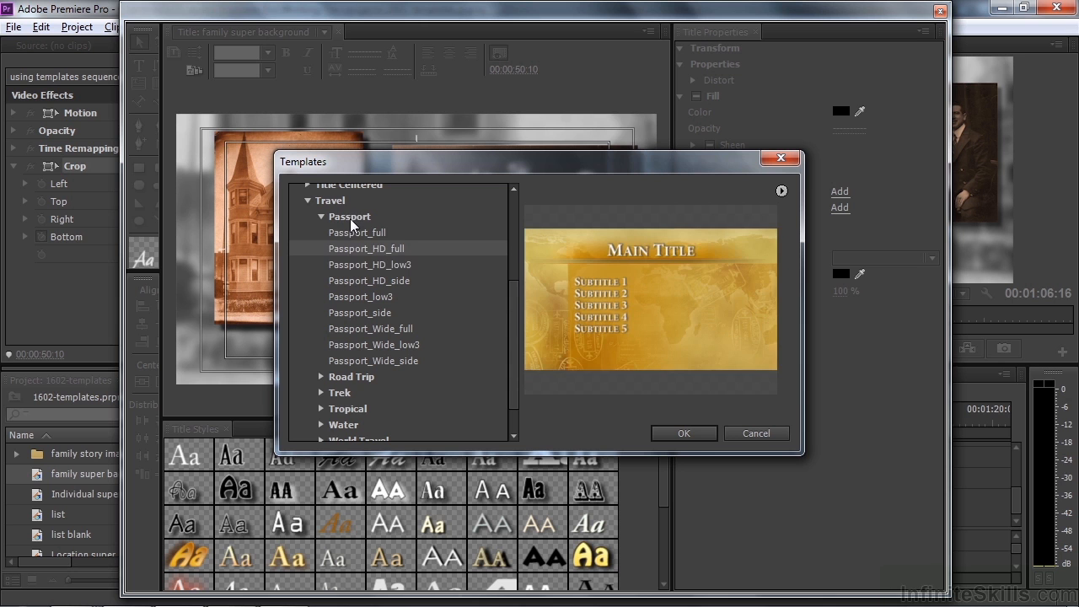
key(Down)
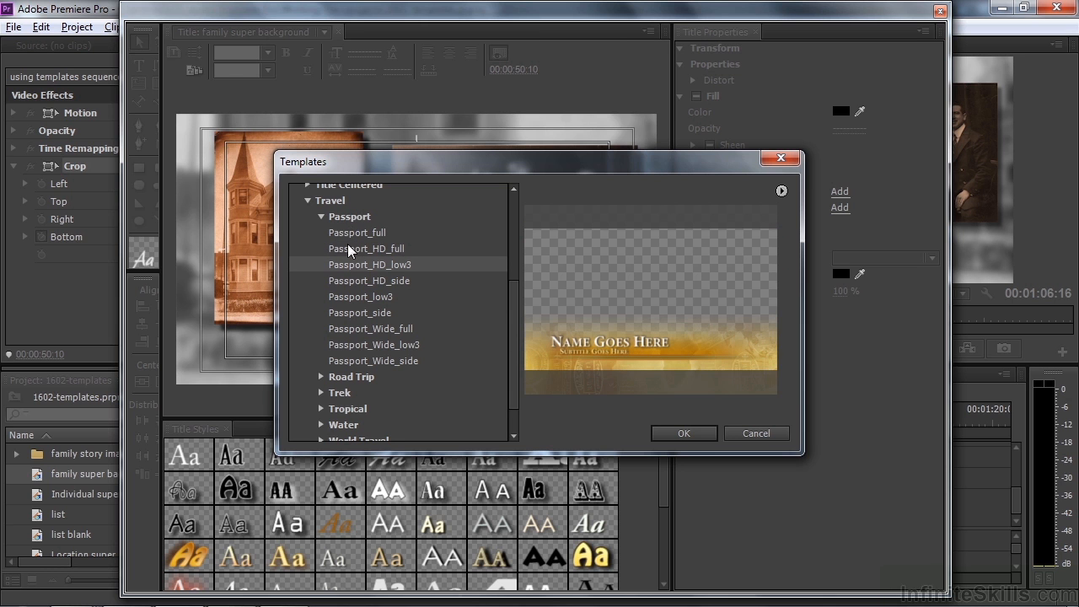
click(667, 431)
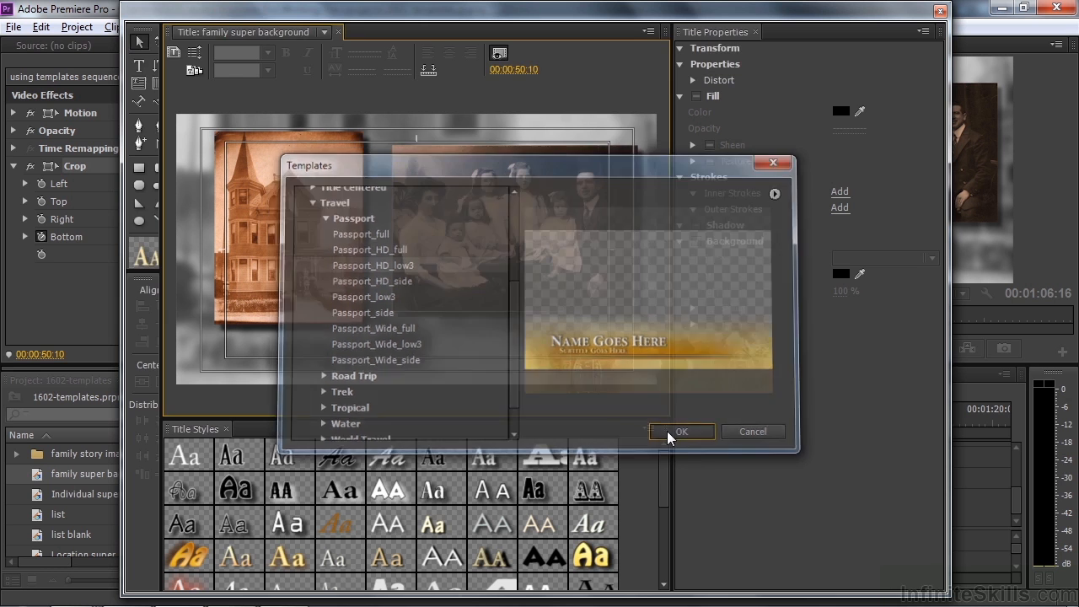
Delete the Name Goes Here and Subtitle Goes Here placeholder text, then close the titler
click(337, 338)
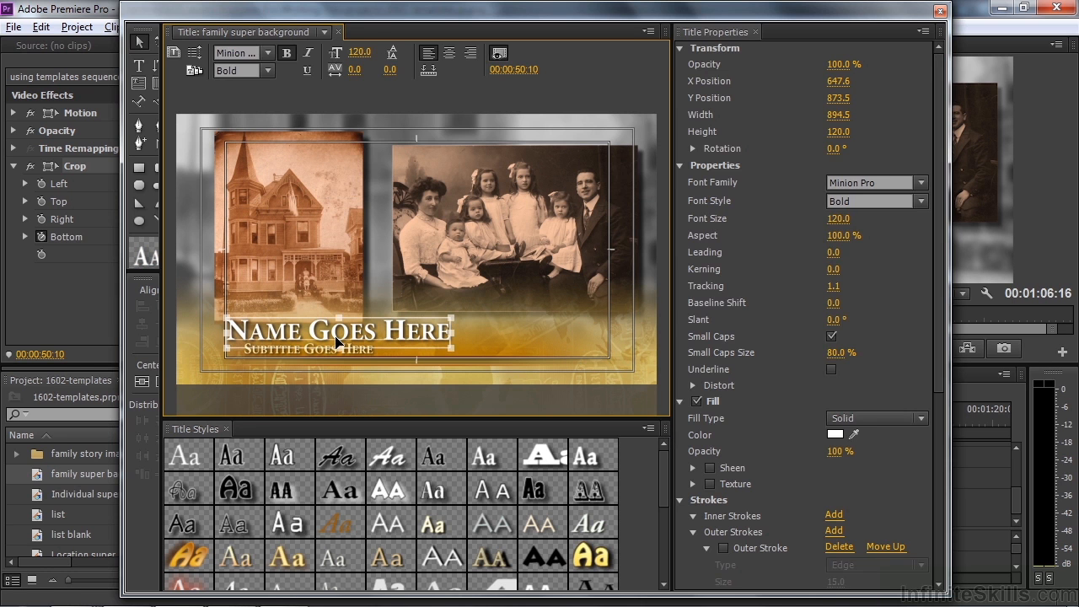
key(Delete)
click(335, 350)
key(Delete)
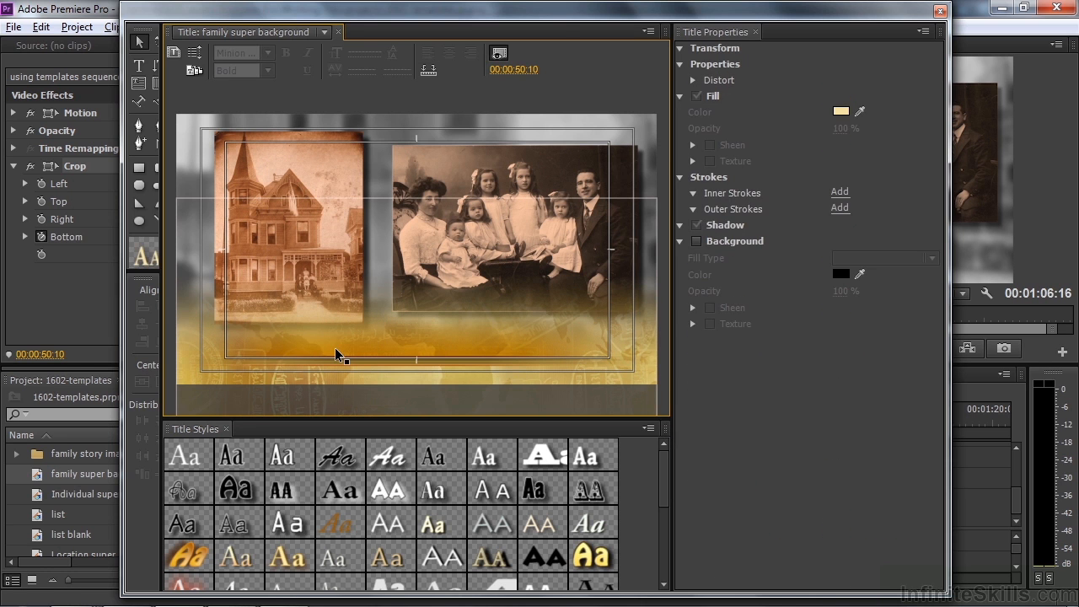
click(940, 11)
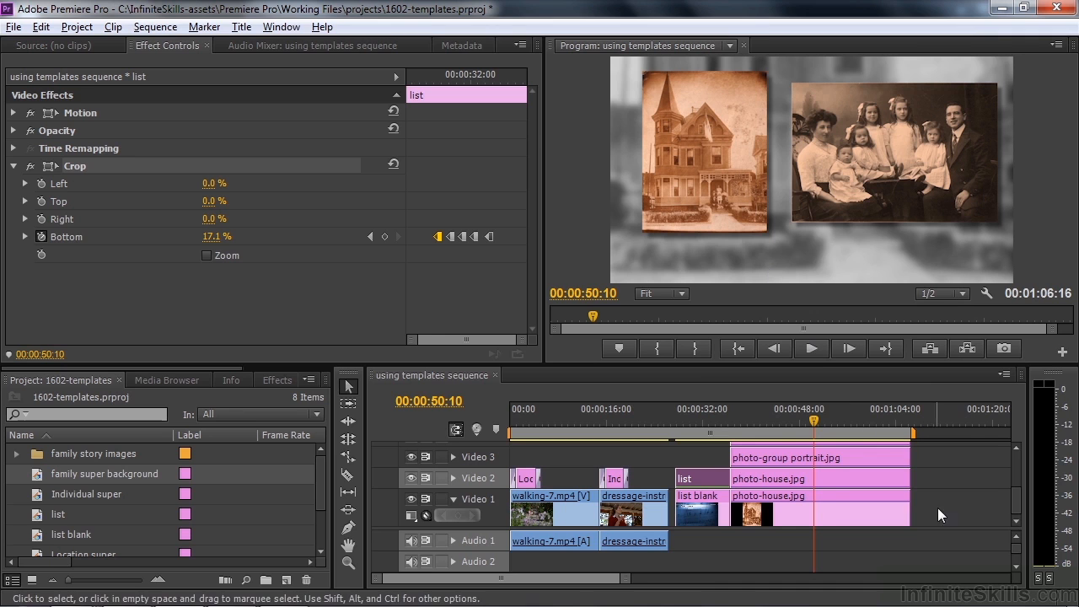
Lift the photo clips one track and place family super background beneath them on Video 2
drag(1016, 530, 1016, 571)
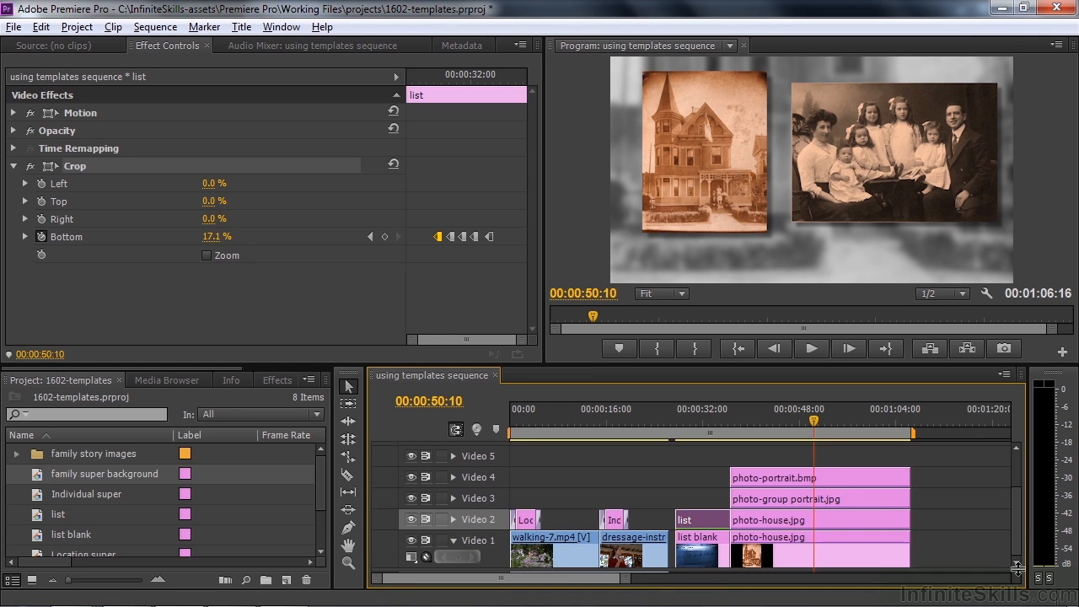
drag(951, 517, 864, 462)
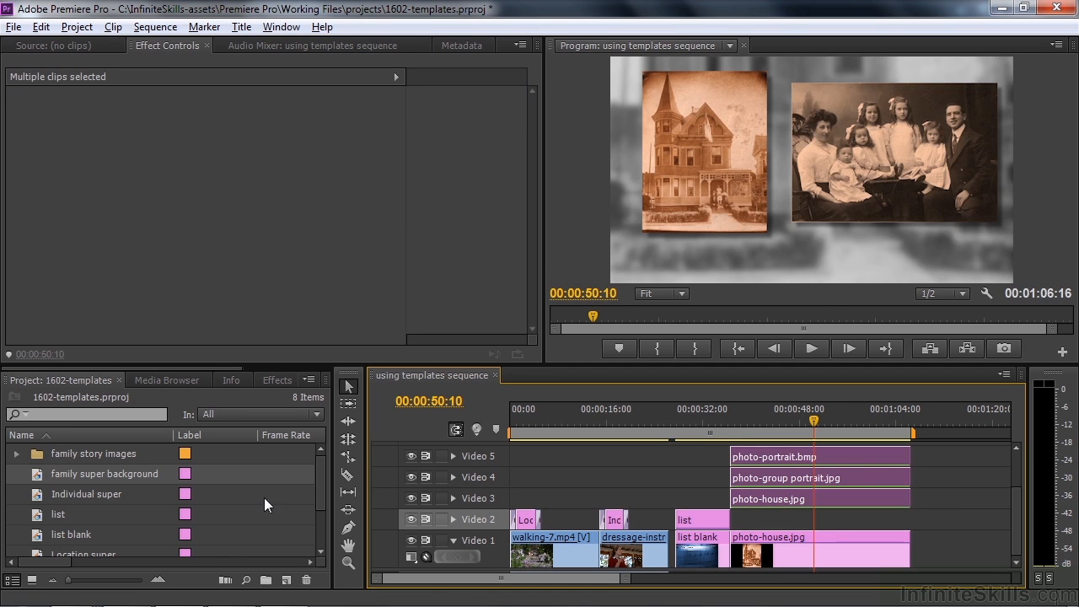
drag(36, 470, 914, 523)
drag(814, 426, 757, 428)
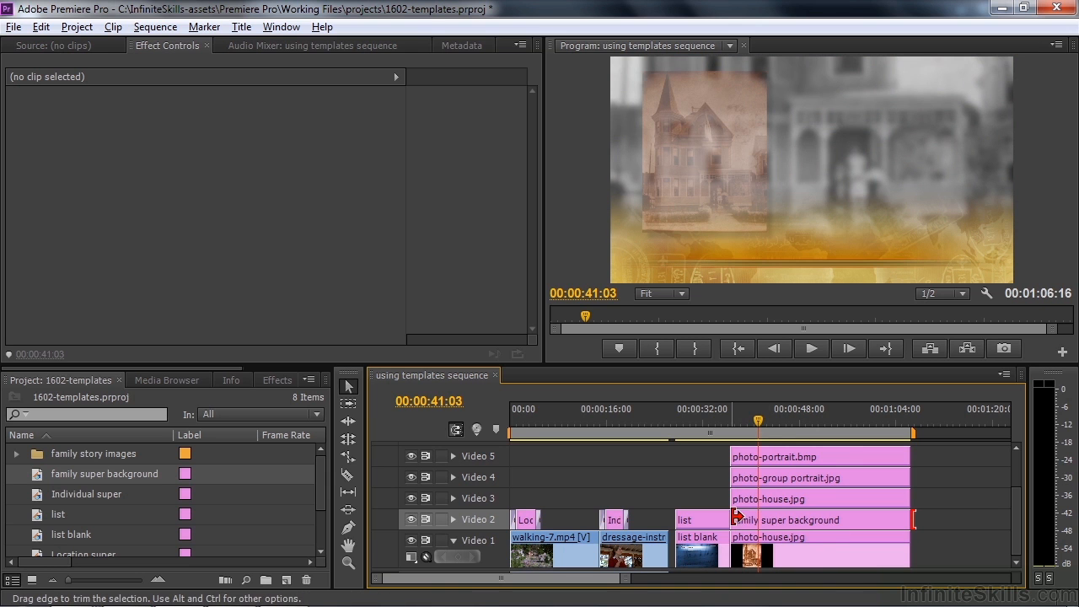
Trim the title to start at 00:00:41:03, add a default transition, and preview it
drag(754, 523, 759, 523)
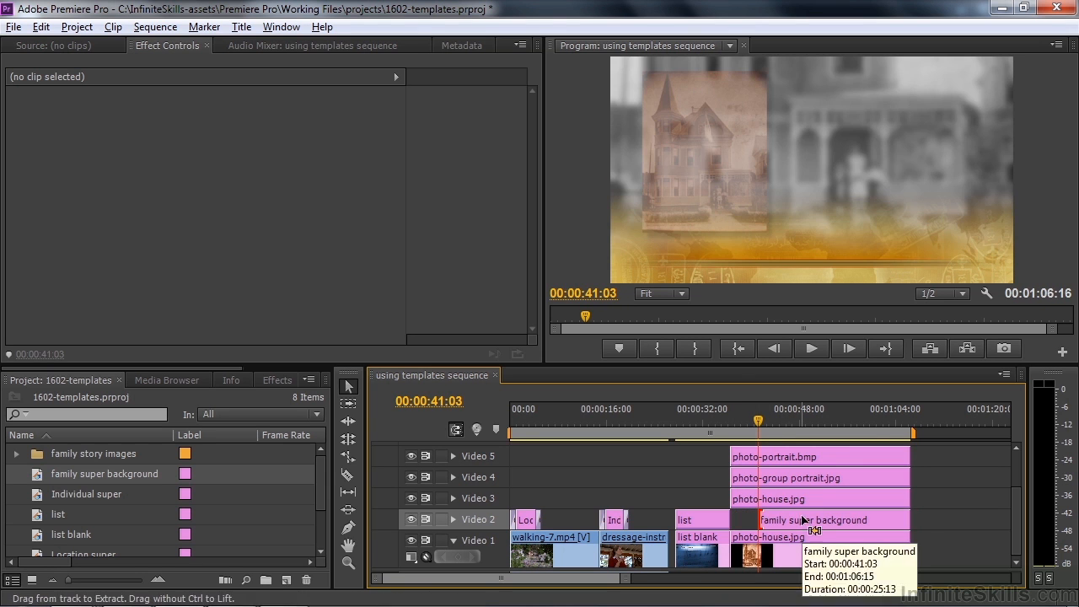
key(ctrl+d)
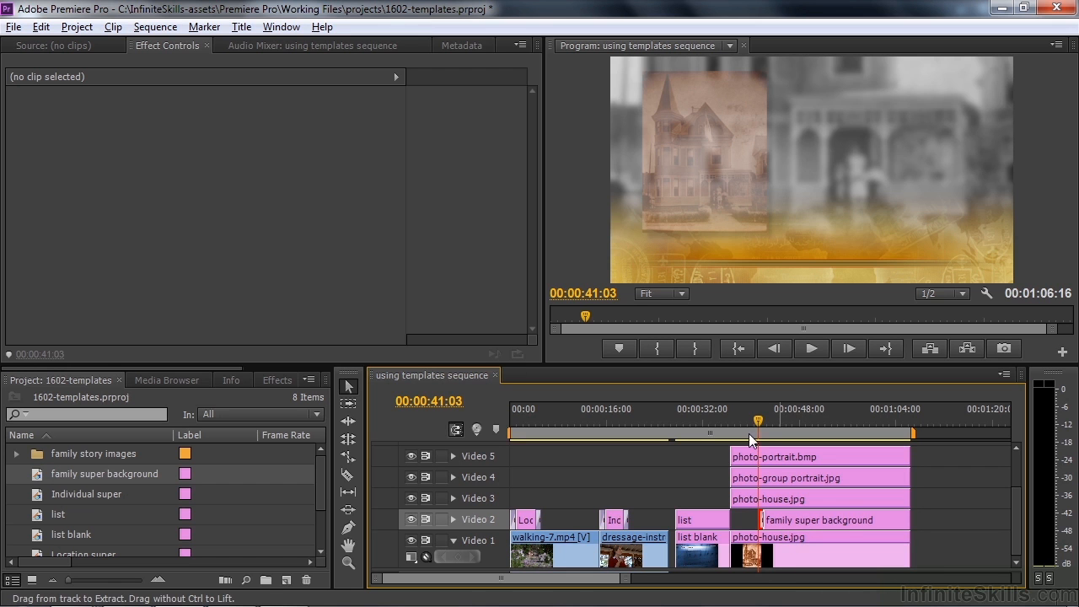
drag(761, 421, 757, 426)
key(space)
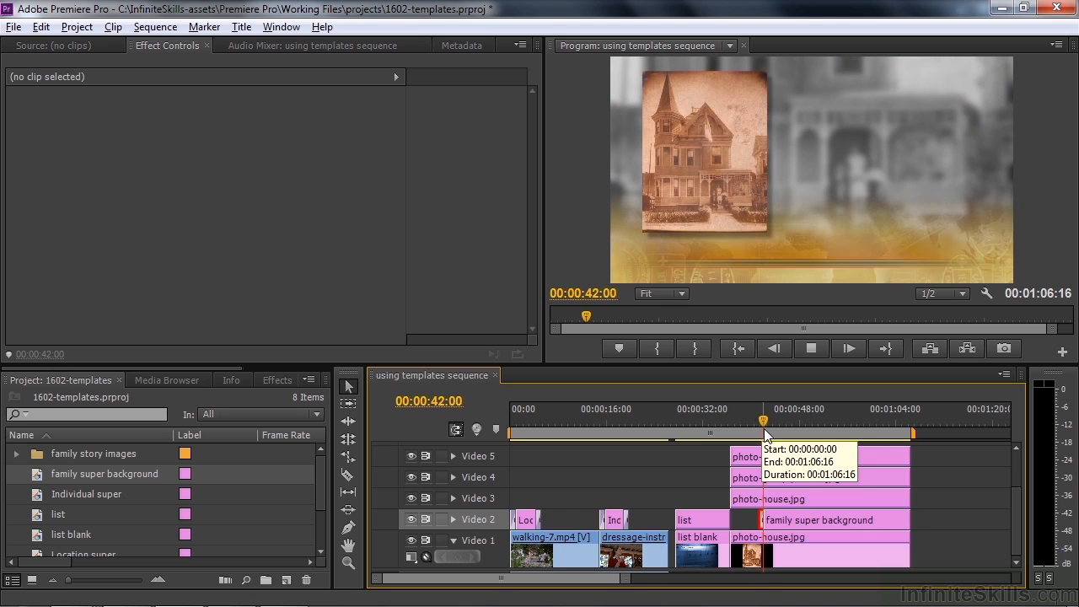
key(space)
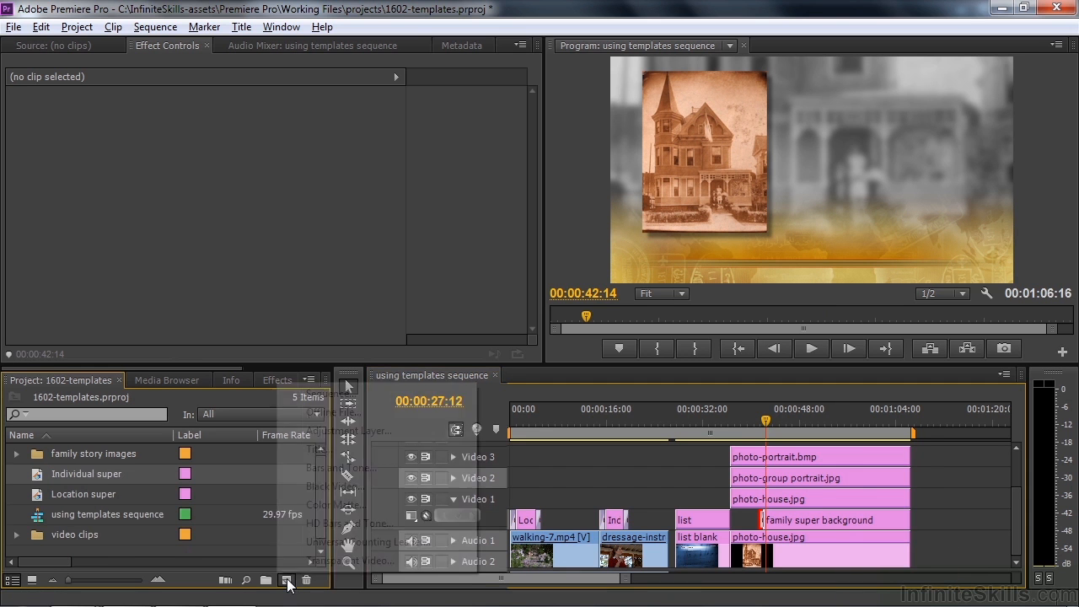
Create another new title named 'family name'
click(287, 580)
click(320, 449)
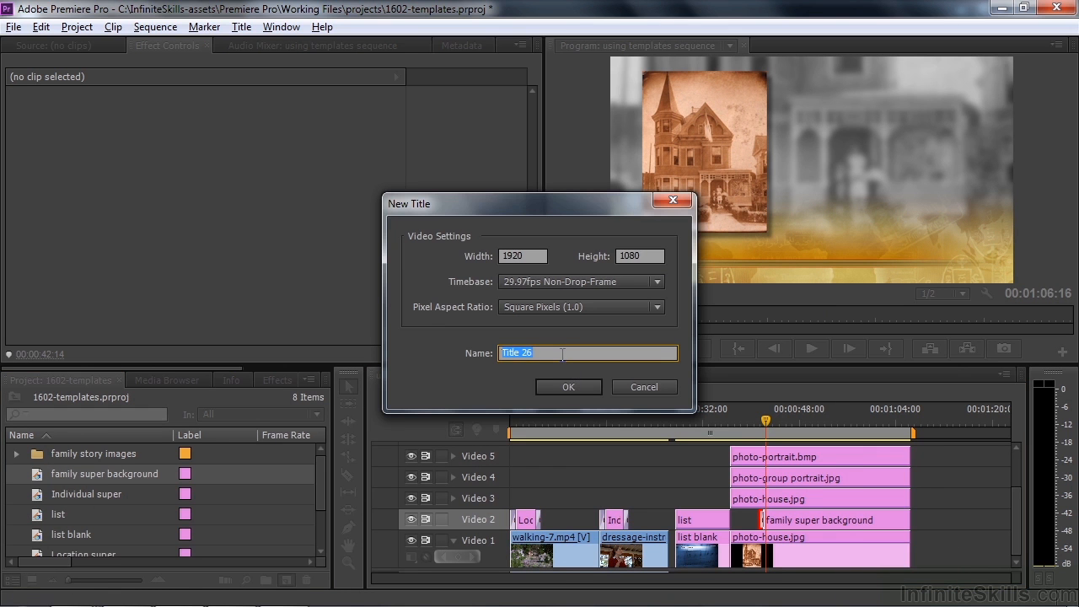
text(family name)
click(565, 381)
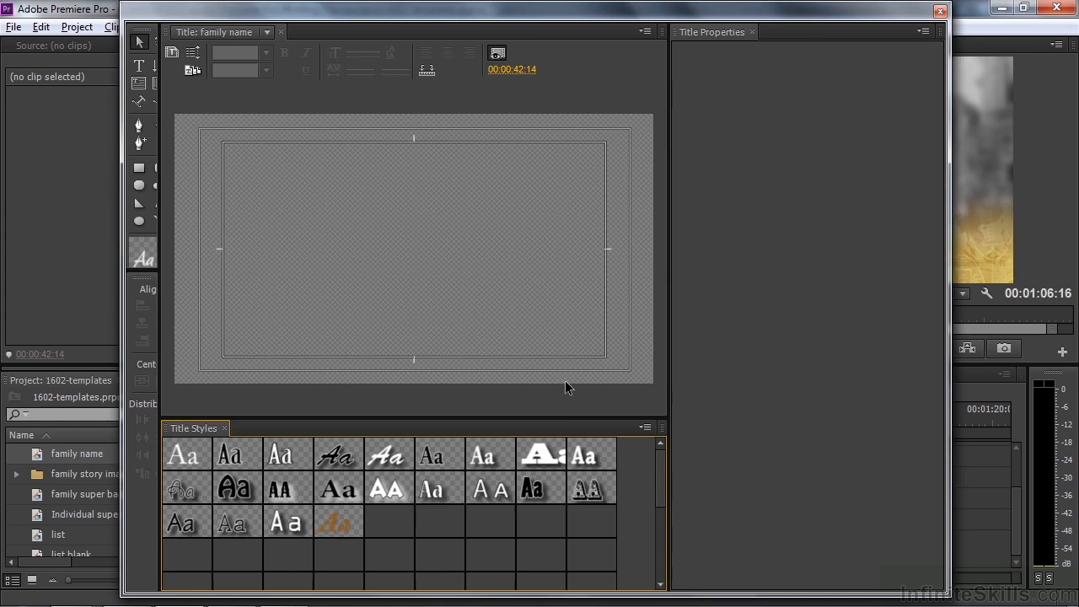
Show the background video and apply the Passport_HD_low3 template to the title
click(189, 68)
click(320, 418)
scroll(497, 363, down, 3)
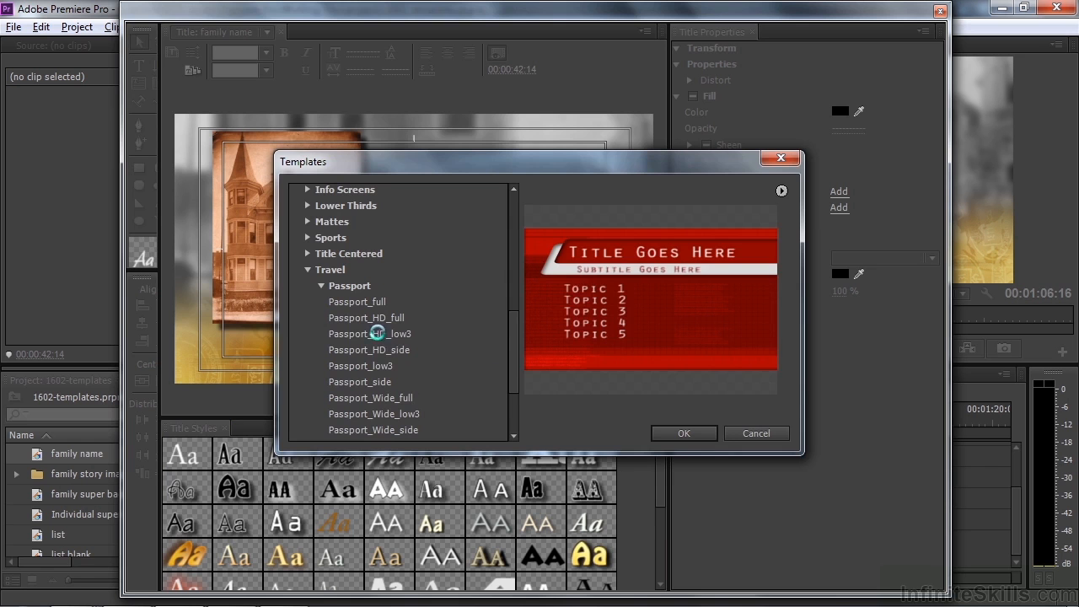
click(377, 334)
click(657, 431)
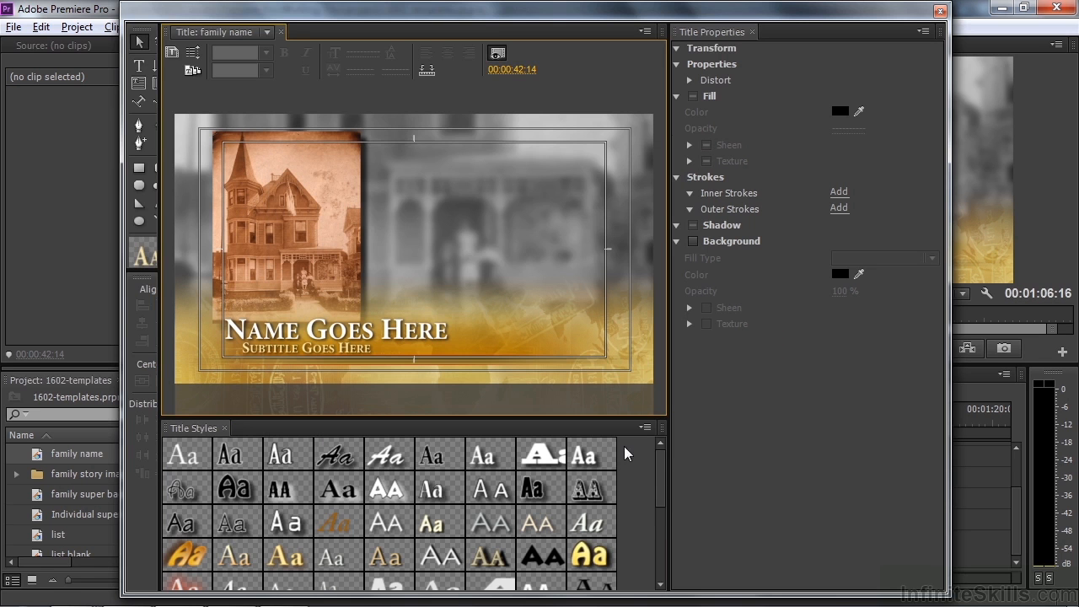
Move Name Goes Here to the right and the subtitle up and left
click(321, 337)
drag(321, 337, 481, 328)
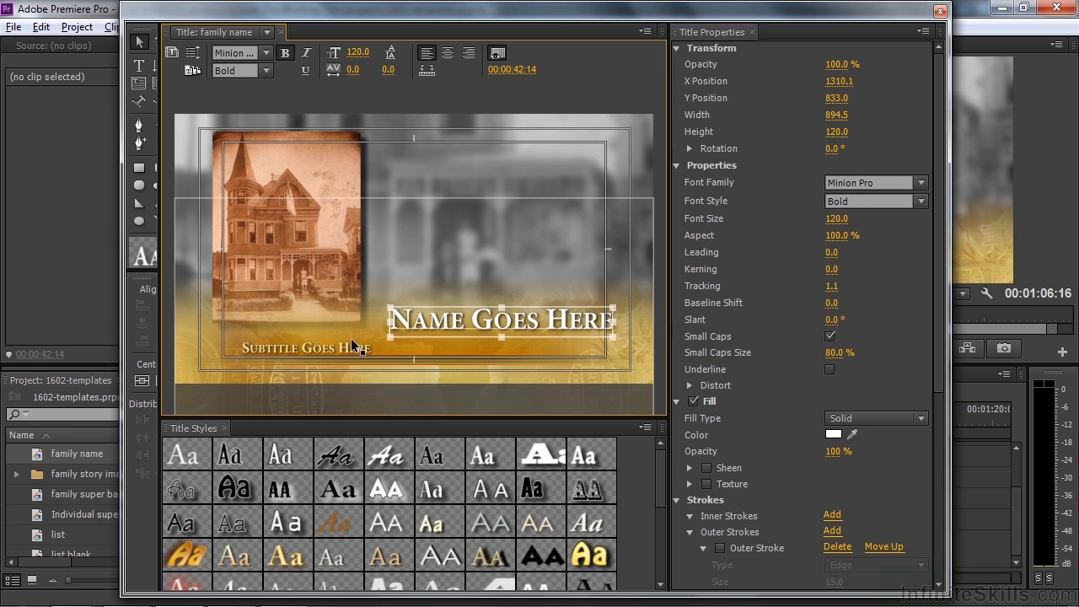
click(308, 347)
drag(308, 348, 296, 335)
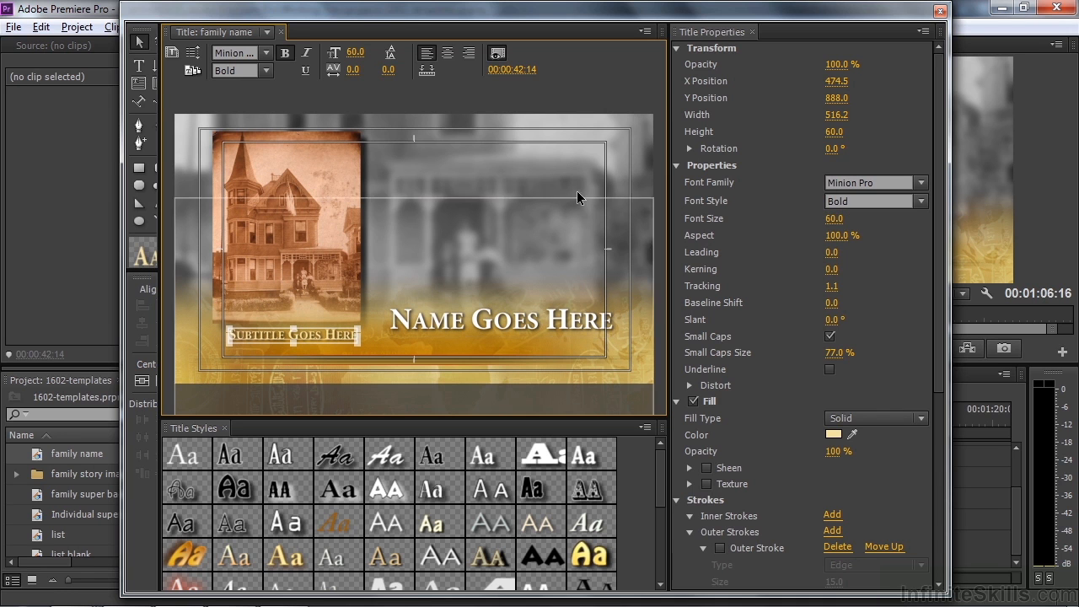
Bring the family portrait in behind the title at about 00:00:43:00
drag(499, 70, 515, 69)
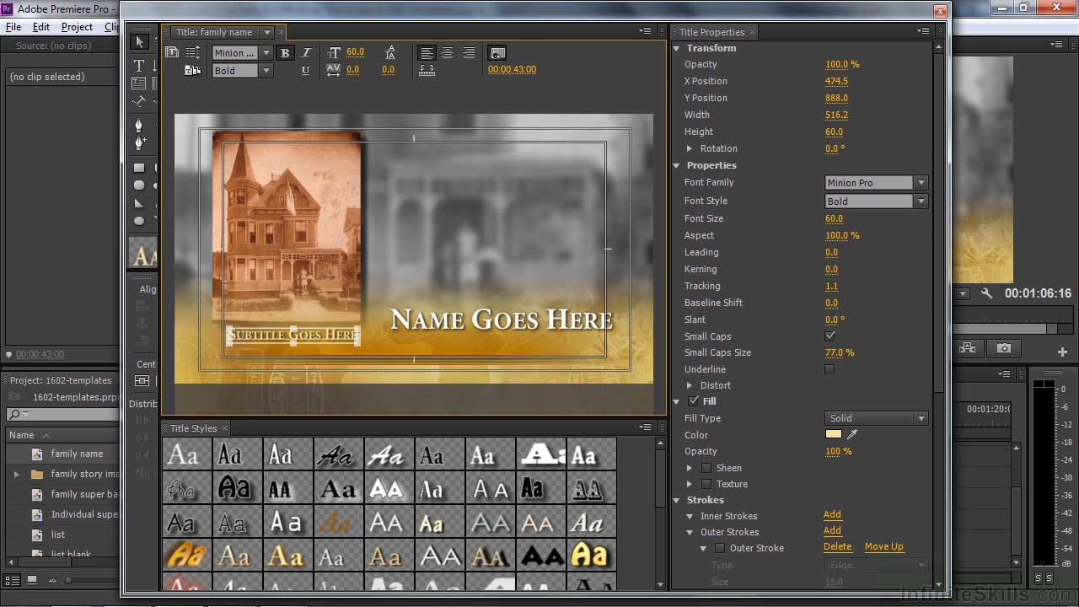
drag(735, 17, 542, 18)
drag(772, 420, 800, 419)
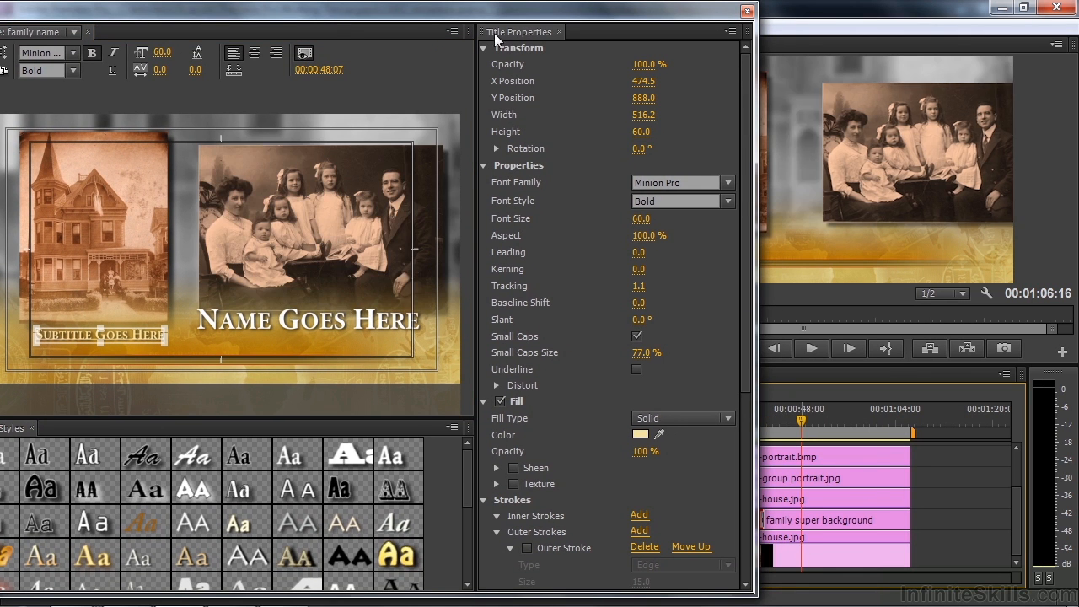
drag(462, 15, 678, 14)
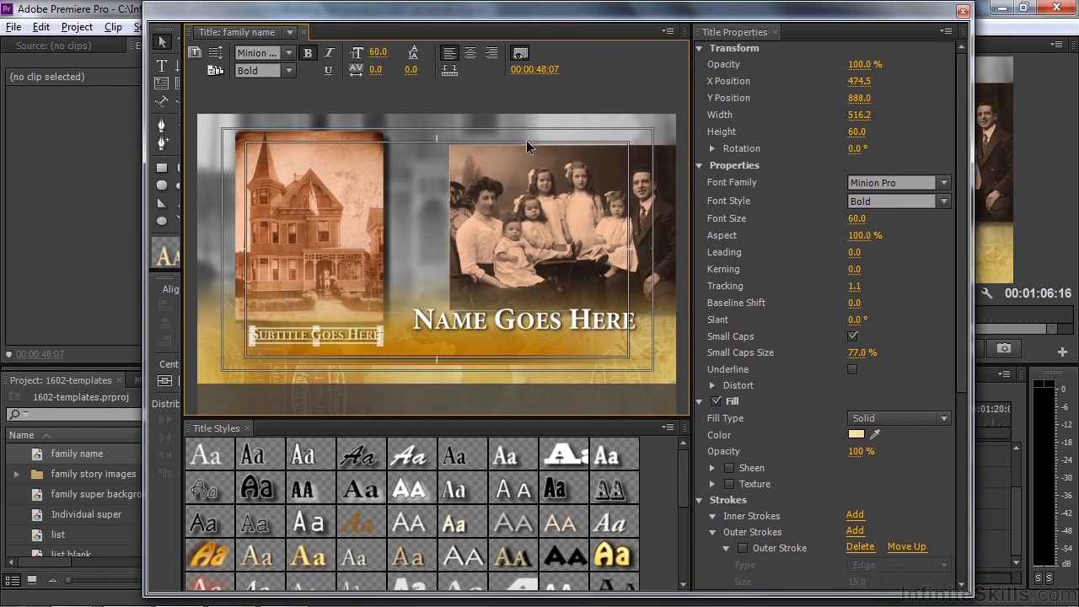
Nudge the name lower right and enlarge the subtitle to 97.1 size at 65.8% aspect
click(507, 327)
drag(510, 328, 532, 338)
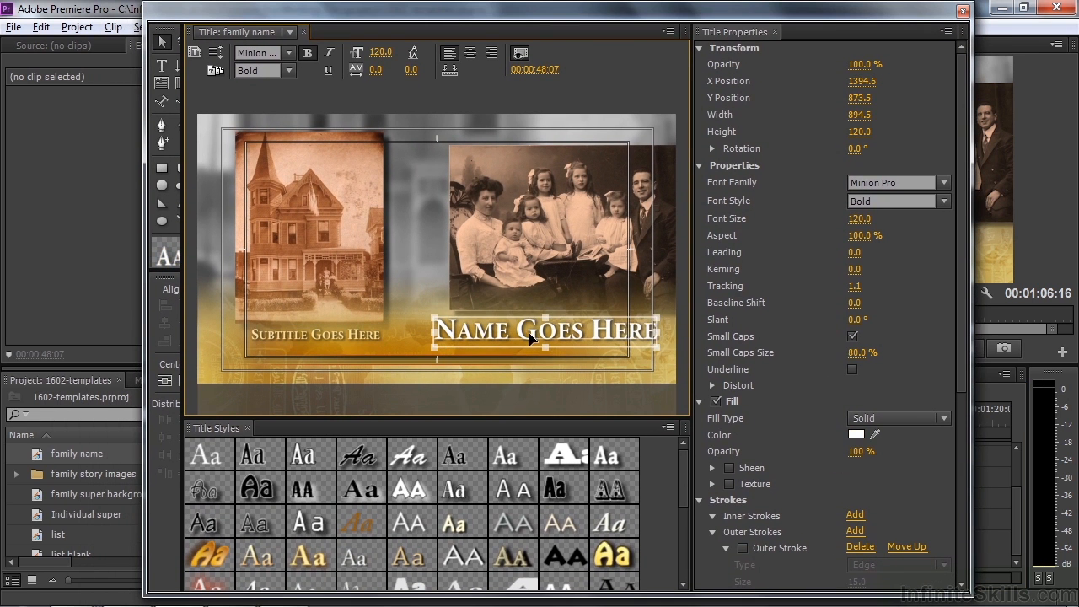
click(285, 335)
drag(372, 339, 379, 347)
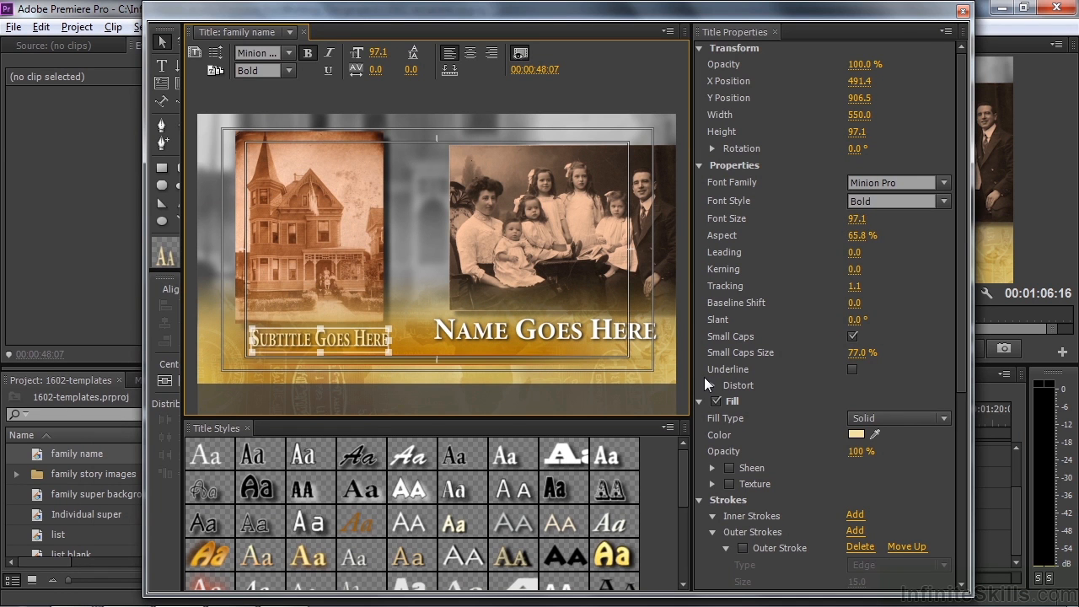